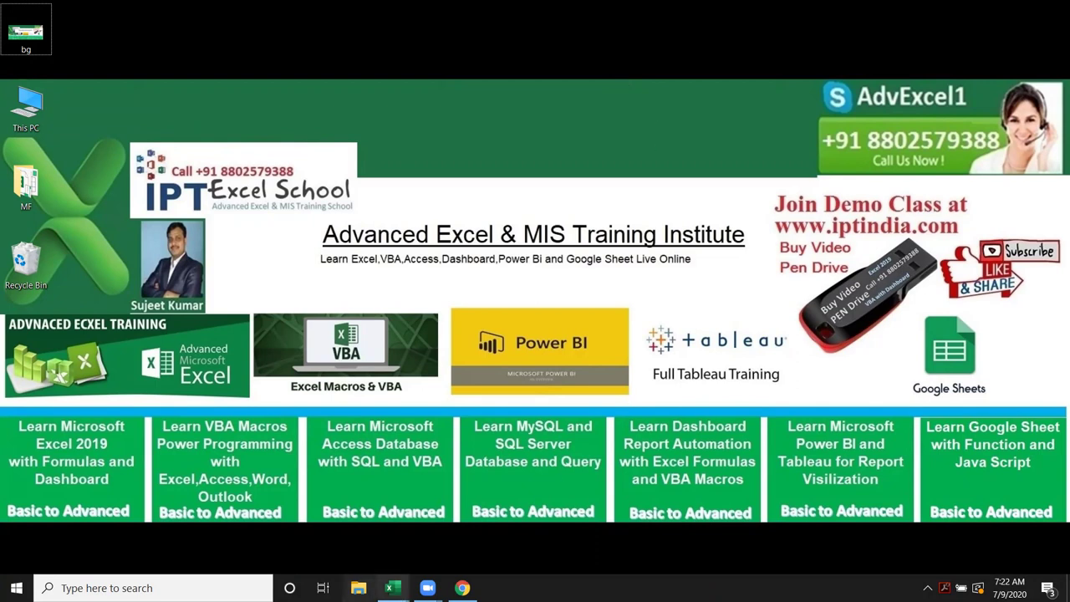
# Step: Bring the Book1 Excel workbook to the front from its taskbar preview
pyautogui.moveTo(385, 585)
pyautogui.click(355, 554)
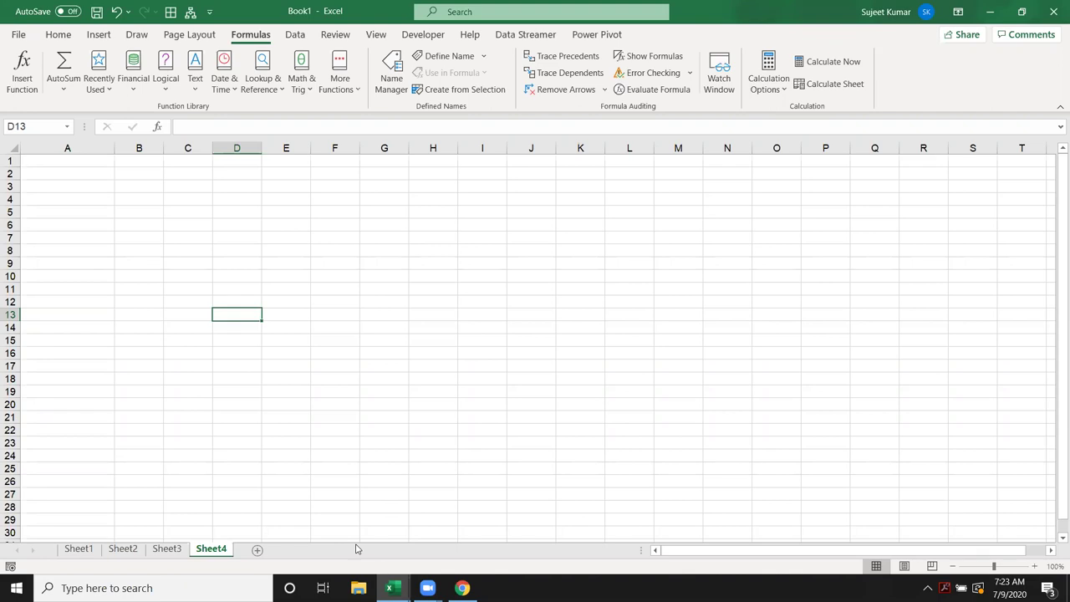
# Step: Enter label P with principal 5000 in A4:B4, replacing a misplaced 50000
pyautogui.click(73, 164)
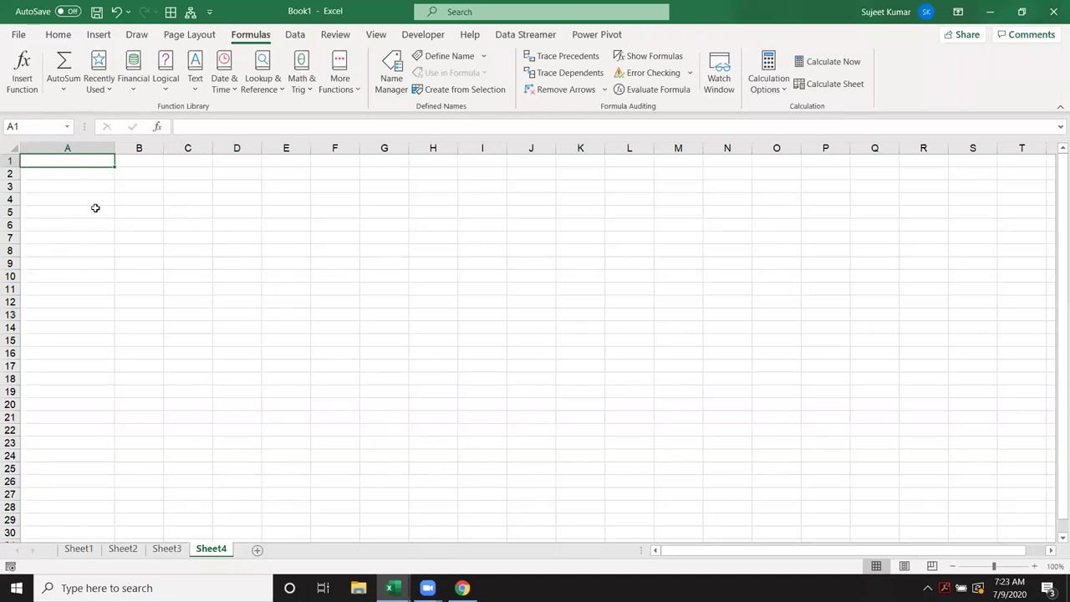
pyautogui.press('Down')
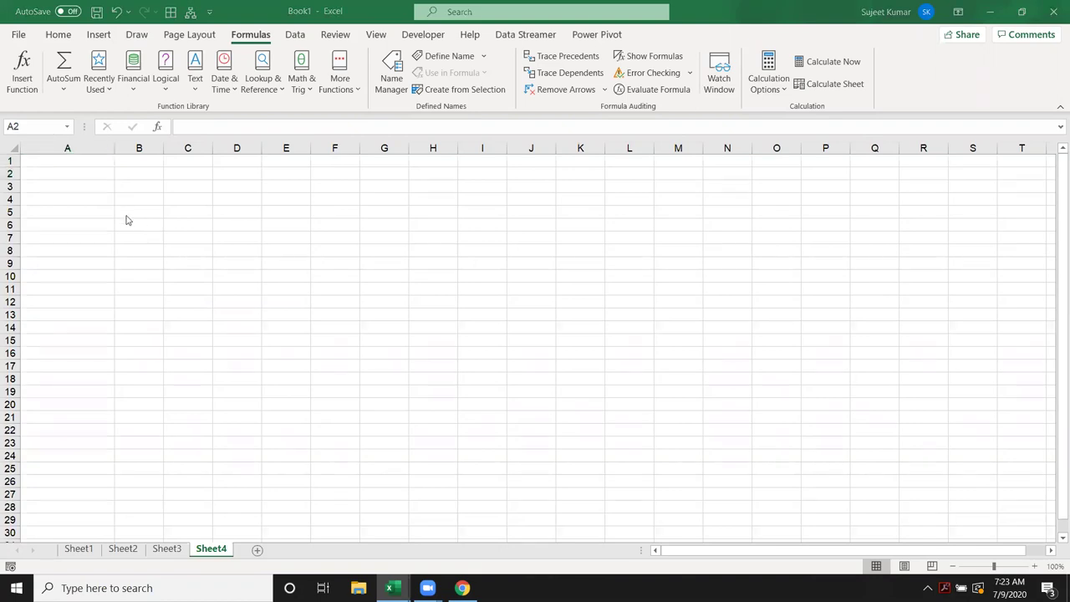
pyautogui.click(76, 196)
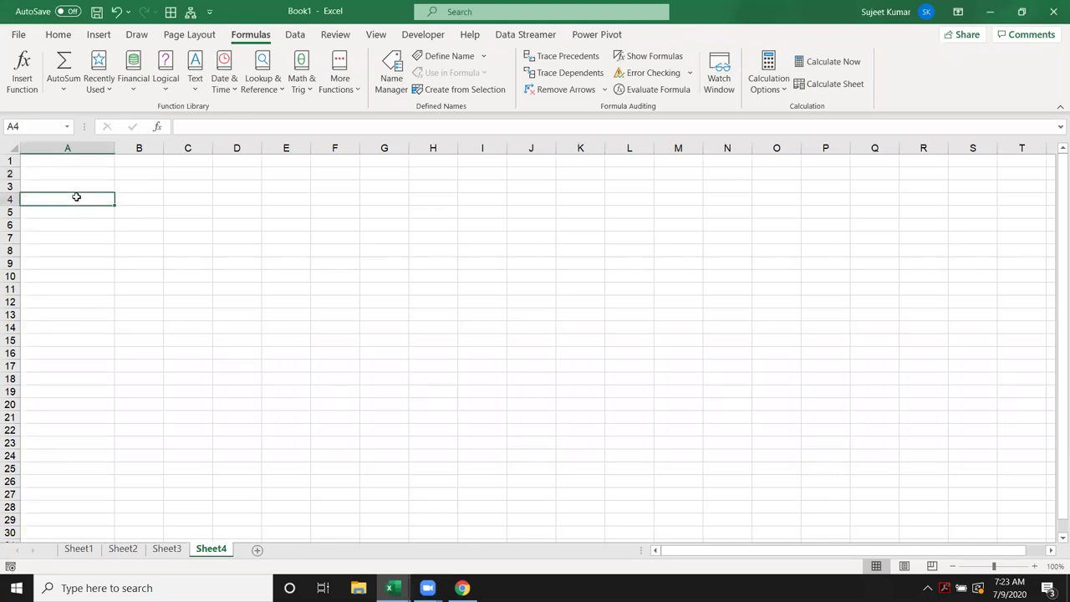
pyautogui.write('50000')
pyautogui.press('Return')
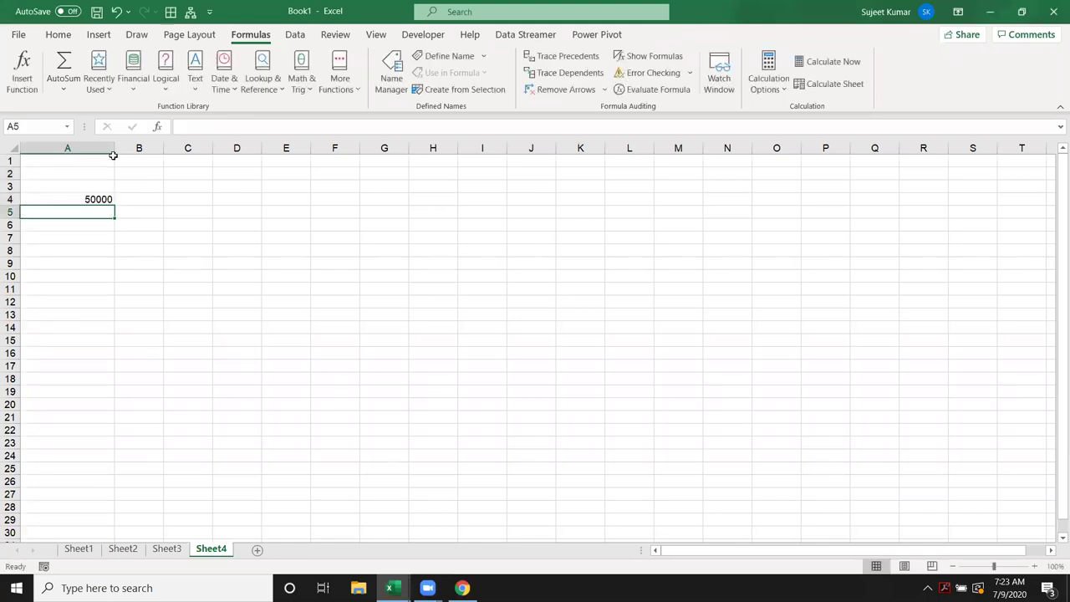
pyautogui.press('Up')
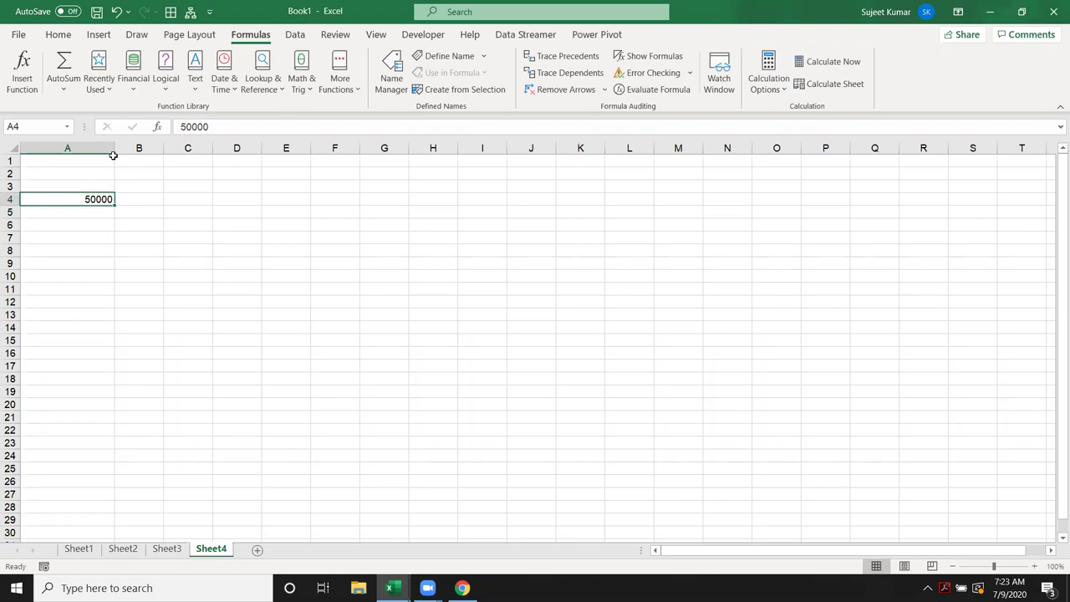
pyautogui.press('Delete')
pyautogui.write('P')
pyautogui.press('Tab')
pyautogui.write('5000')
pyautogui.press('Return')
# Step: Add R 8% and T 3 in rows 5–6, then the EMI label in A8
pyautogui.press('Left')
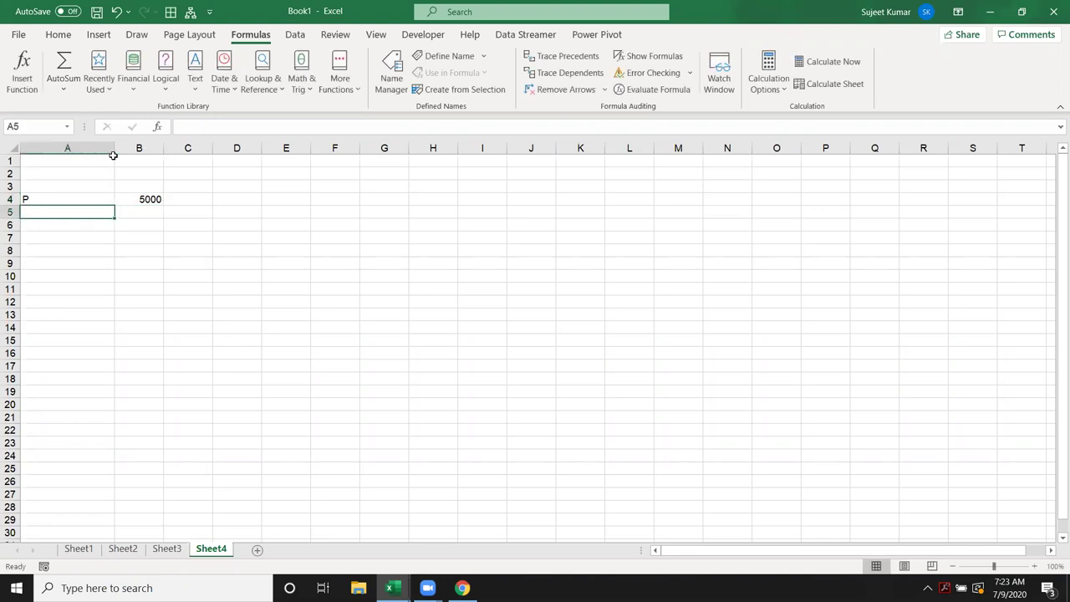
pyautogui.write('R')
pyautogui.press('Tab')
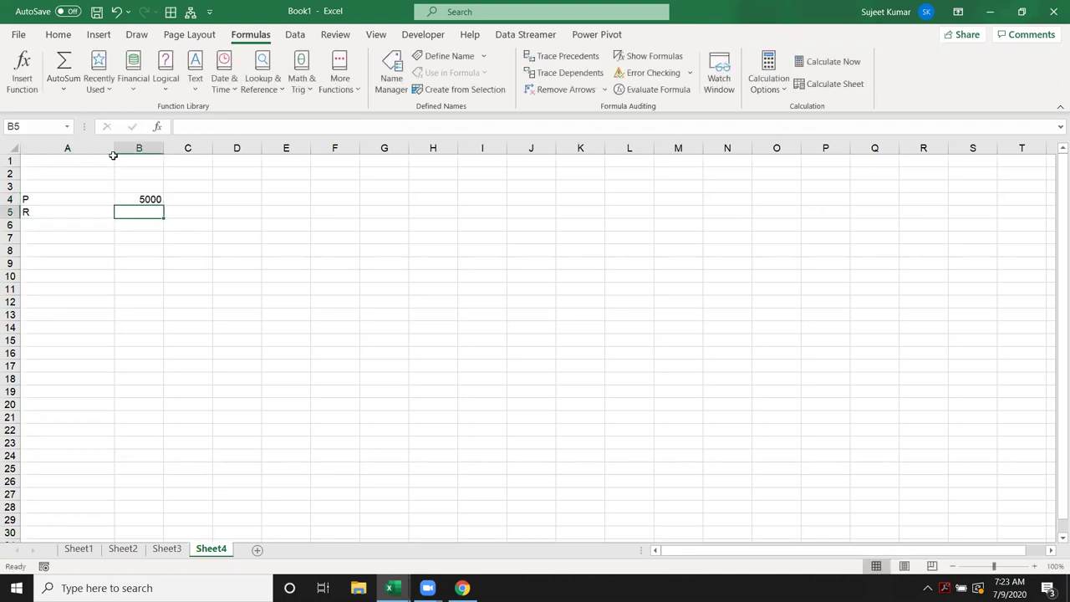
pyautogui.write('8%')
pyautogui.press('Return')
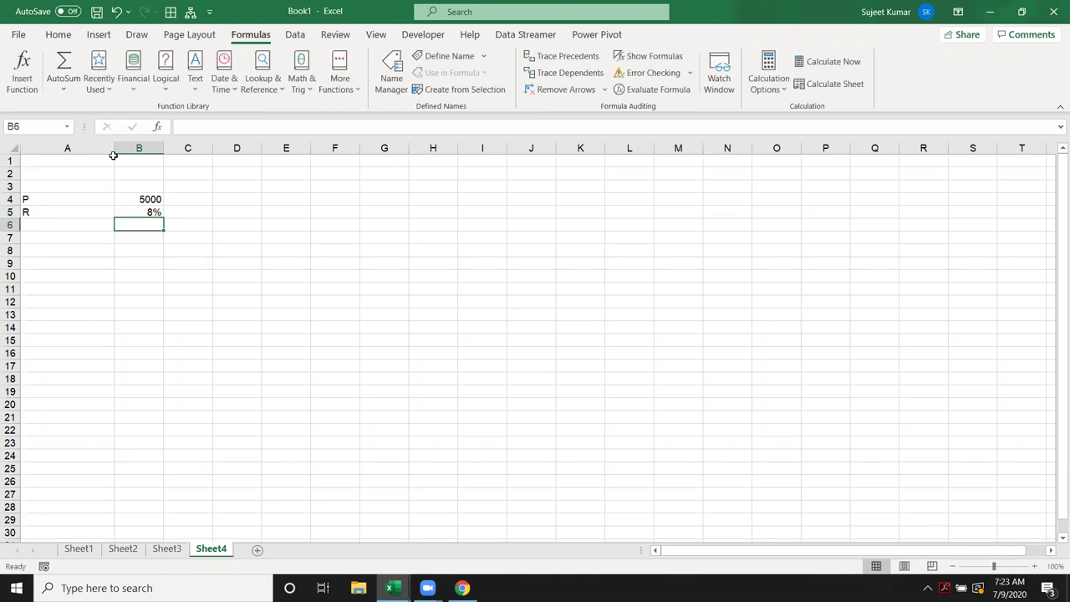
pyautogui.write('T')
pyautogui.press('Tab')
pyautogui.write('3')
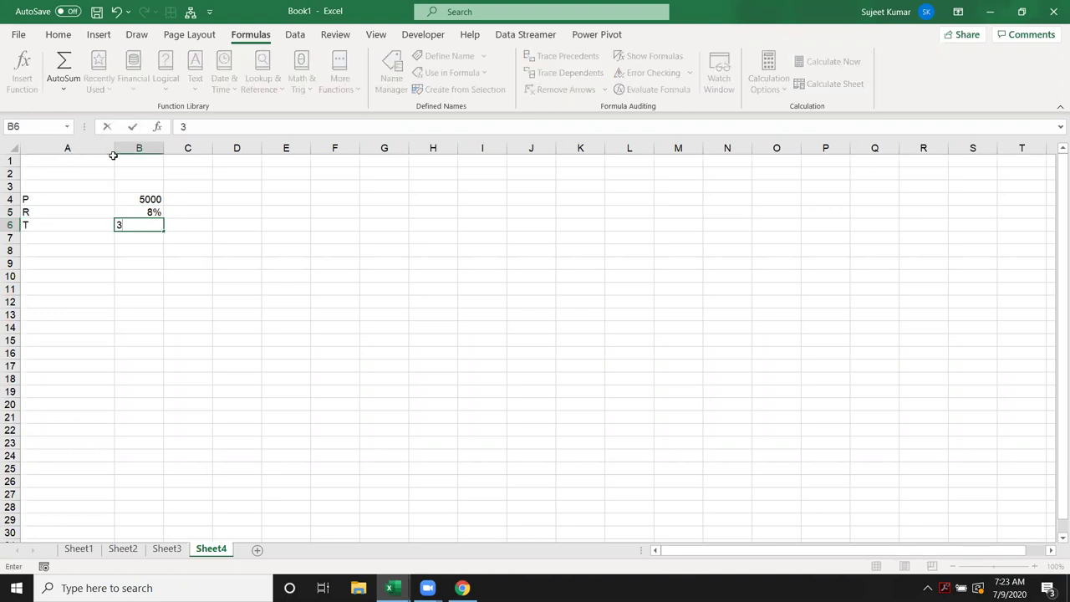
pyautogui.press('Return')
pyautogui.press('Return')
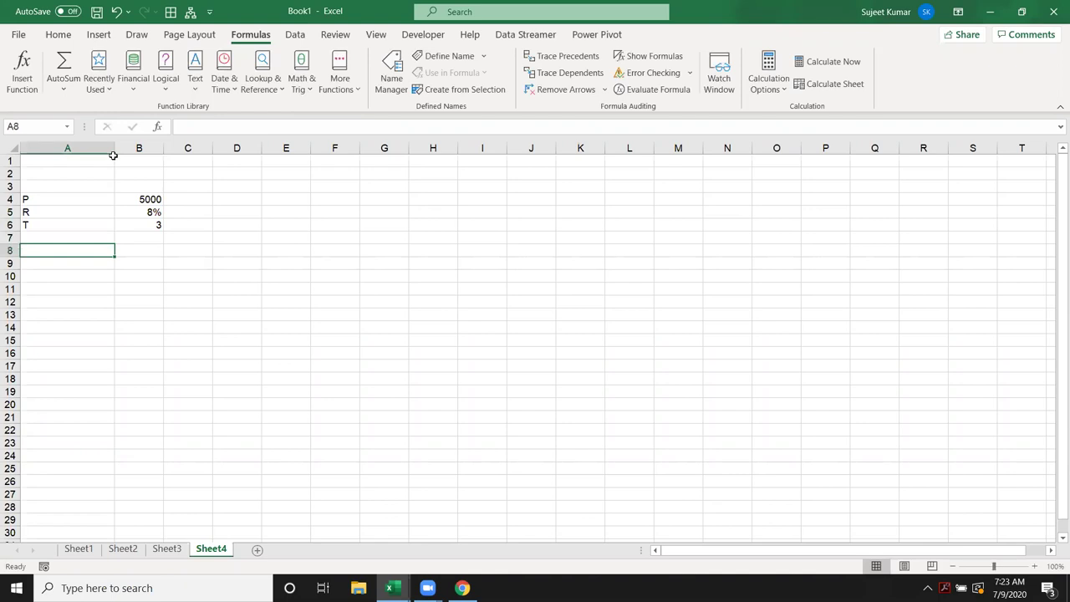
pyautogui.write('EMI')
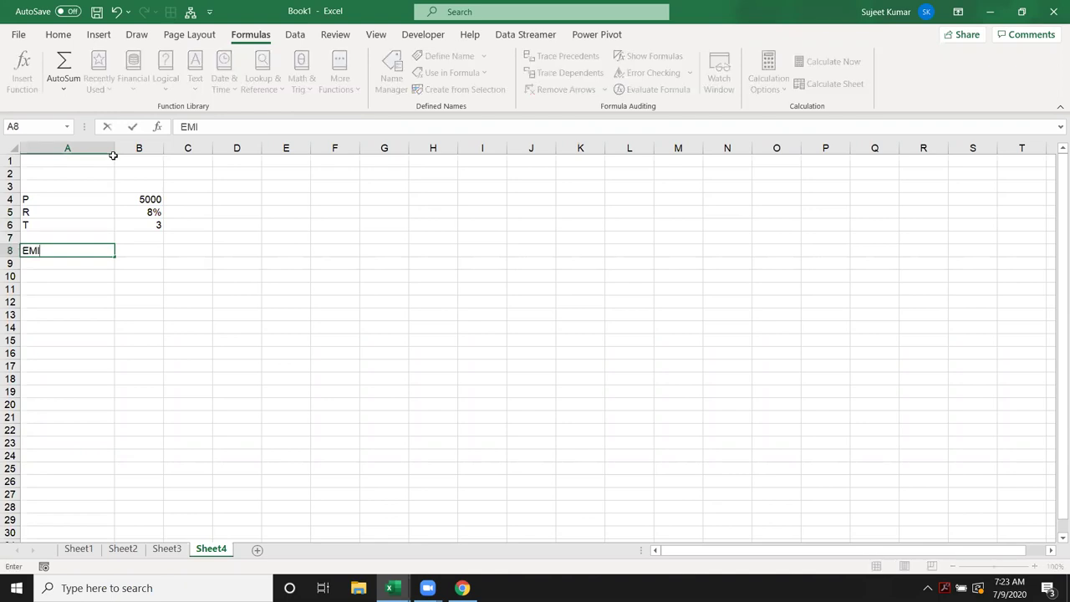
pyautogui.press('Tab')
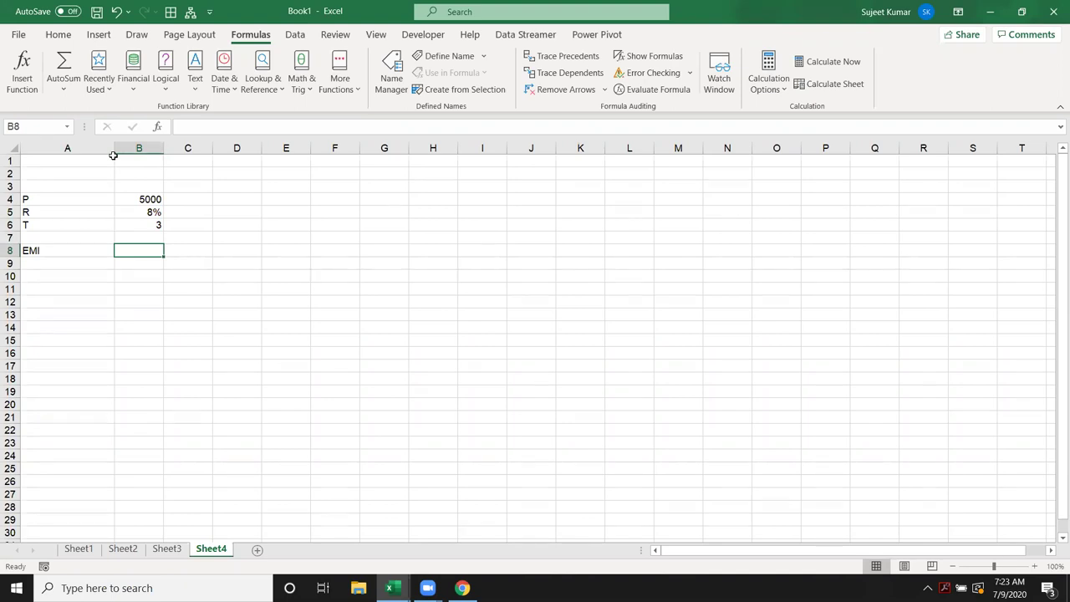
# Step: Enter =PMT(B5/12,B6*12,B4) in B8, returning a monthly EMI of ($156.68)
pyautogui.write('=pmt')
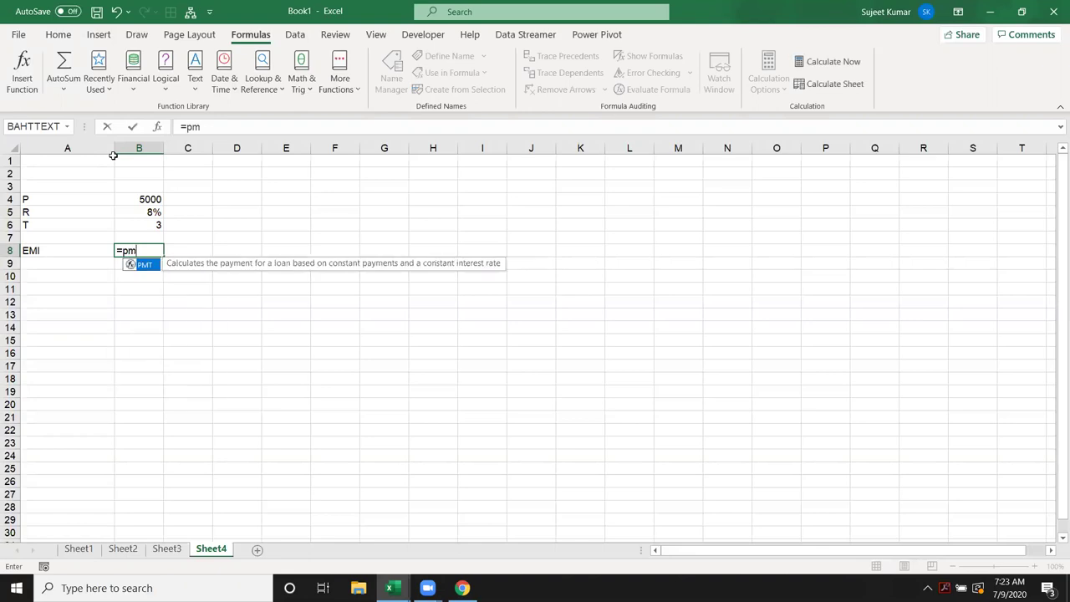
pyautogui.press('Tab')
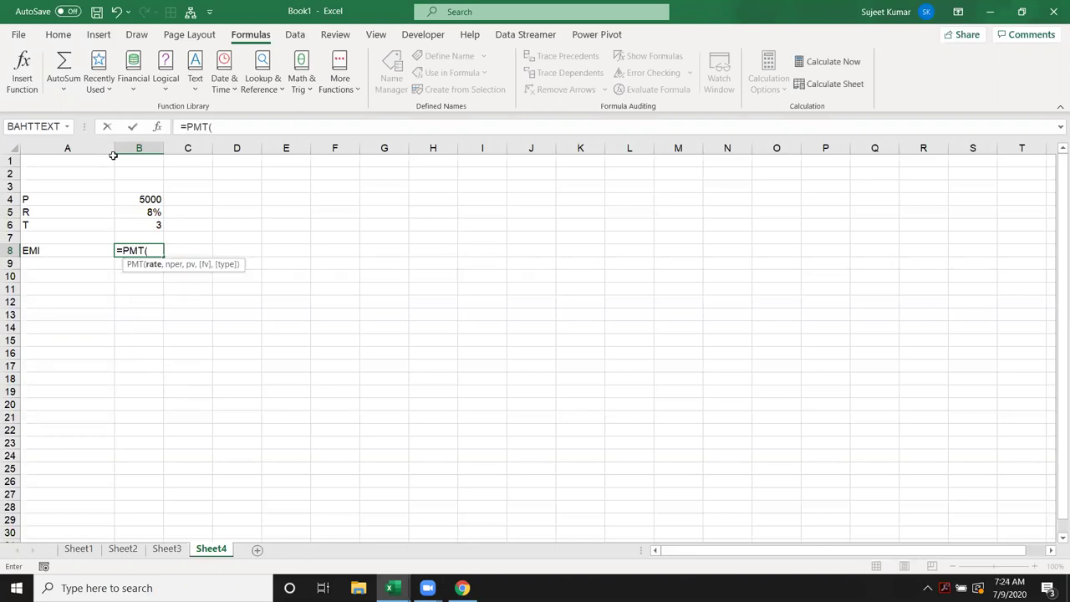
pyautogui.press('Up')
pyautogui.press('Up')
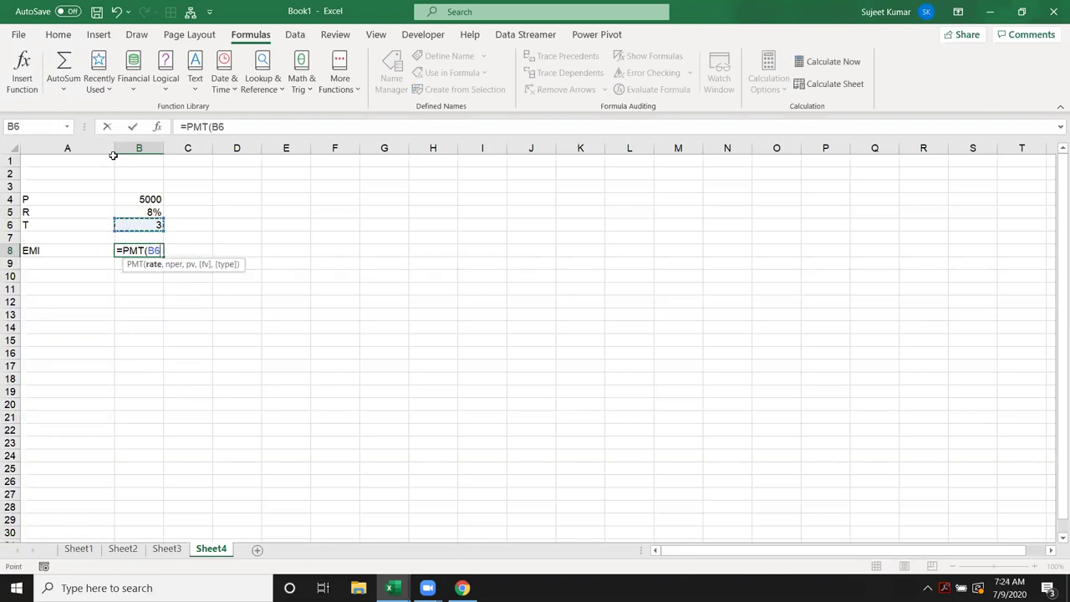
pyautogui.press('Up')
pyautogui.write('/')
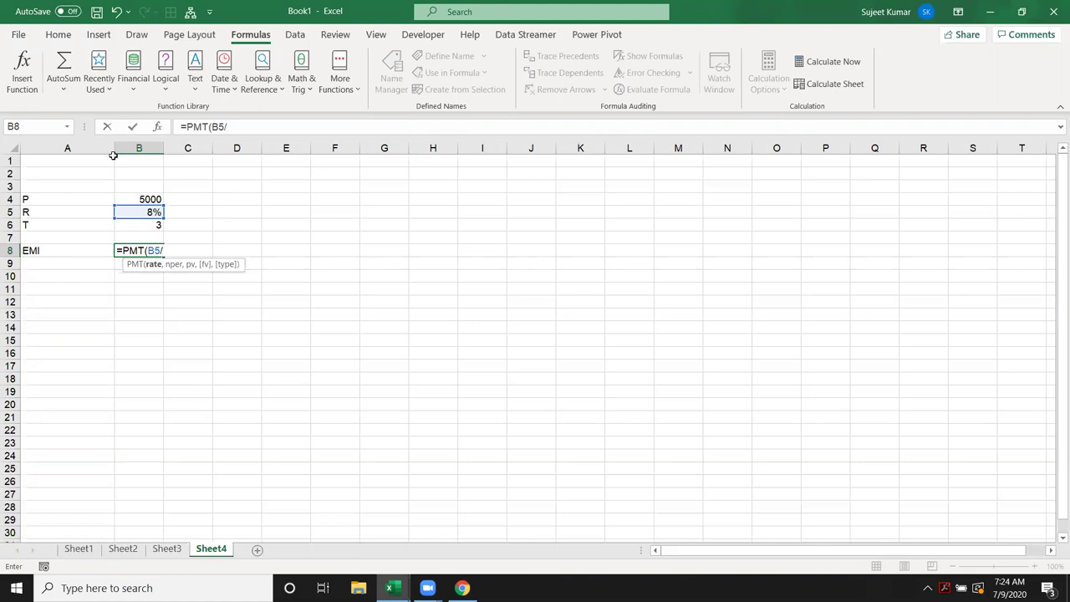
pyautogui.write('12')
pyautogui.write(',')
pyautogui.click(148, 226)
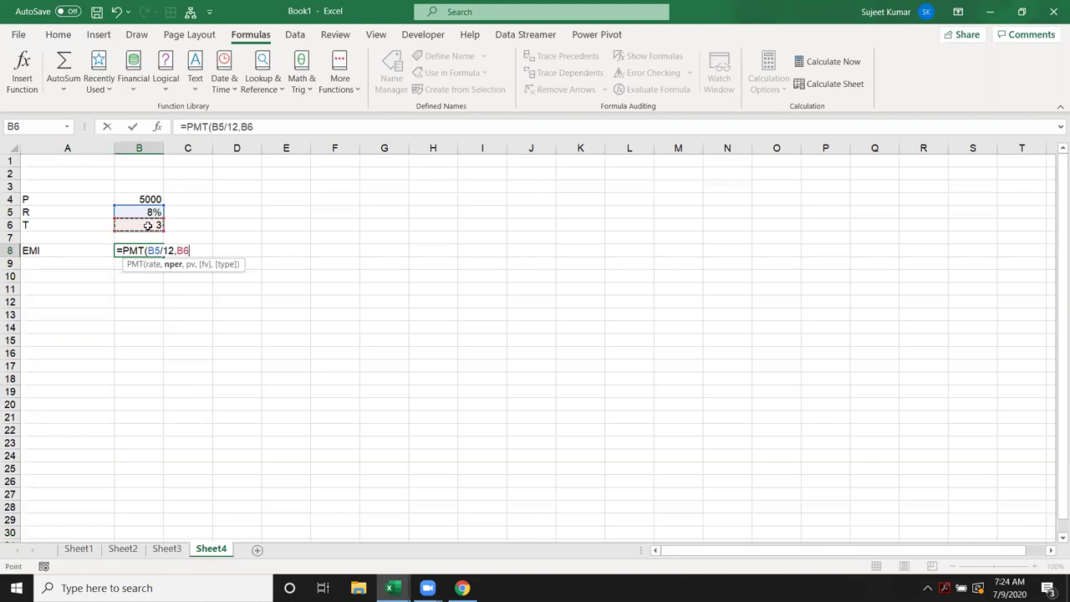
pyautogui.write('*')
pyautogui.write('12,')
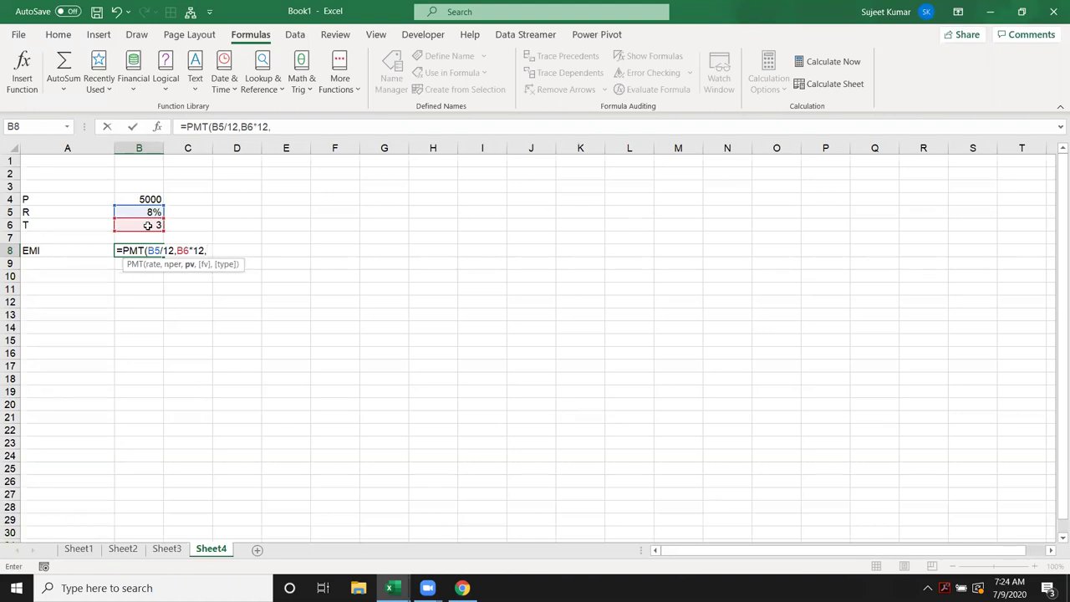
pyautogui.click(154, 200)
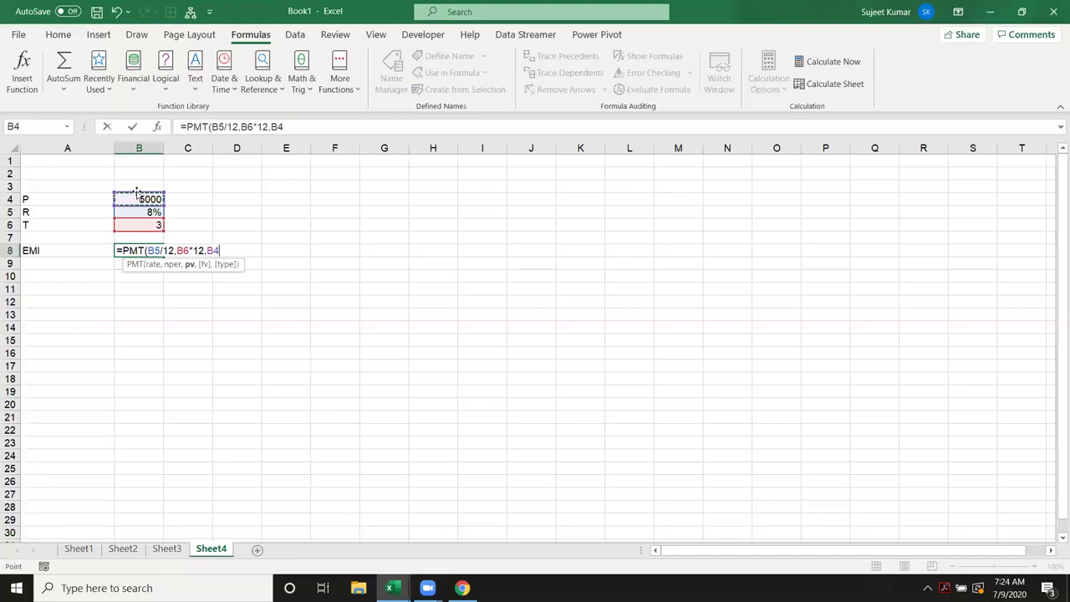
pyautogui.press('Return')
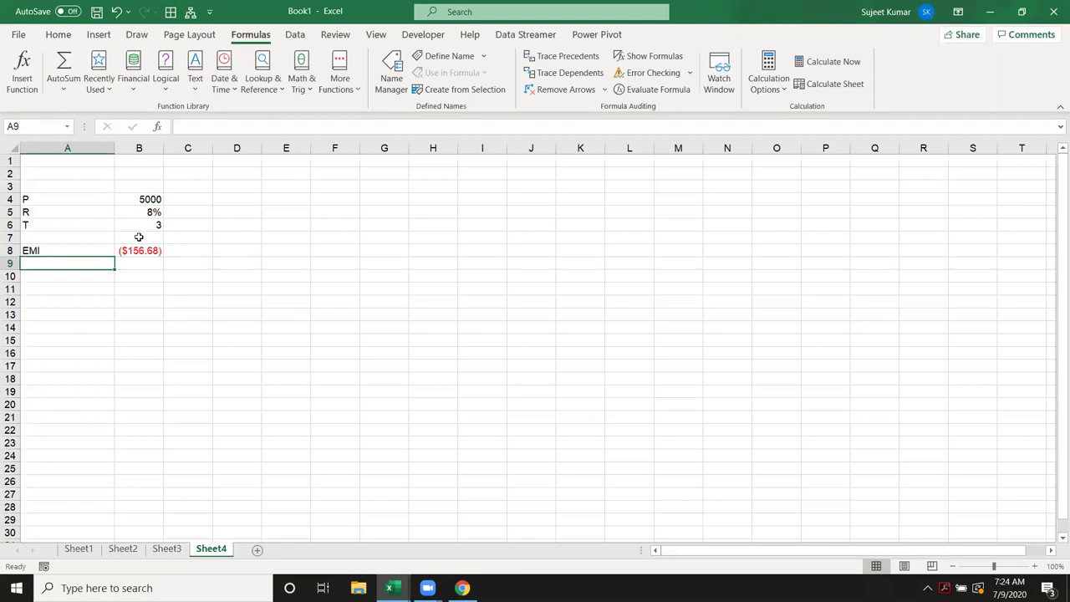
# Step: Change the B4 principal to 50000 and autofit column B so B8 shows ($1,566.82)
pyautogui.doubleClick(144, 201)
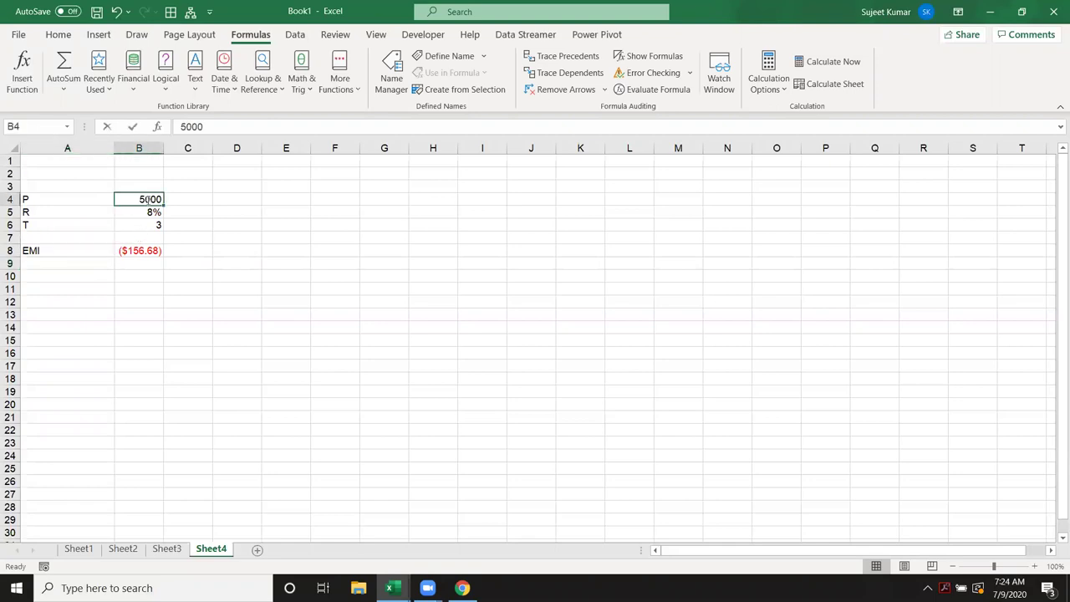
pyautogui.write('0')
pyautogui.press('Return')
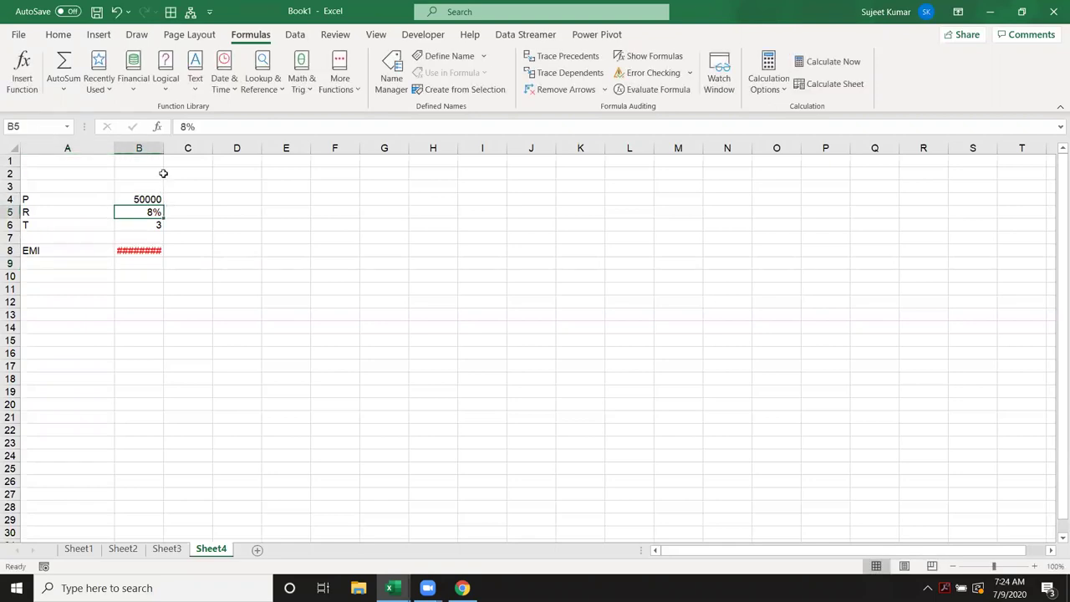
pyautogui.doubleClick(166, 147)
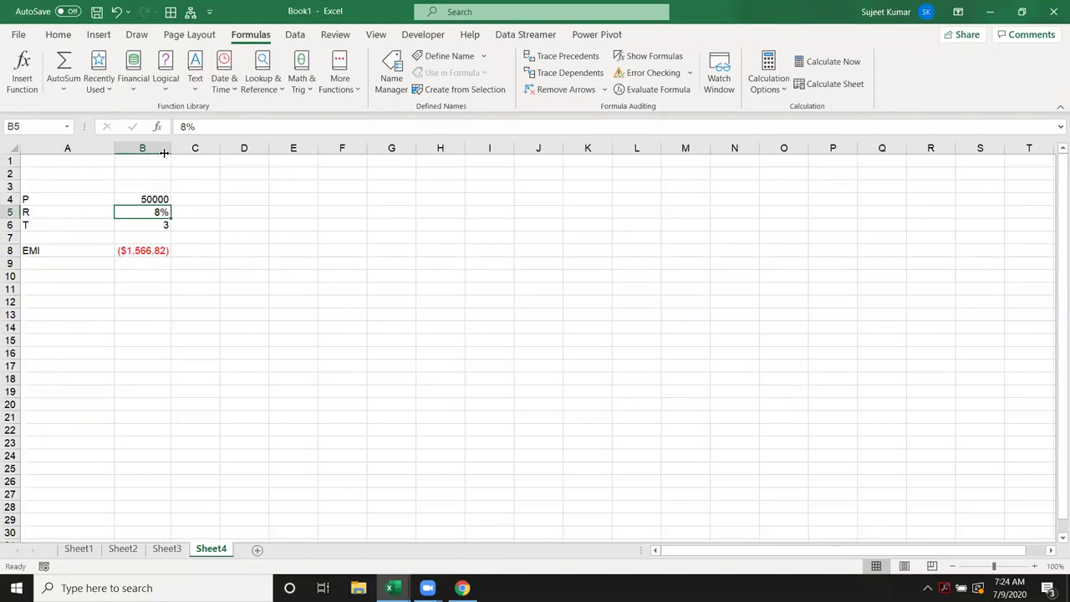
pyautogui.click(154, 251)
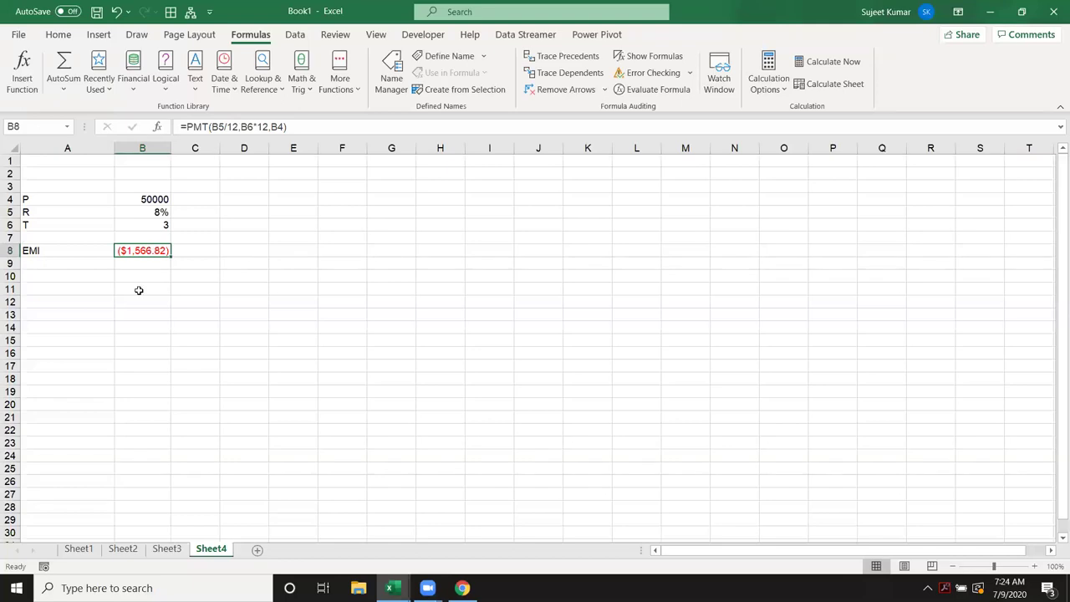
# Step: Start a second block in A11 with FV 50000 and R 8%
pyautogui.click(89, 287)
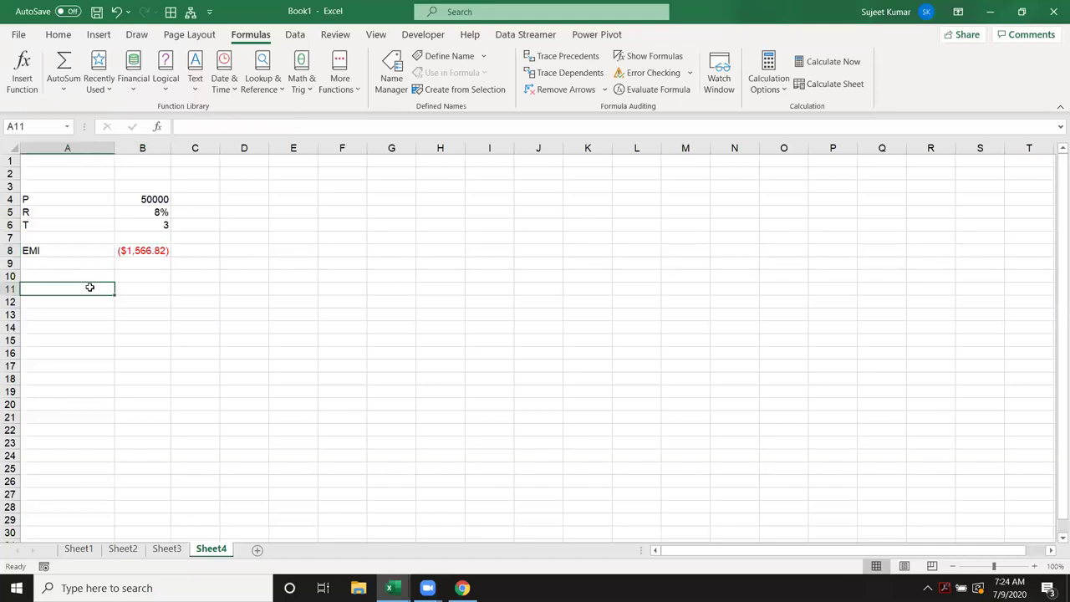
pyautogui.write('FV')
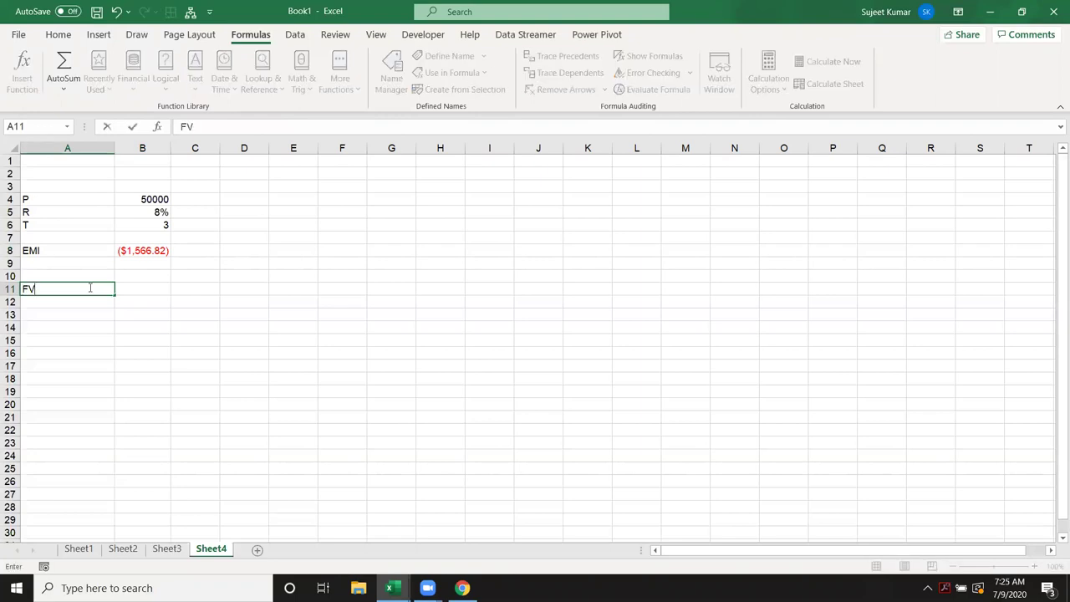
pyautogui.press('Tab')
pyautogui.write('50000')
pyautogui.press('Return')
pyautogui.press('Left')
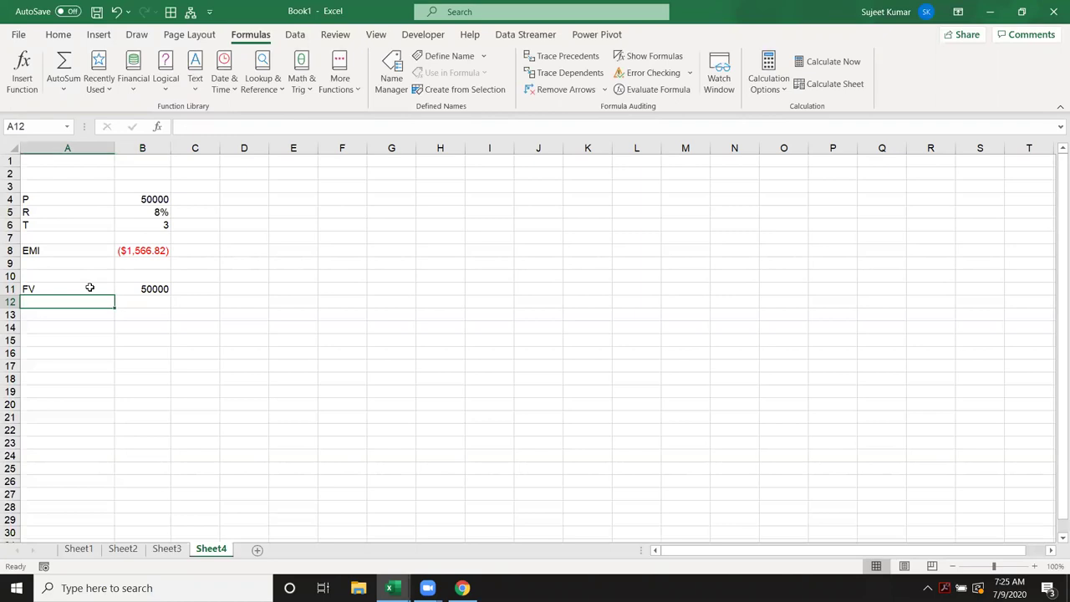
pyautogui.write('R')
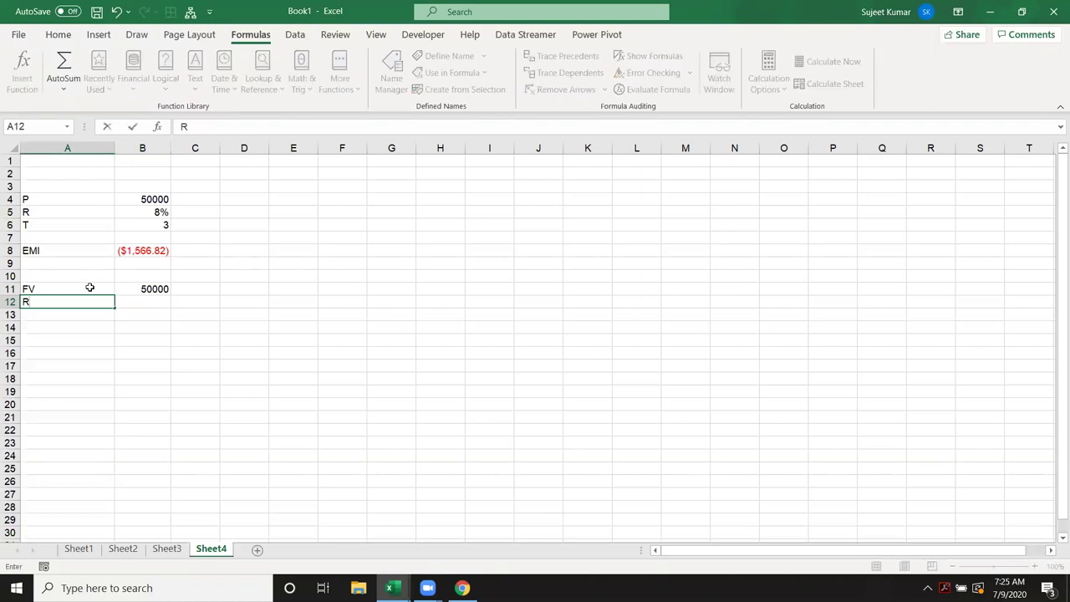
pyautogui.press('Tab')
pyautogui.write('8%')
pyautogui.press('Return')
# Step: Add T 3 in row 13 and an EMI label below the block
pyautogui.write('T')
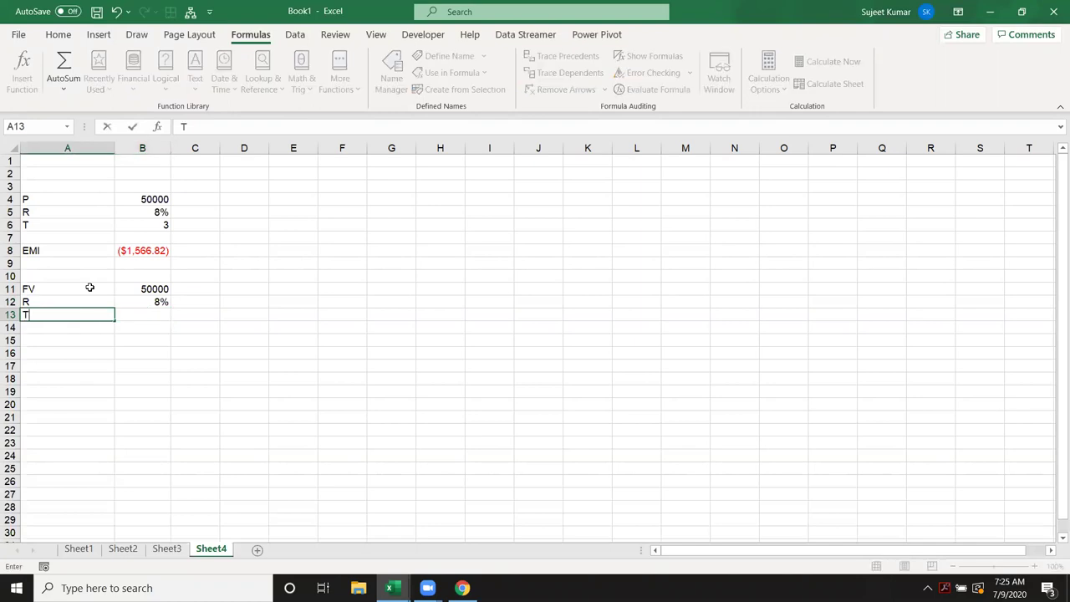
pyautogui.press('Tab')
pyautogui.write('3')
pyautogui.press('Return')
pyautogui.press('Return')
pyautogui.press('Return')
pyautogui.write('EMI')
pyautogui.press('Return')
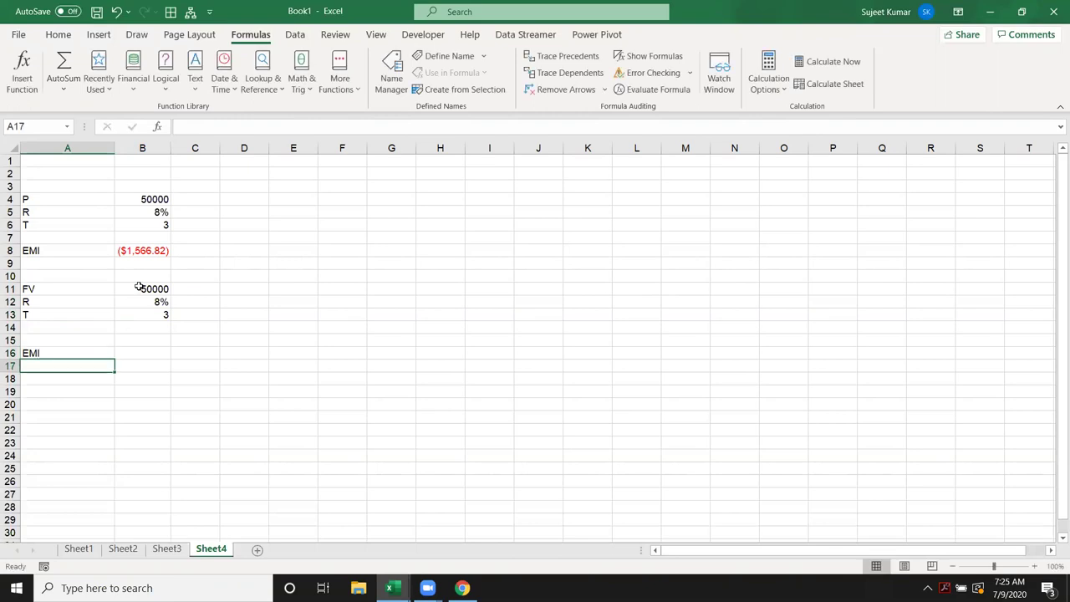
# Step: Review both input blocks and the B8 PMT formula, then select B16
pyautogui.moveTo(141, 182); pyautogui.dragTo(153, 235)
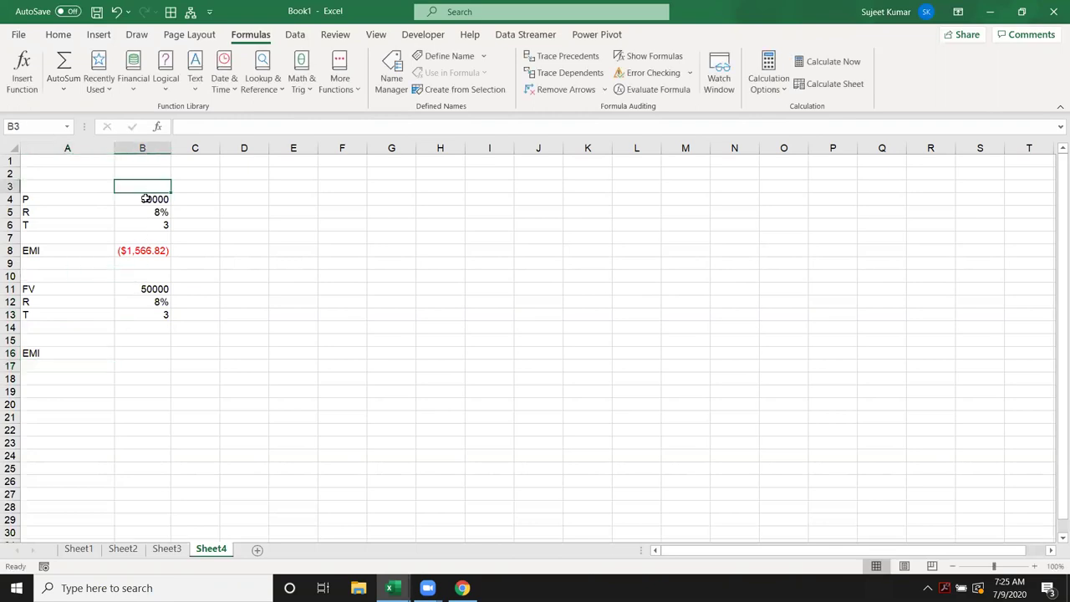
pyautogui.moveTo(143, 275); pyautogui.dragTo(147, 321)
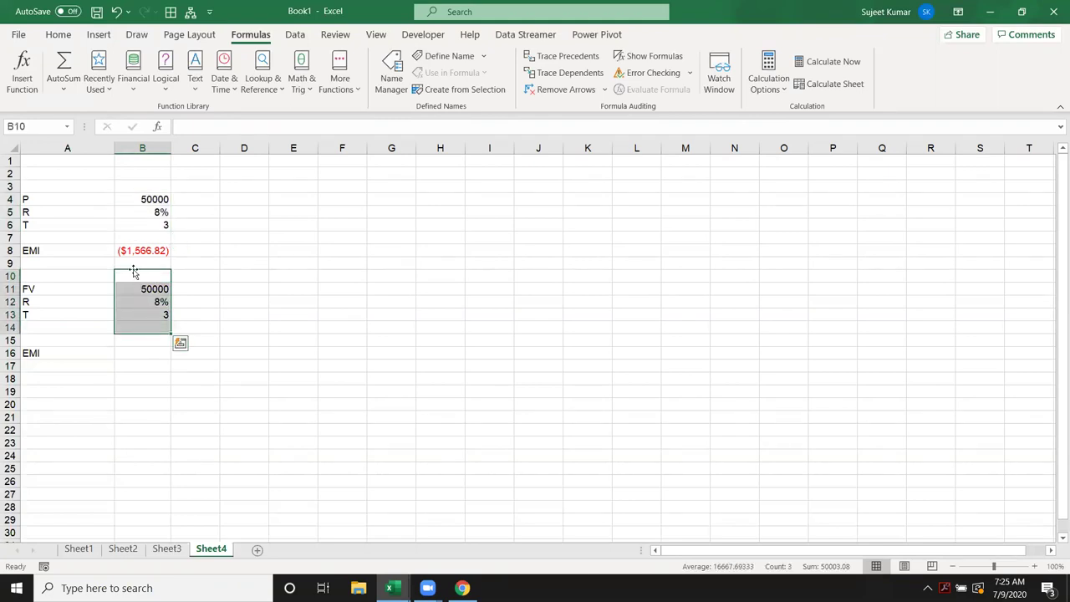
pyautogui.click(142, 199)
pyautogui.click(146, 249)
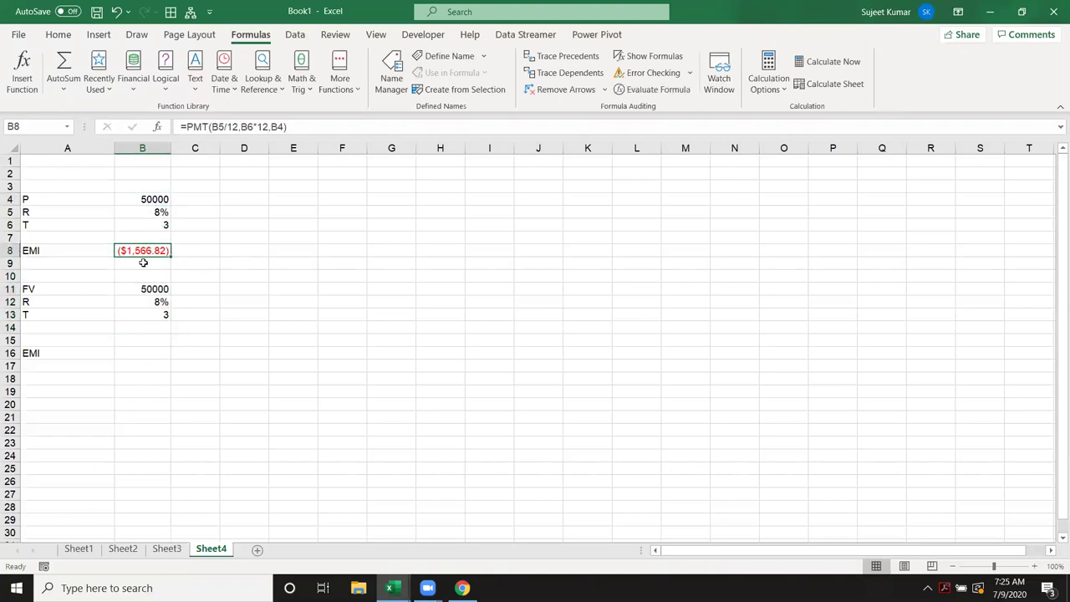
pyautogui.click(143, 350)
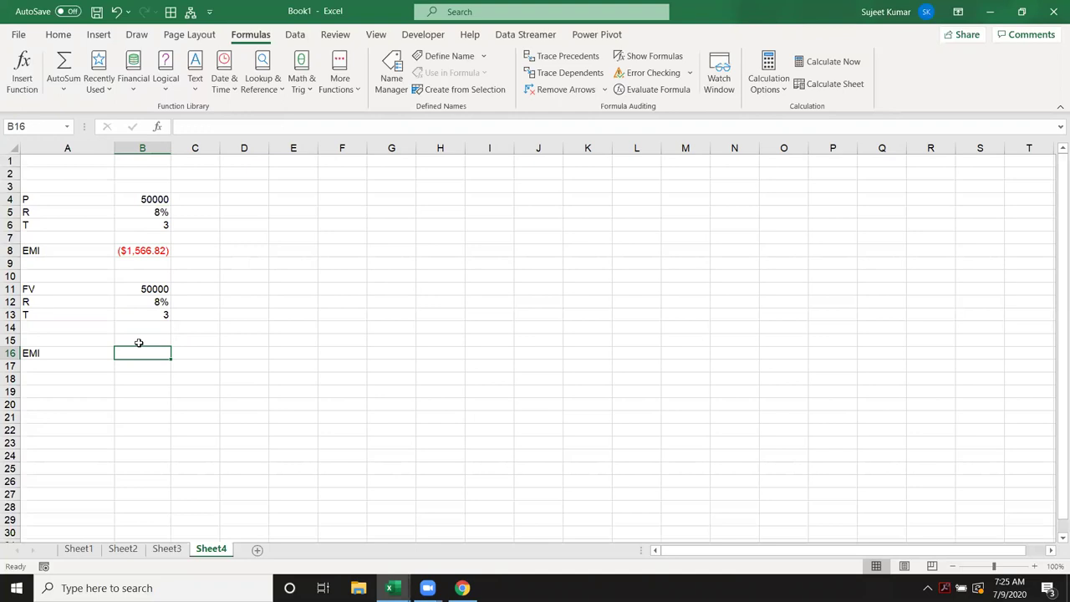
# Step: Enter =PMT(B12/12,B13*12,,B11) in B16, returning ($1,233.48) toward the 50000 future value
pyautogui.write('=pmt')
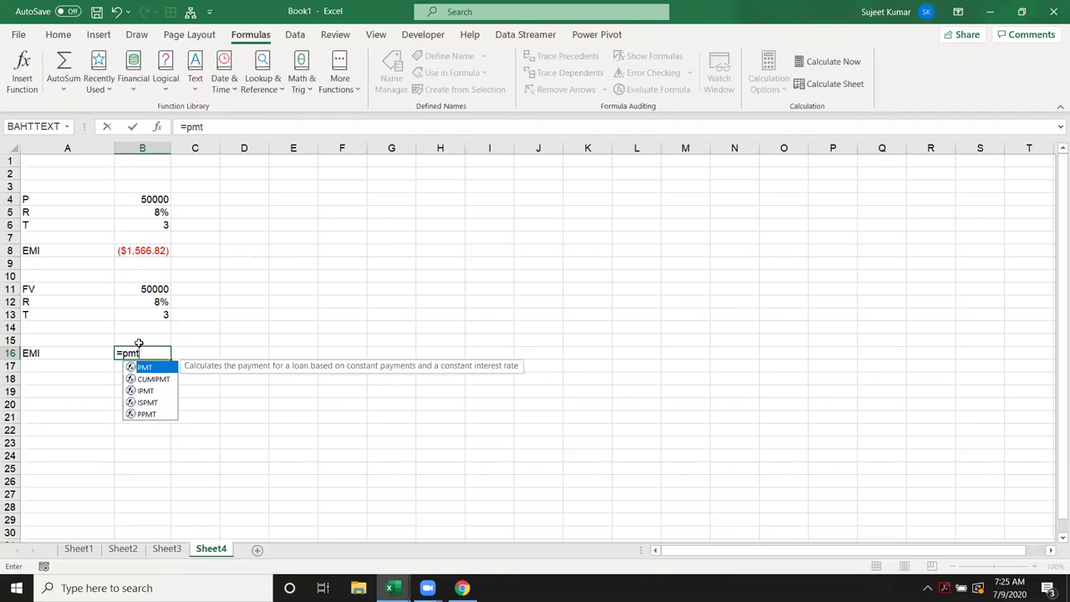
pyautogui.press('Tab')
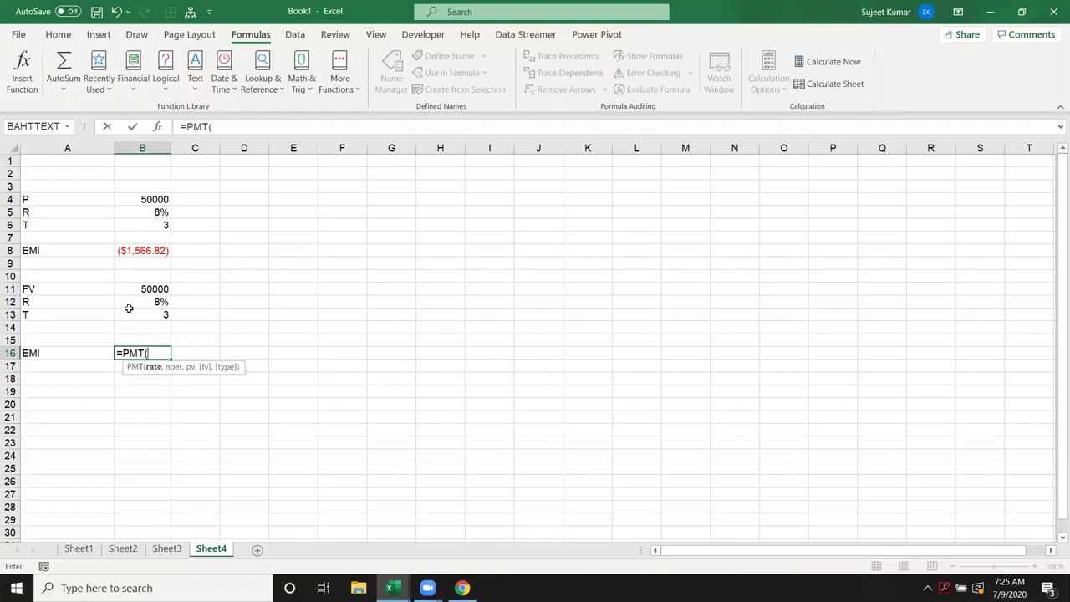
pyautogui.click(137, 290)
pyautogui.click(136, 299)
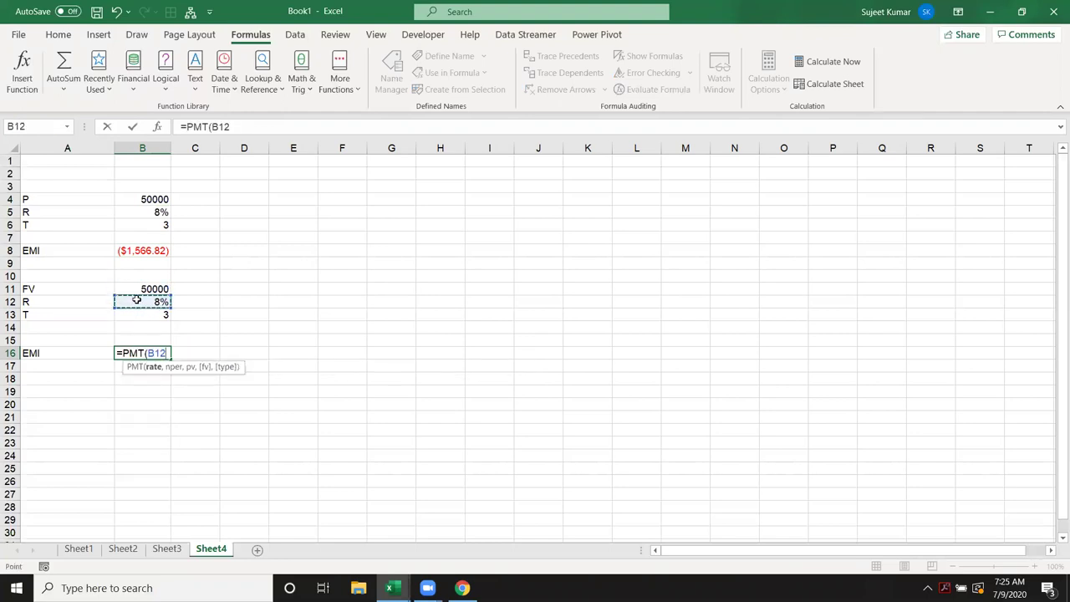
pyautogui.write('/12')
pyautogui.write(',')
pyautogui.click(157, 318)
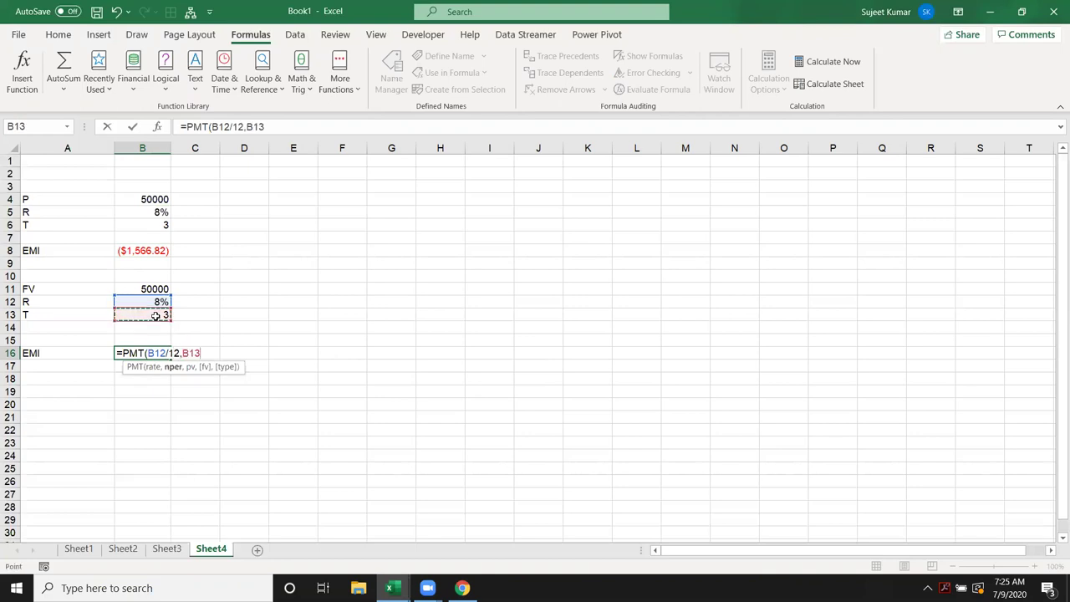
pyautogui.write('*12,')
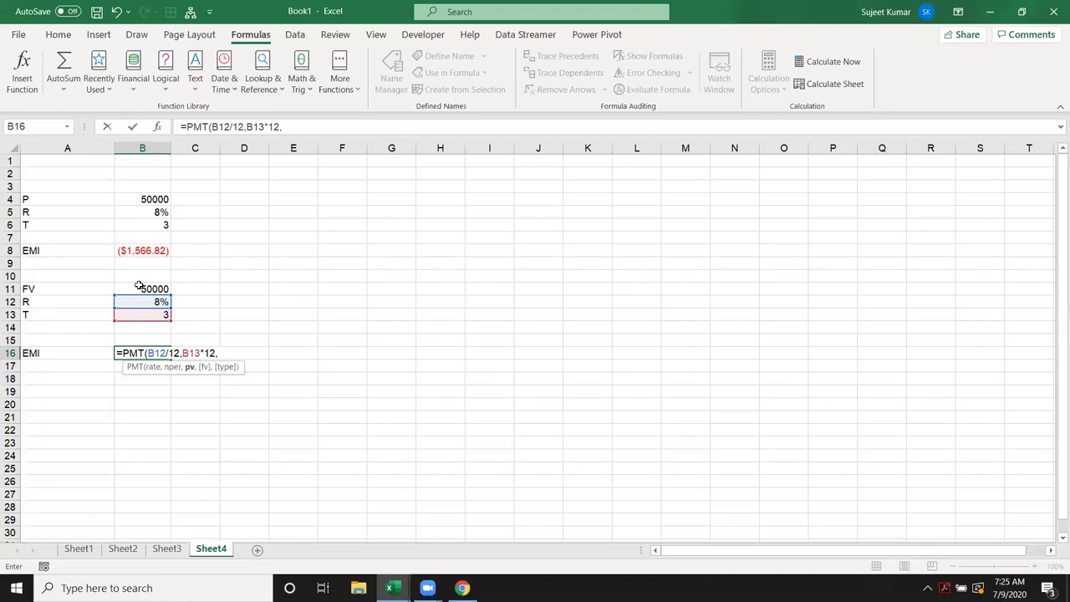
pyautogui.write(',')
pyautogui.click(146, 288)
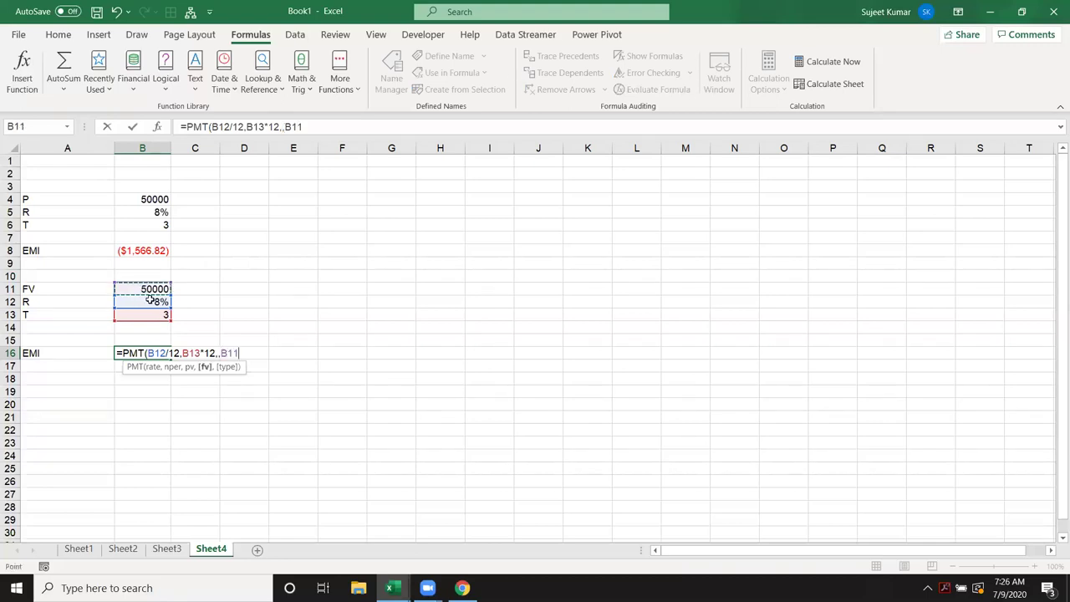
pyautogui.press('Return')
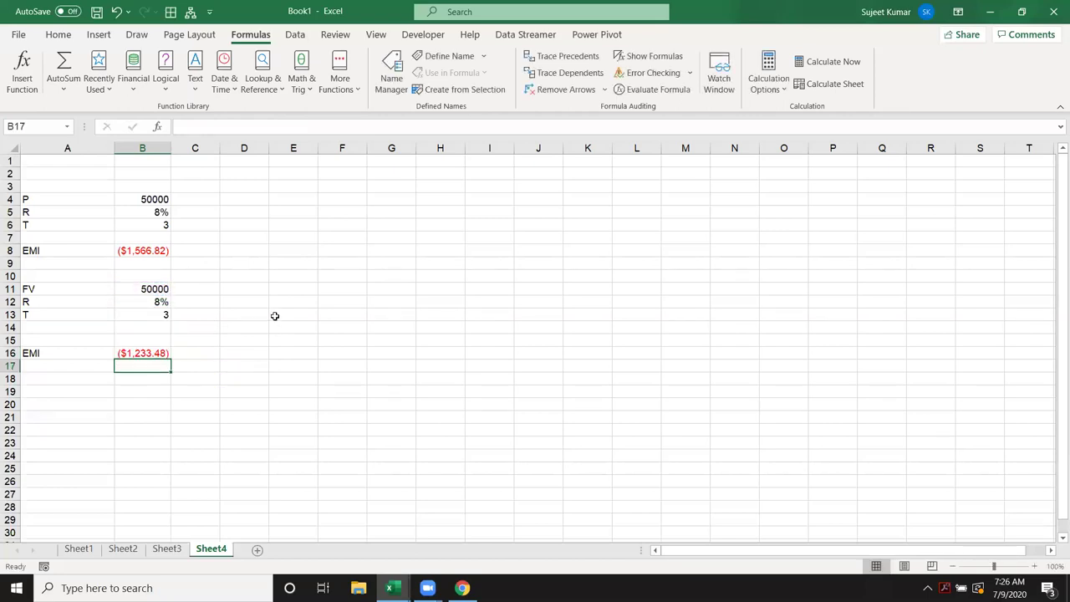
# Step: Compare the PMT formulas in B16 and B8, then add a blank Sheet5
pyautogui.moveTo(47, 289); pyautogui.dragTo(167, 316)
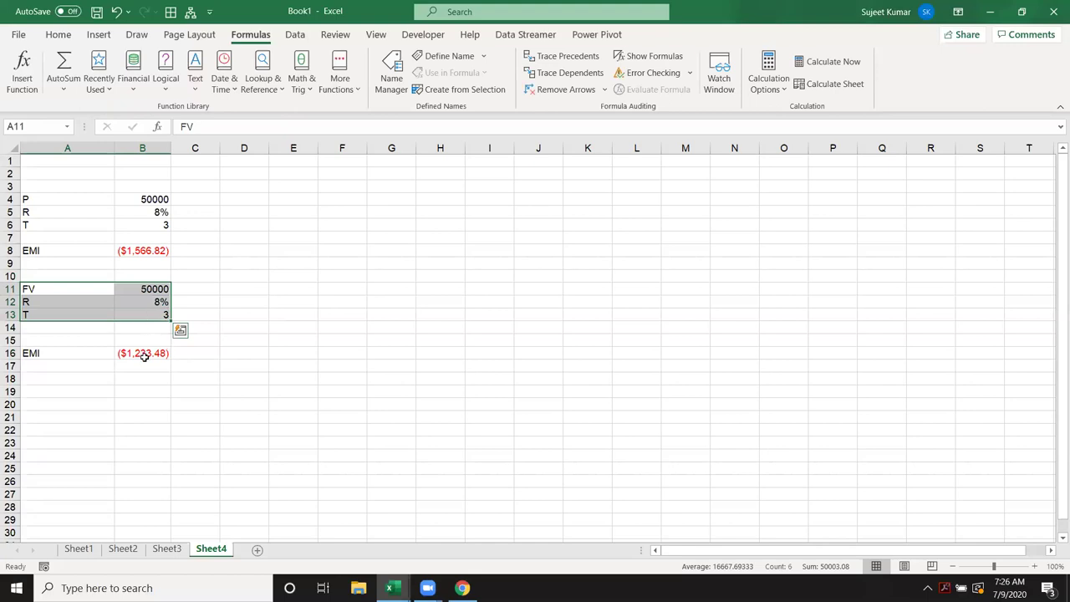
pyautogui.click(143, 354)
pyautogui.click(139, 251)
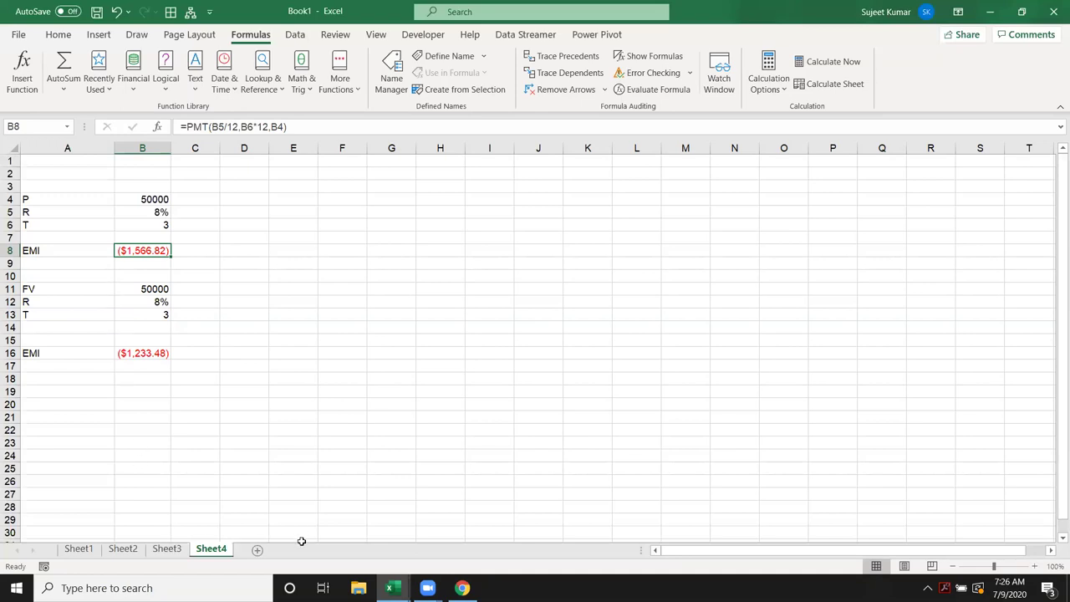
pyautogui.click(259, 548)
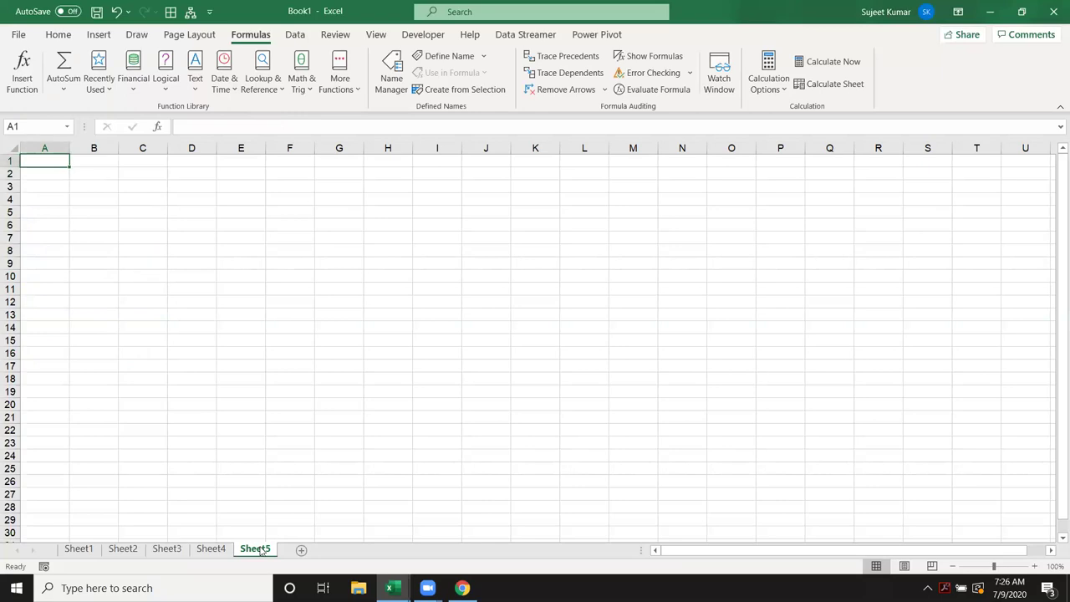
# Step: Enter the 50000 principal in A1 of Sheet5, abandoning an attempted sheet rename
pyautogui.write('50000')
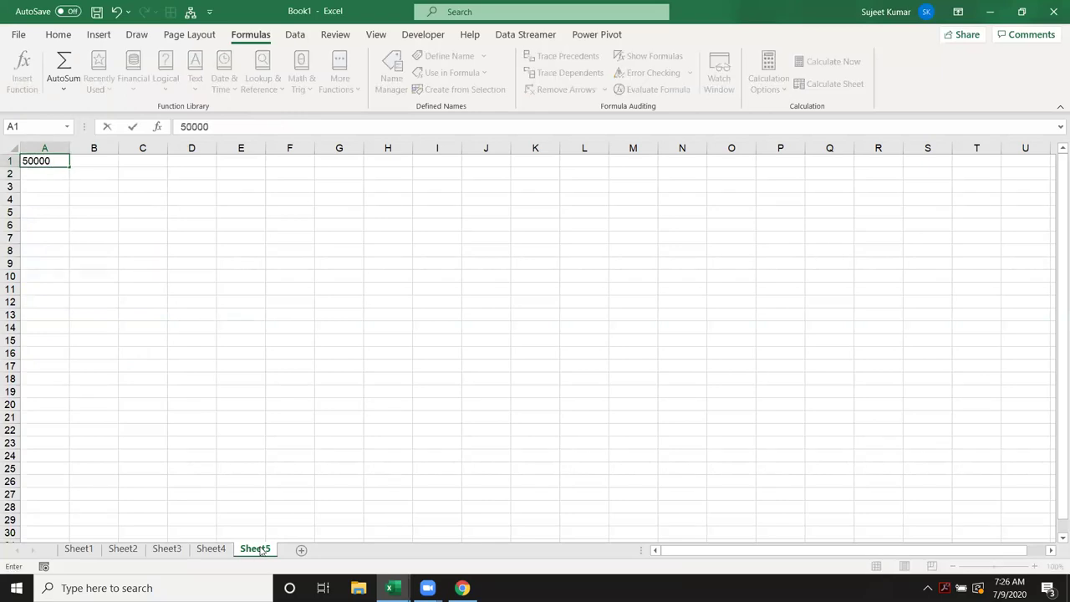
pyautogui.press('Return')
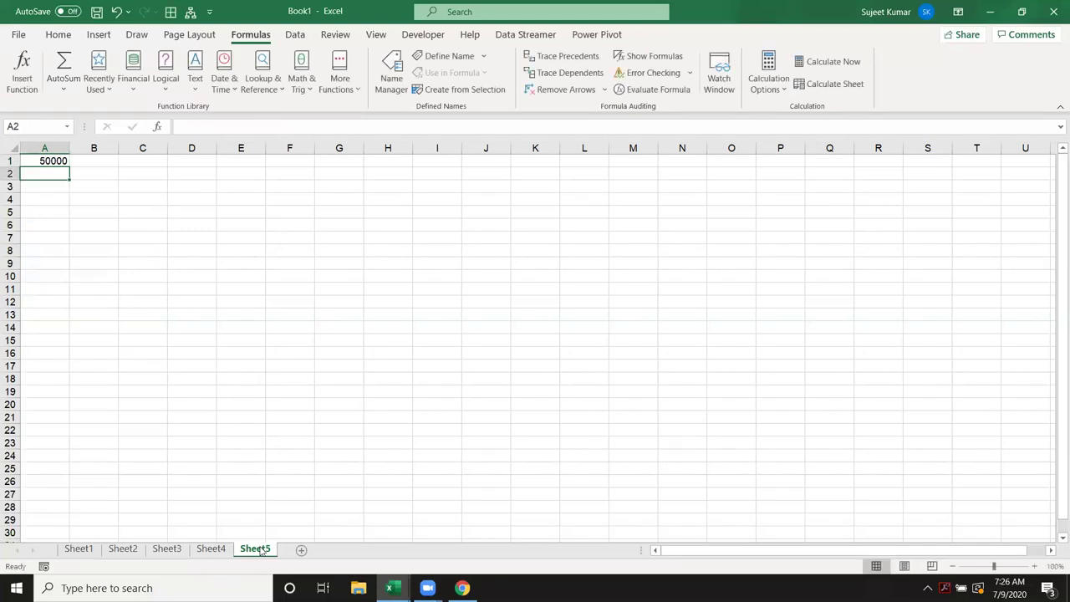
pyautogui.doubleClick(262, 549)
pyautogui.write('Load')
pyautogui.press('Escape')
# Step: Put the monthly rate =8%/12 (0.006667) in B1
pyautogui.click(43, 162)
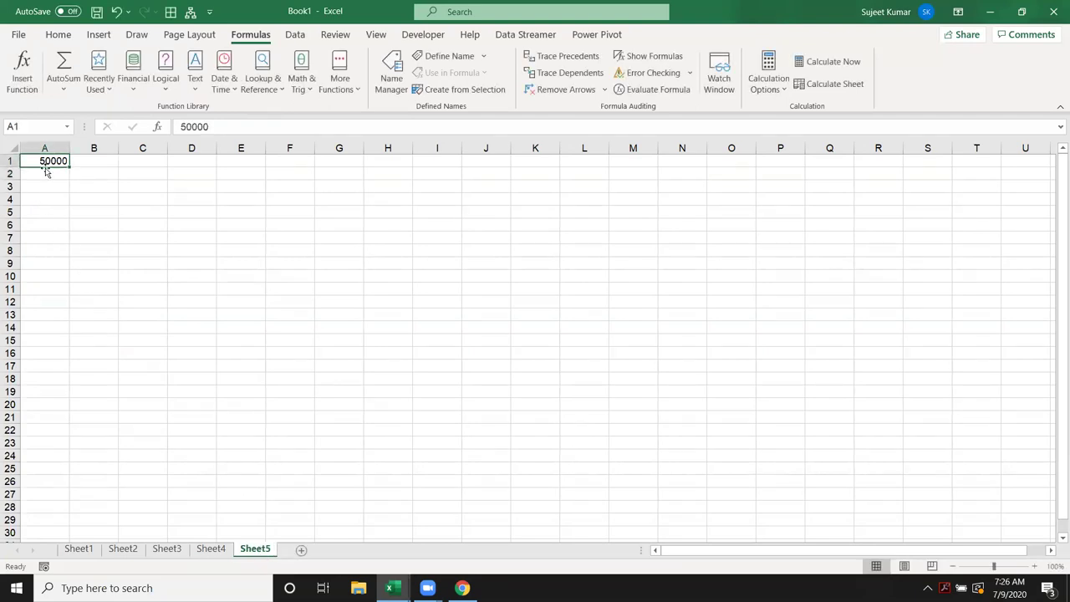
pyautogui.click(73, 162)
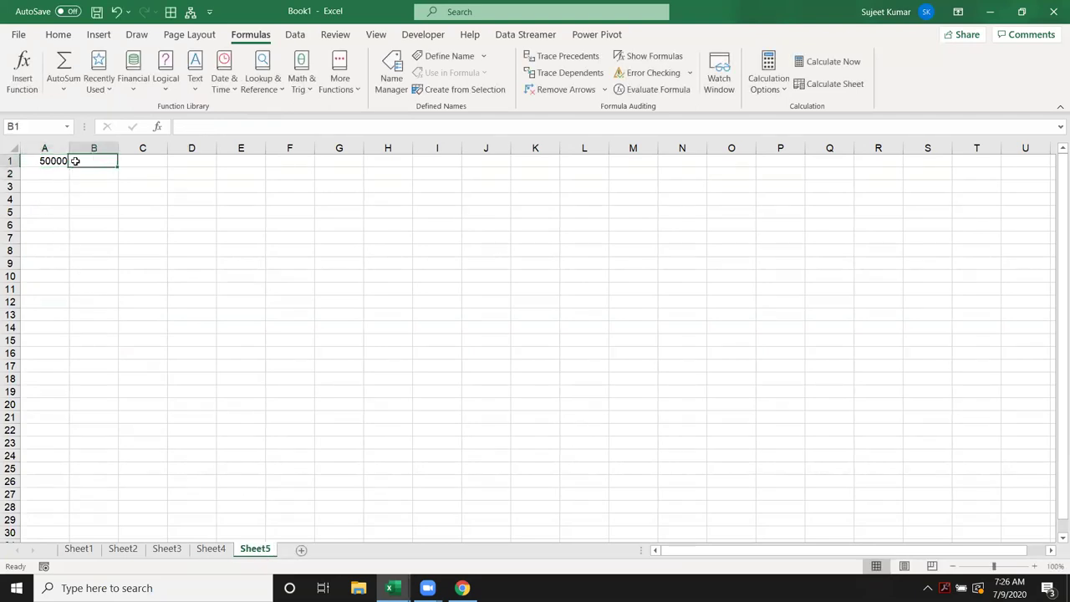
pyautogui.write('=')
pyautogui.press('Left')
pyautogui.write('**')
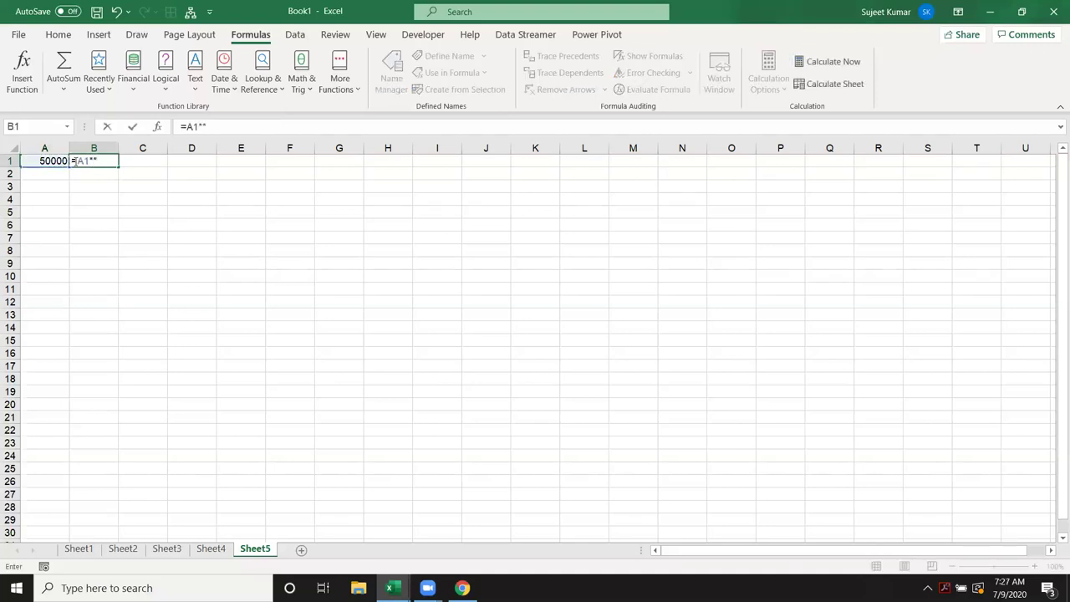
pyautogui.press('BackSpace')
pyautogui.press('BackSpace')
pyautogui.press('BackSpace')
pyautogui.write('8')
pyautogui.write('%/12')
pyautogui.press('Return')
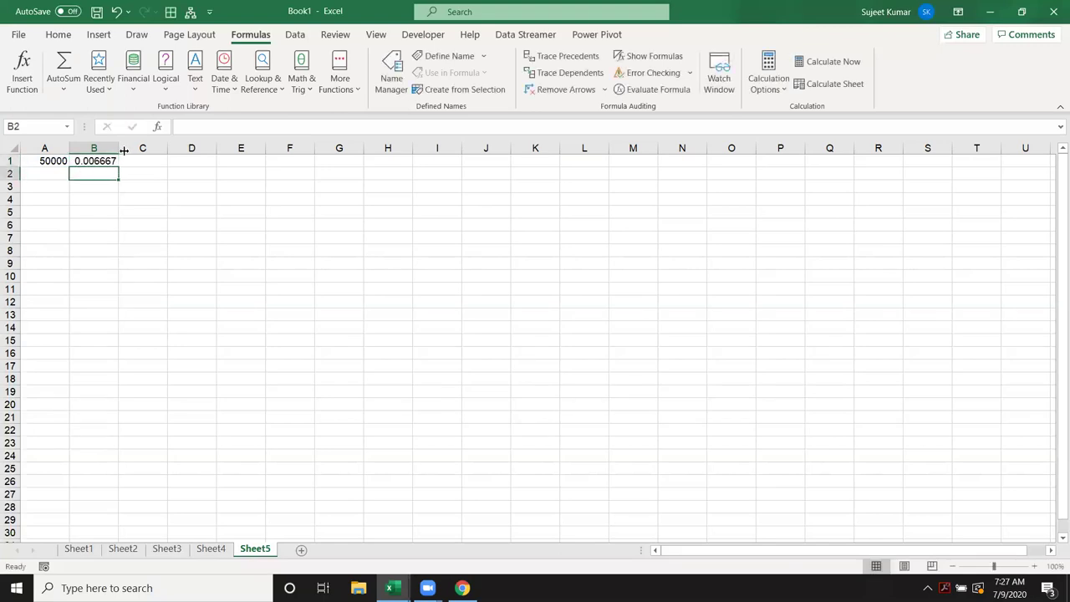
# Step: Calculate the monthly interest =A1*B1 (333.3333) in C1
pyautogui.click(132, 159)
pyautogui.write('=')
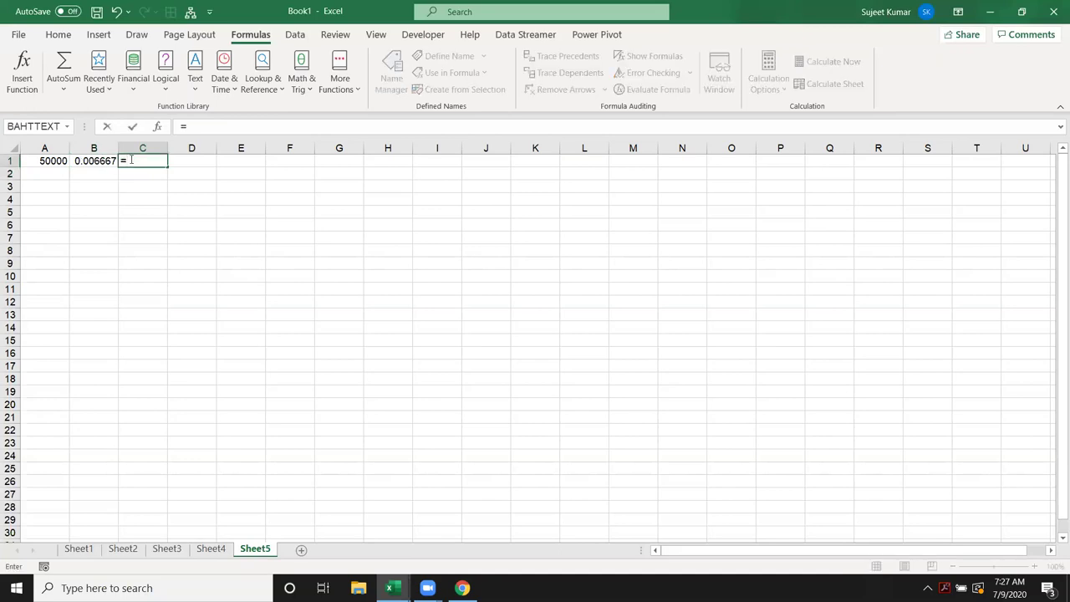
pyautogui.press('Left')
pyautogui.press('Left')
pyautogui.write('*')
pyautogui.press('Left')
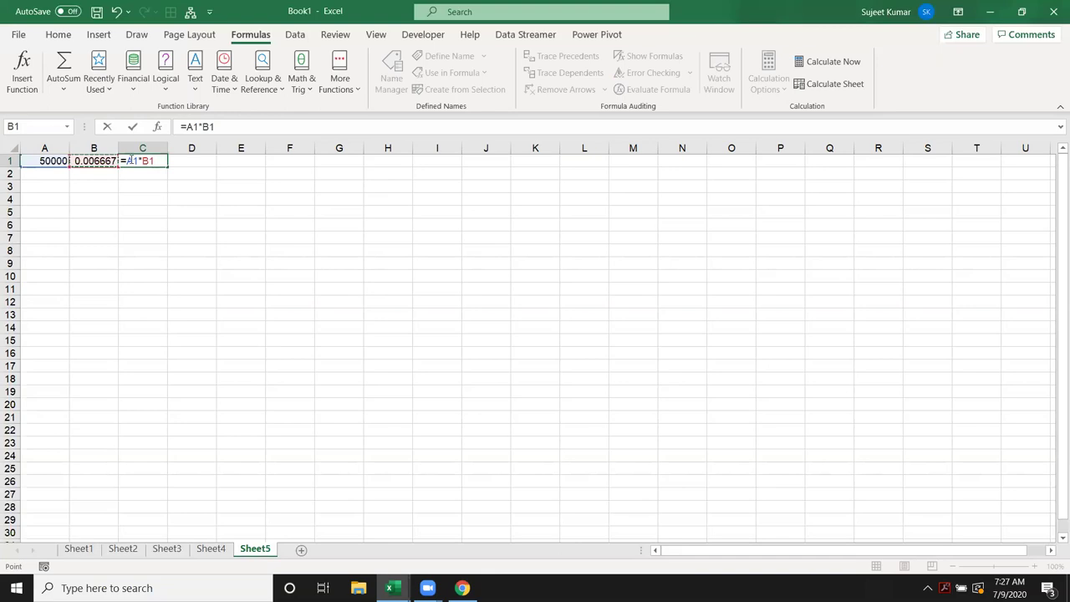
pyautogui.press('Return')
# Step: Total principal plus interest in D1 with =A1+C1, giving 50333.33
pyautogui.press('Up')
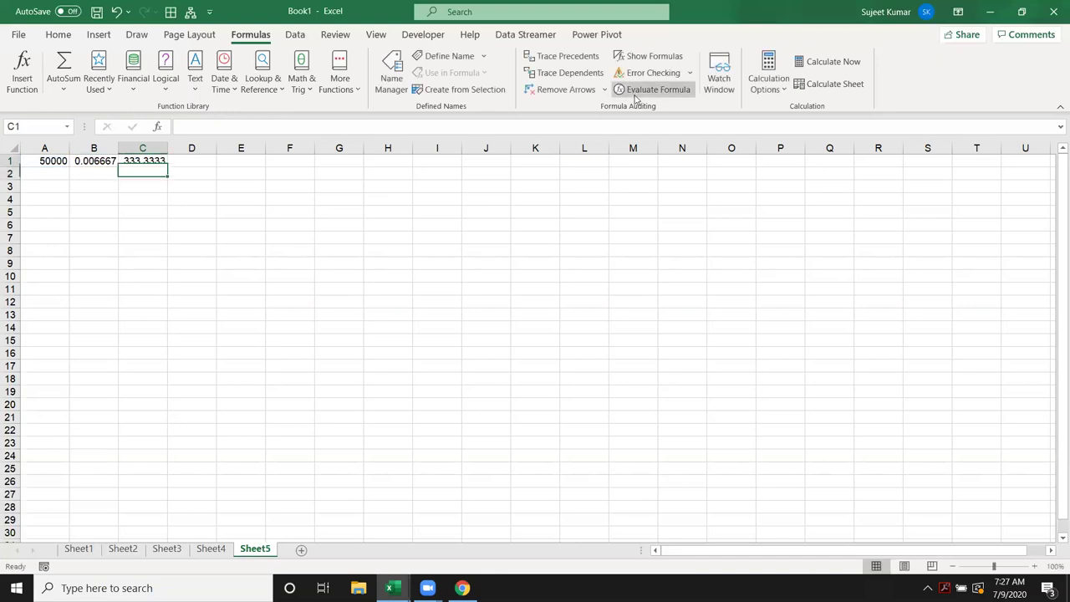
pyautogui.press('Right')
pyautogui.write('=')
pyautogui.press('Left')
pyautogui.press('Left')
pyautogui.press('Left')
pyautogui.write('+')
pyautogui.press('Left')
pyautogui.press('Return')
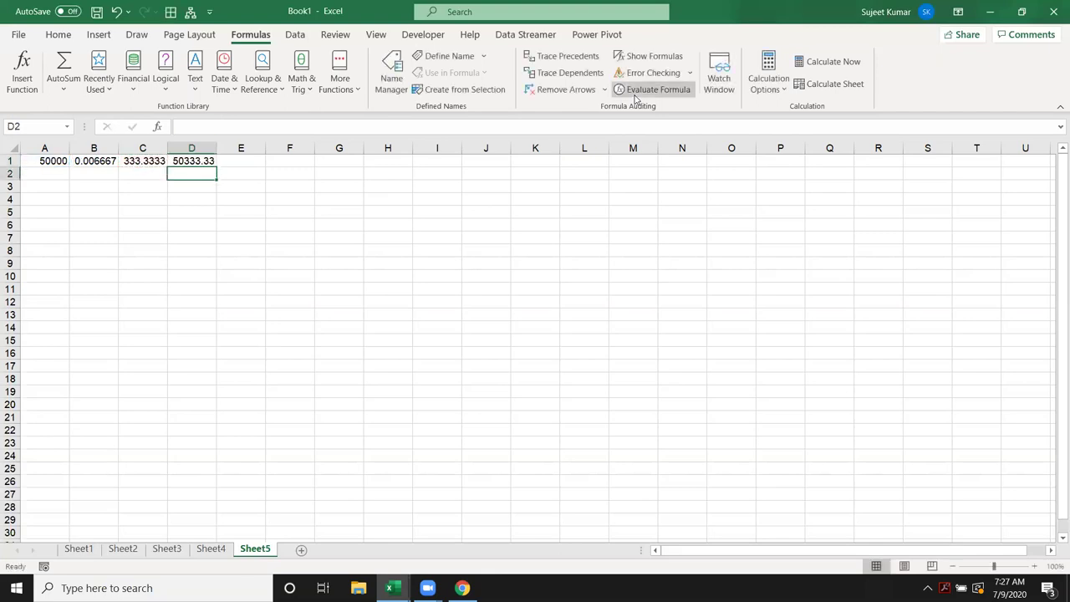
pyautogui.press('Up')
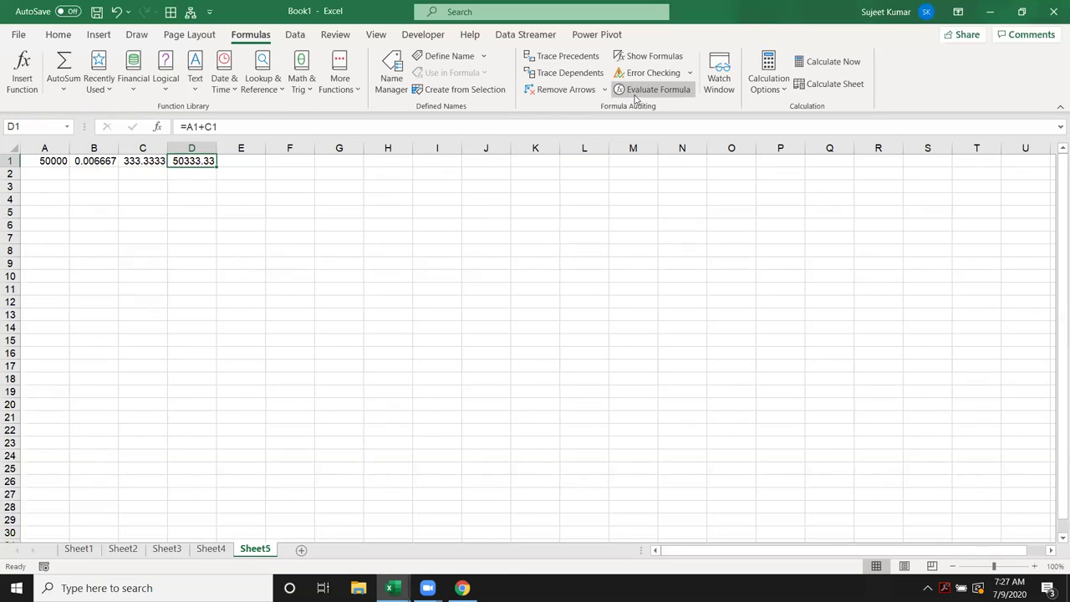
# Step: Enter the EMI 1566.82 from Sheet4 into E1
pyautogui.press('Right')
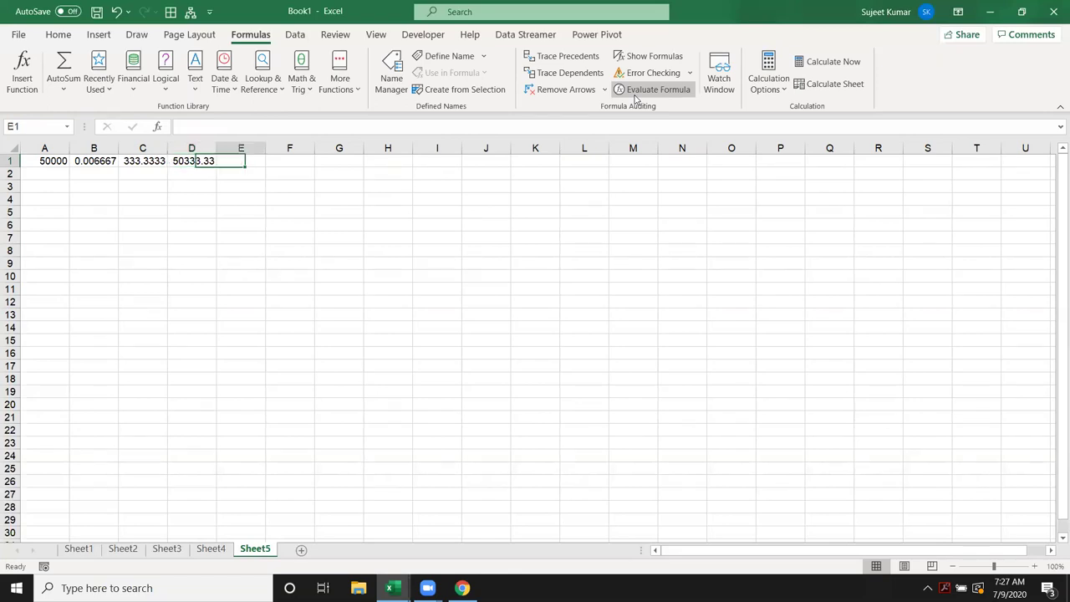
pyautogui.click(219, 552)
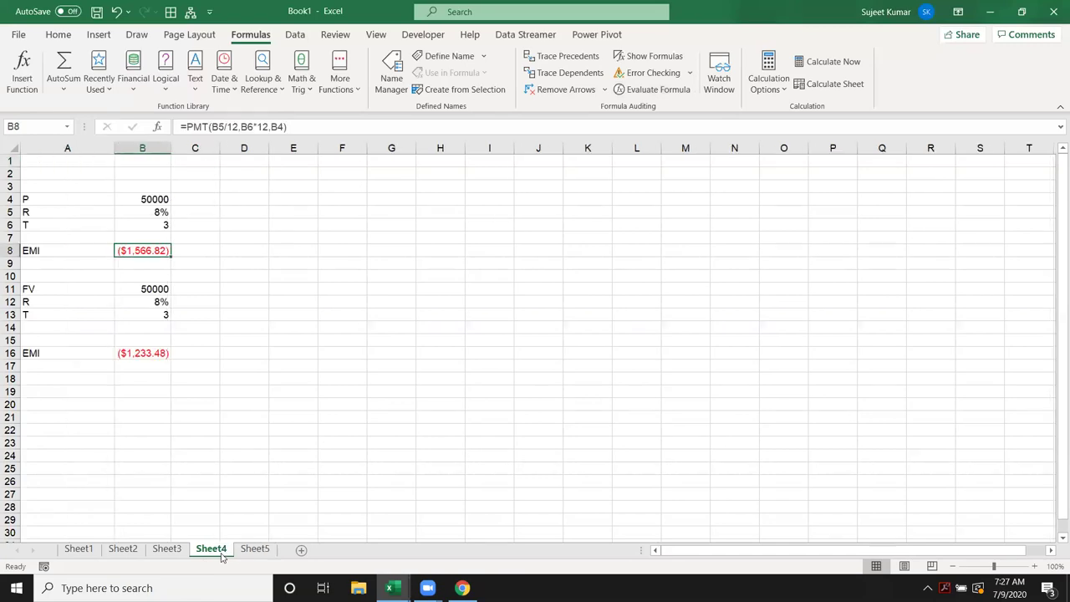
pyautogui.click(253, 550)
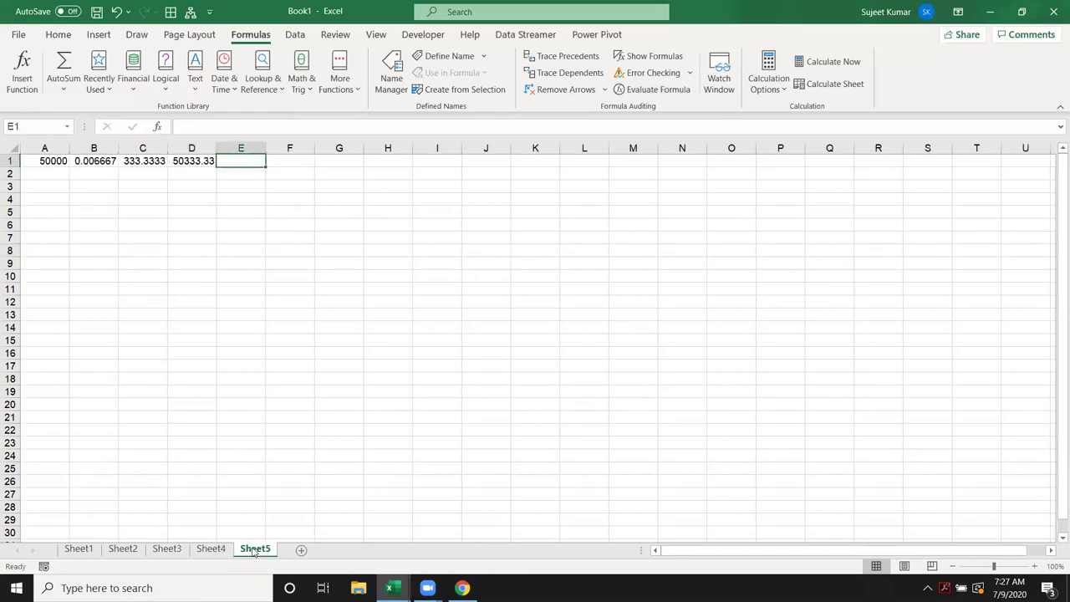
pyautogui.write('1566')
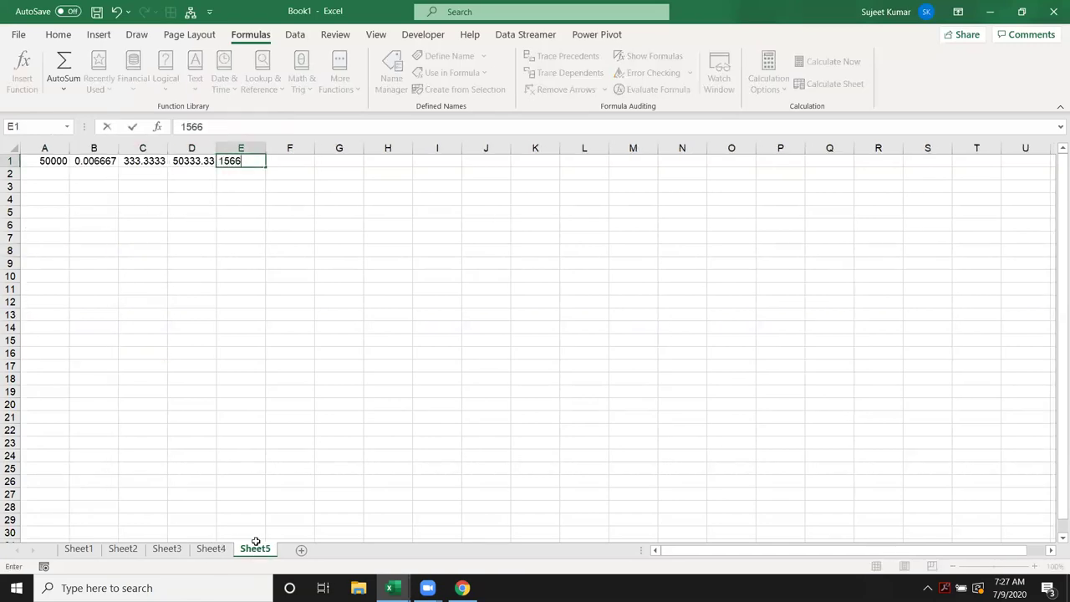
pyautogui.write('.82')
pyautogui.press('Return')
# Step: Enter the new balance =D1-E1 in A2 and fill row 1's formulas into B2:E2
pyautogui.click(48, 172)
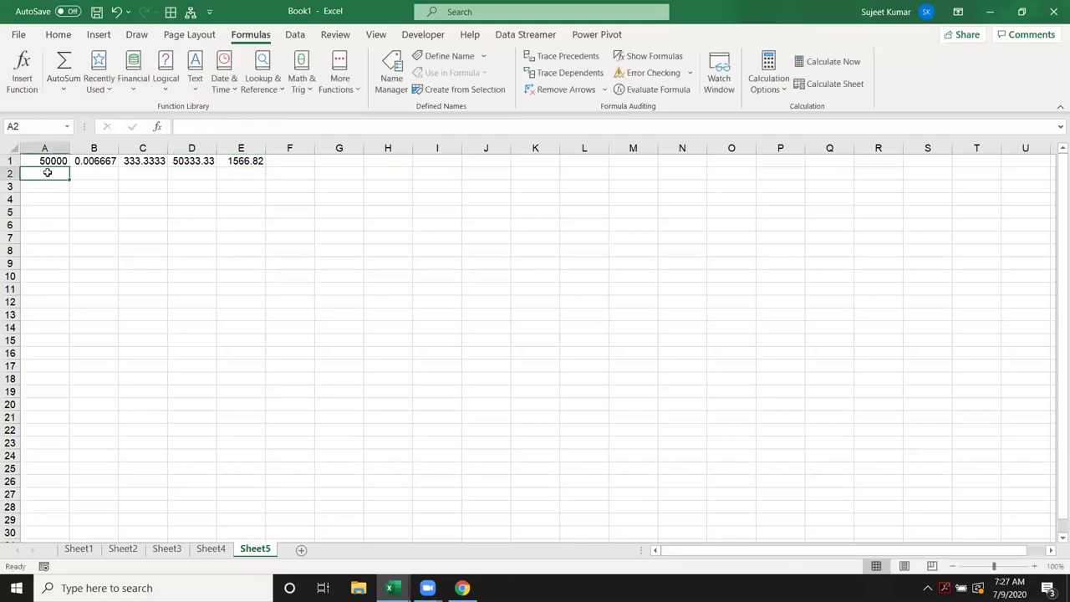
pyautogui.write('=')
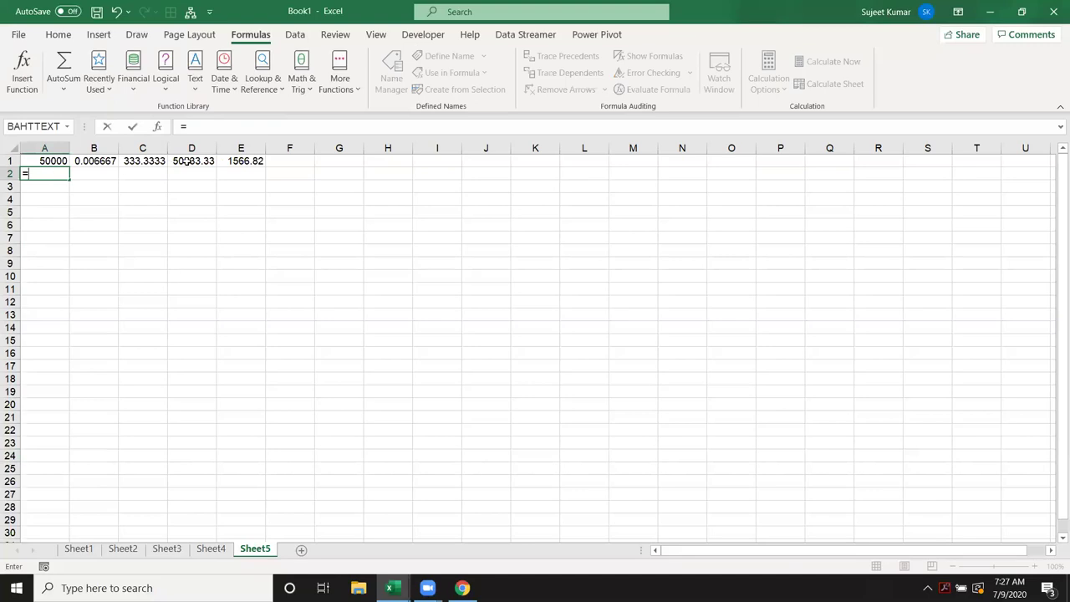
pyautogui.click(185, 161)
pyautogui.write('-')
pyautogui.click(251, 161)
pyautogui.press('Return')
pyautogui.moveTo(92, 173); pyautogui.dragTo(221, 169)
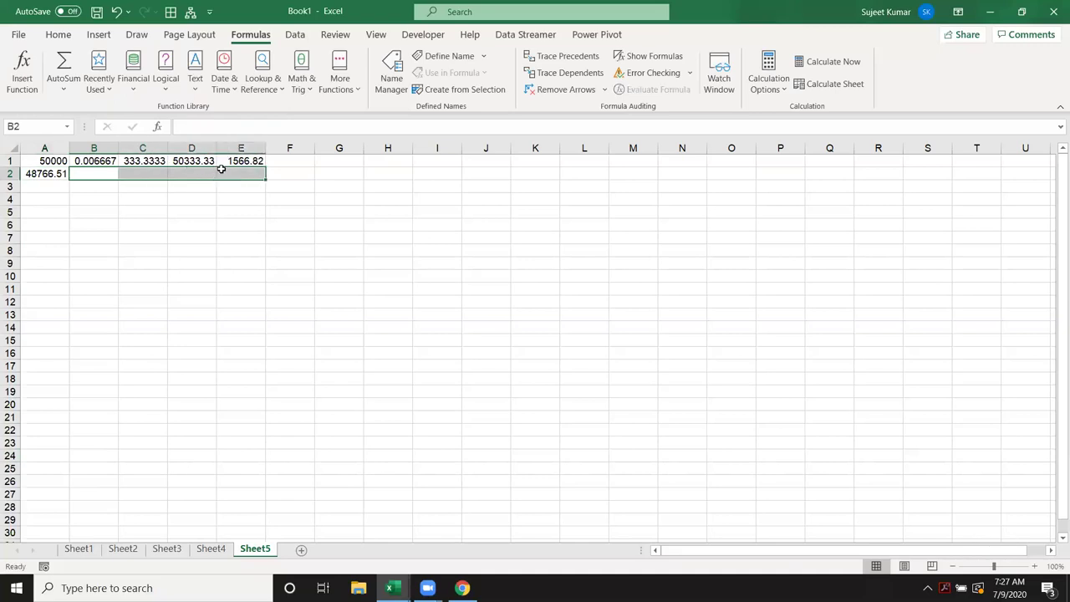
pyautogui.hotkey('ctrl', 'd')
# Step: Fill the schedule down to row 36 and check its final balance-plus-interest of 1566.75
pyautogui.moveTo(47, 174)
pyautogui.mouseDown()
pyautogui.moveTo(241, 207)
pyautogui.moveTo(255, 554)
pyautogui.mouseUp()
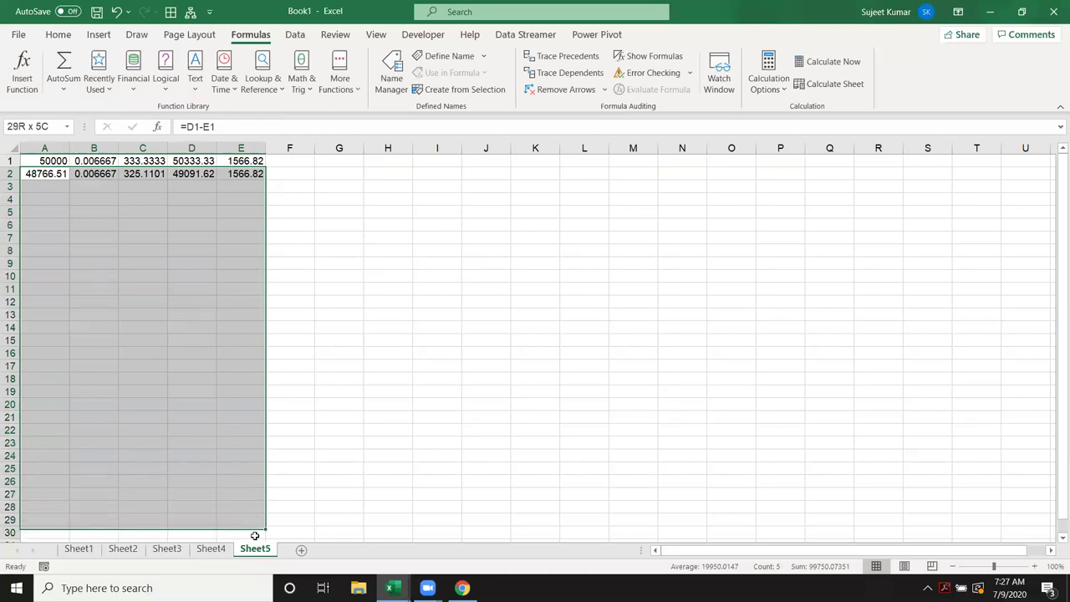
pyautogui.moveTo(255, 554); pyautogui.dragTo(246, 490)
pyautogui.hotkey('ctrl', 'd')
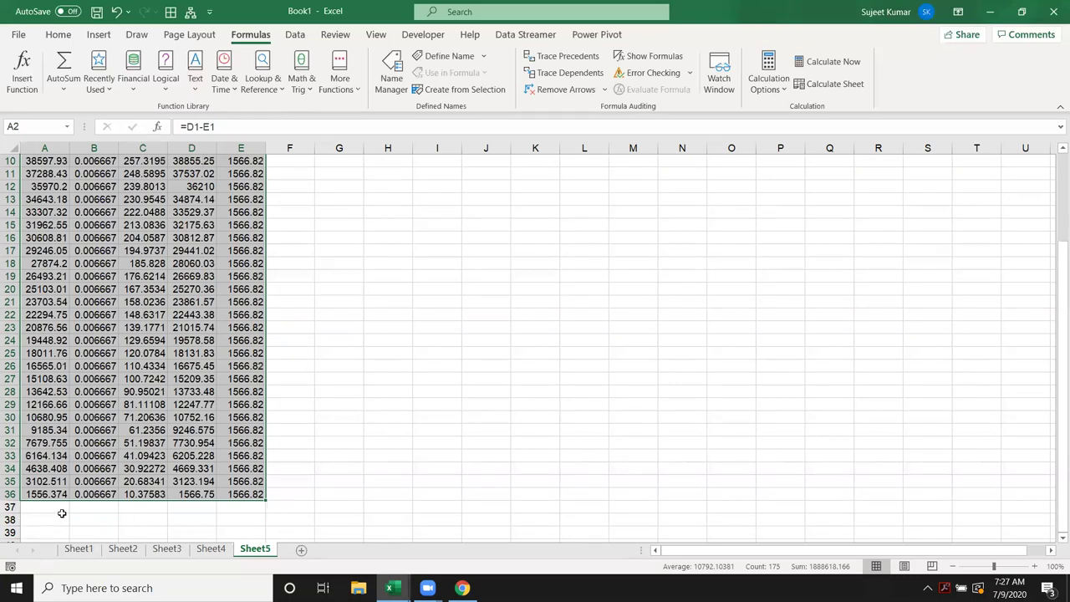
pyautogui.click(42, 494)
pyautogui.click(132, 496)
pyautogui.click(189, 495)
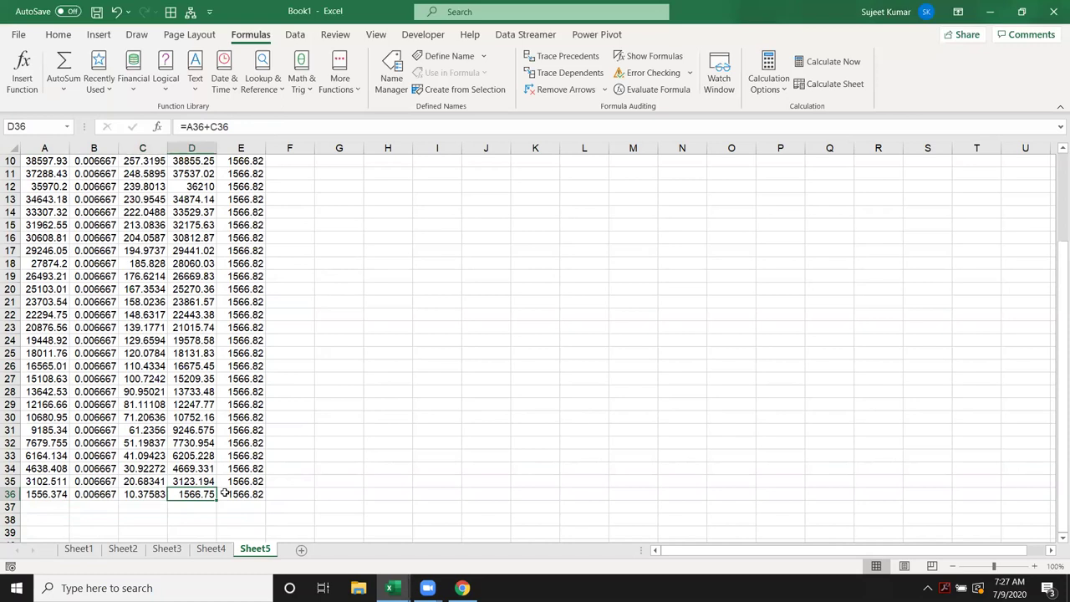
pyautogui.click(205, 552)
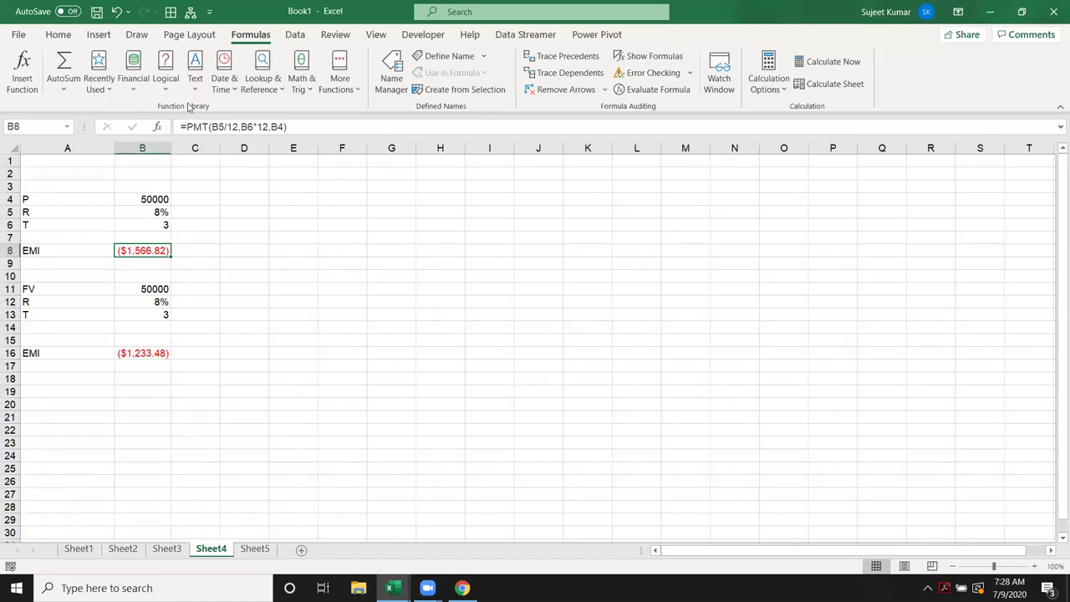
pyautogui.click(50, 37)
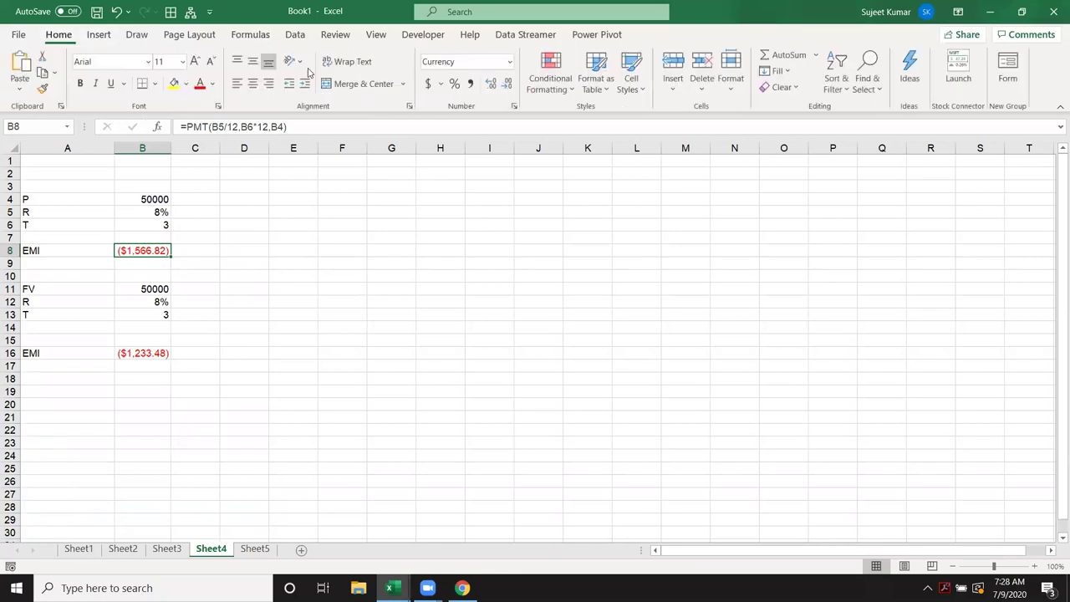
pyautogui.click(490, 83)
pyautogui.click(491, 83)
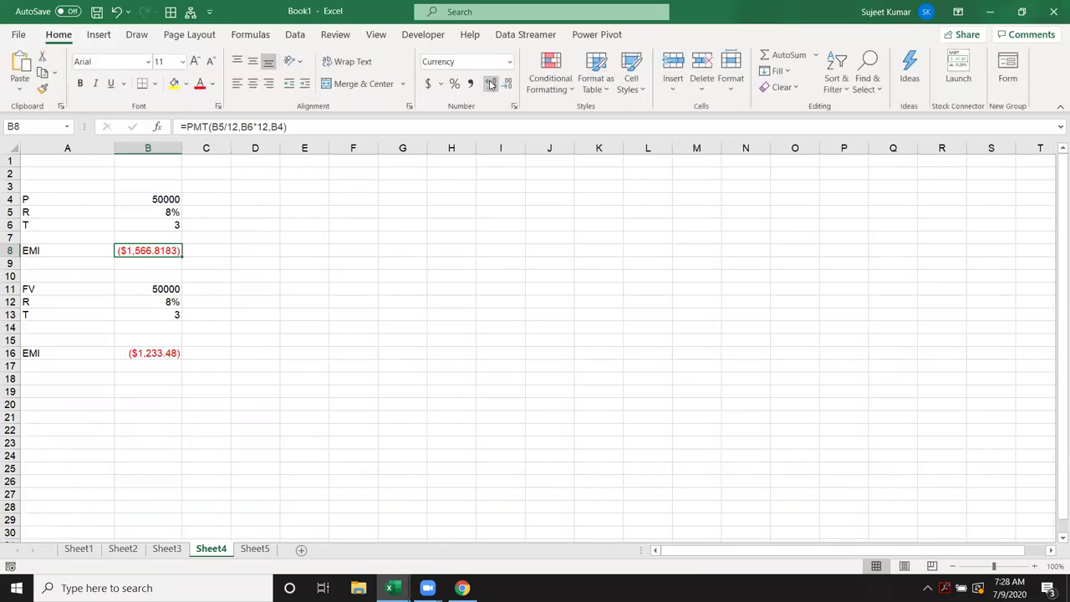
pyautogui.click(506, 84)
pyautogui.click(507, 84)
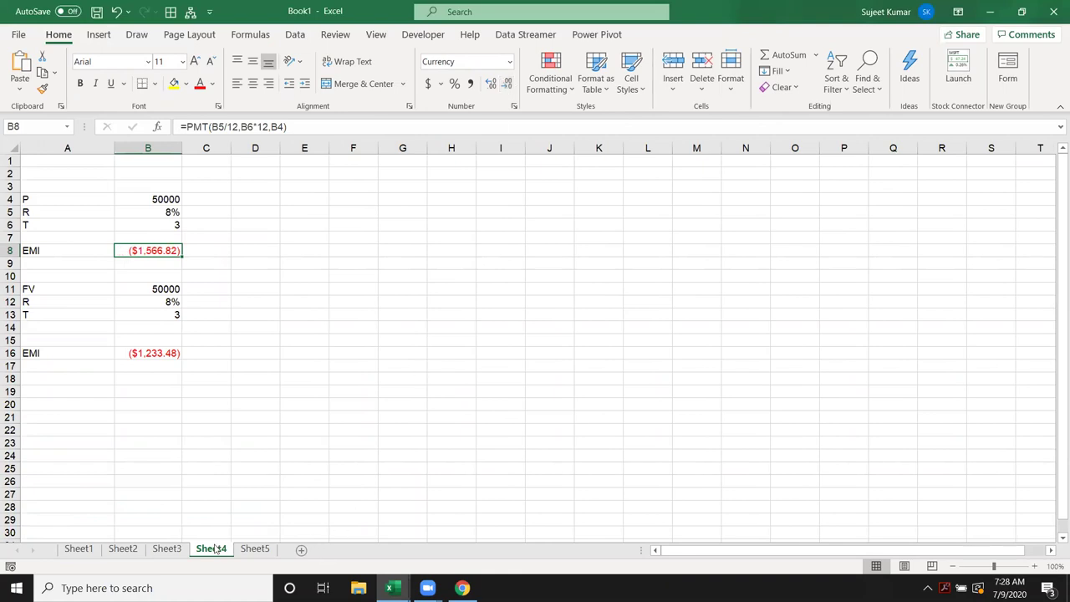
pyautogui.click(255, 549)
pyautogui.scroll(3, 209, 475)
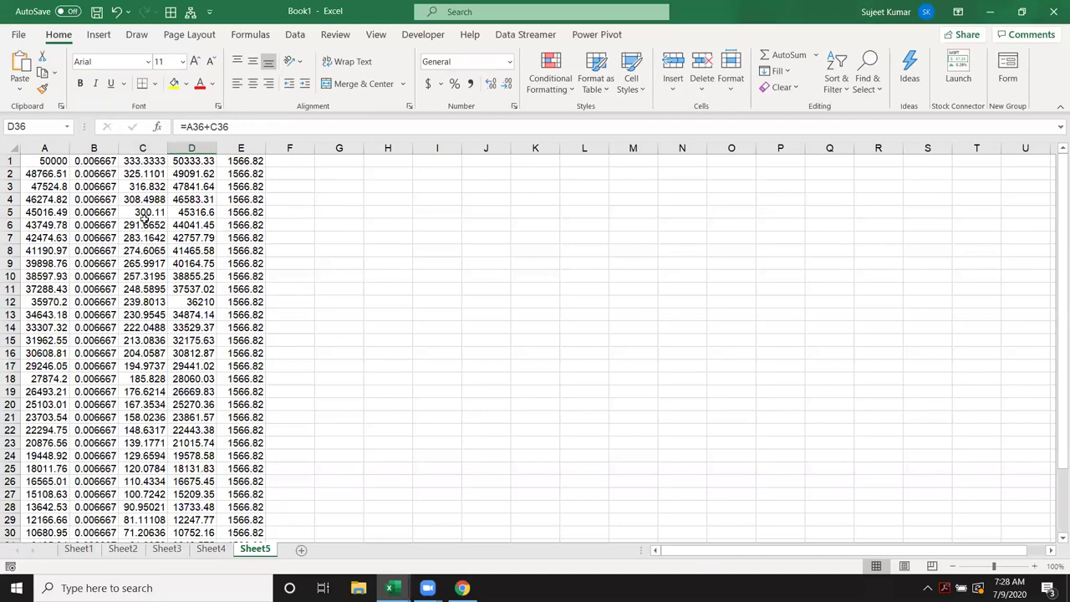
pyautogui.click(138, 188)
pyautogui.click(232, 160)
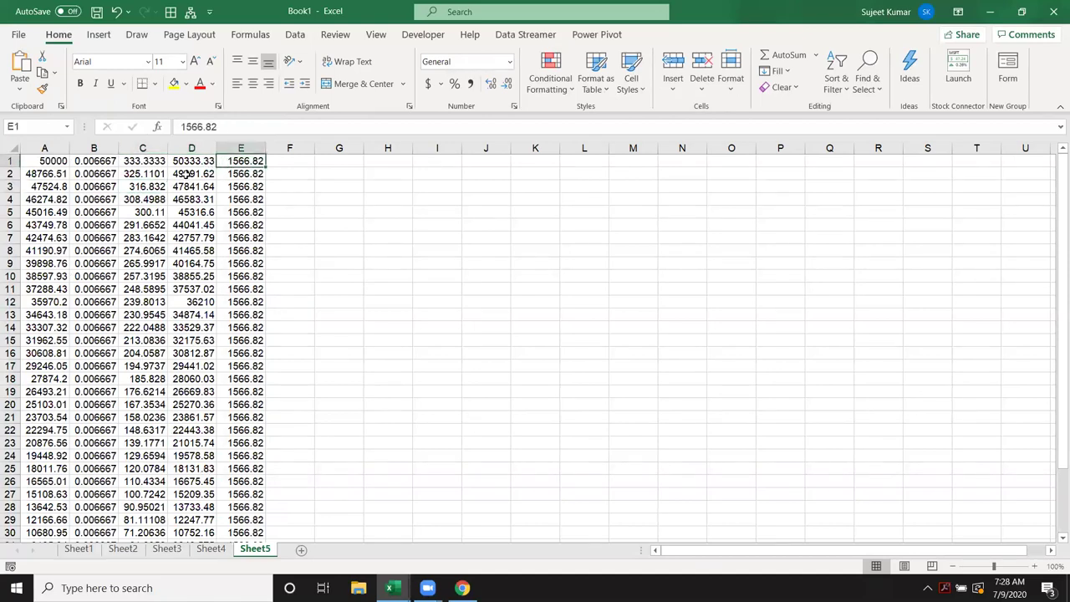
pyautogui.click(156, 166)
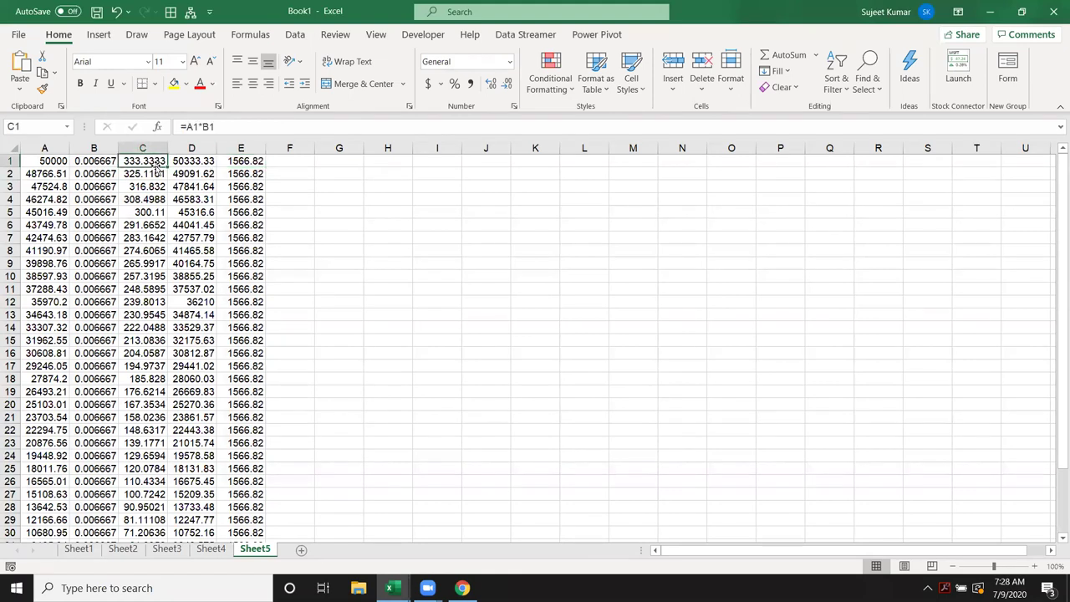
pyautogui.press('Down')
pyautogui.press('Down')
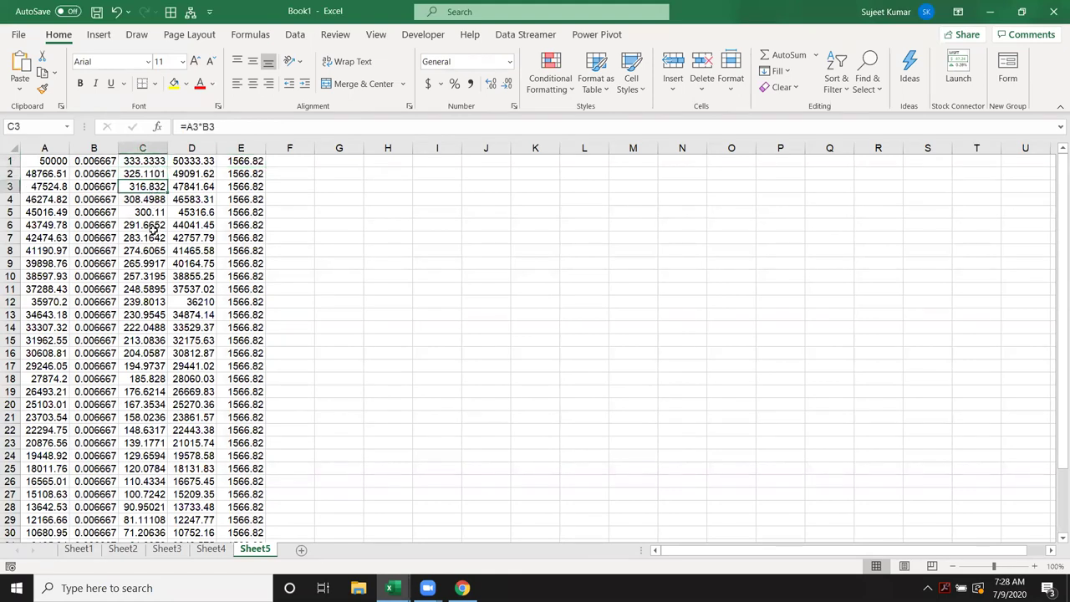
pyautogui.scroll(-5, 148, 406)
pyautogui.scroll(5, 148, 406)
pyautogui.click(398, 159)
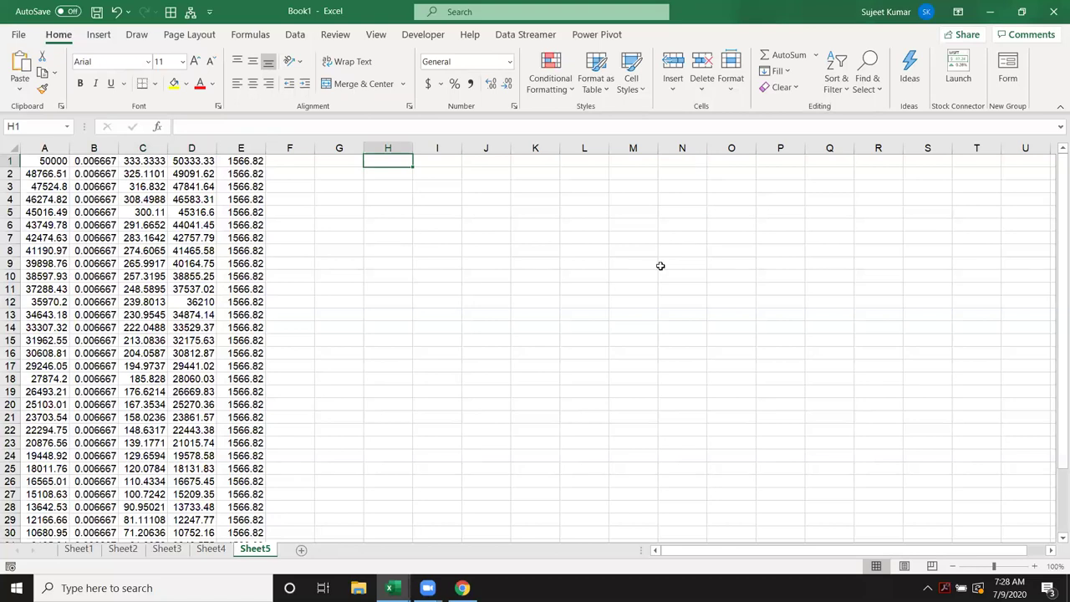
pyautogui.click(219, 550)
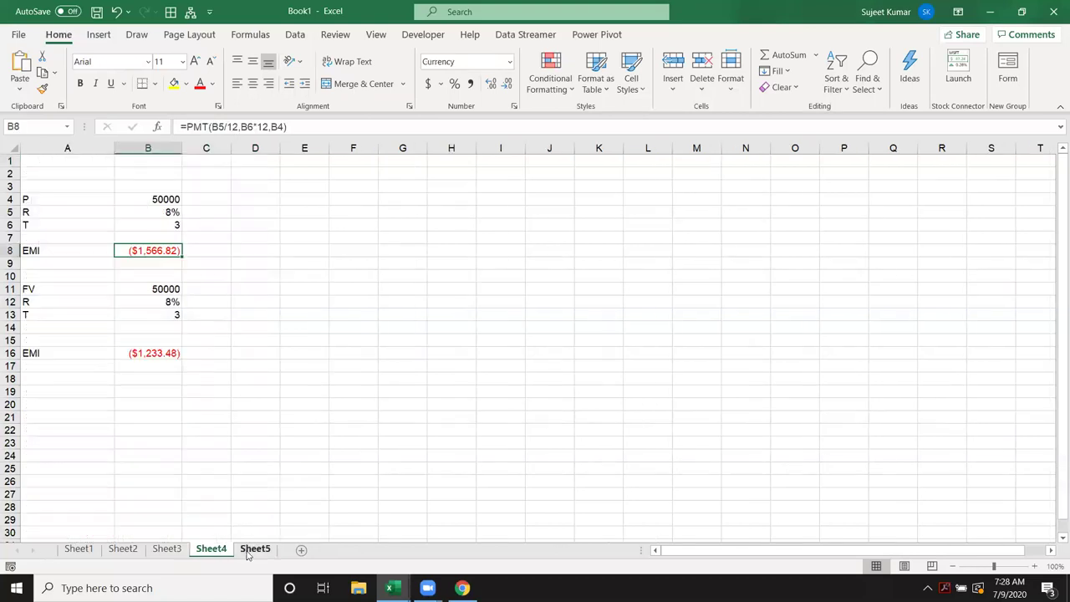
# Step: On Sheet5, enter 1233.48 in H1 and the monthly rate =8%/12 in I1
pyautogui.click(251, 552)
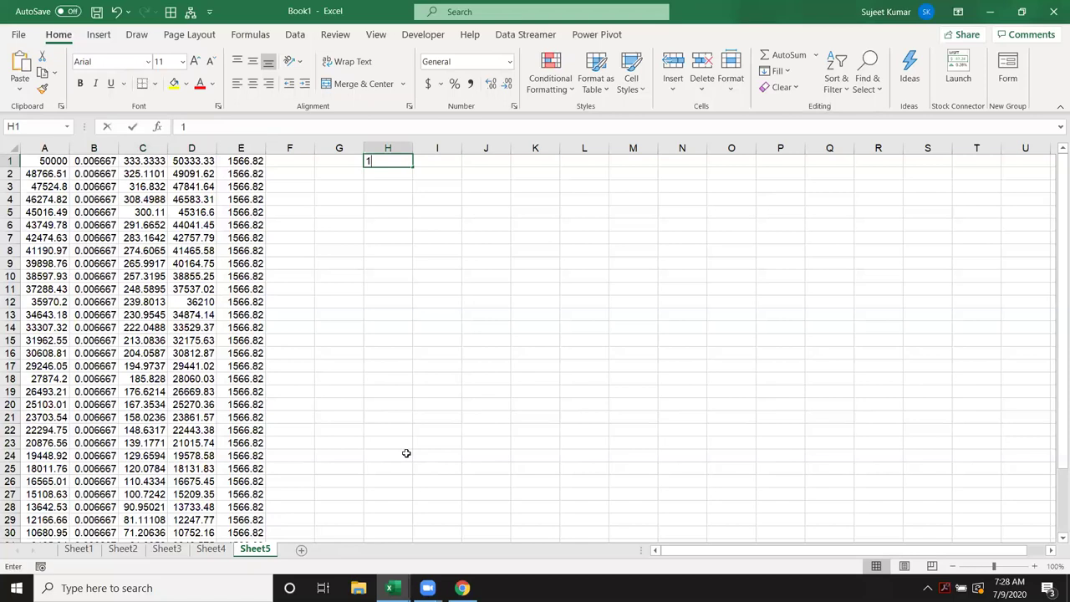
pyautogui.write('1233.48')
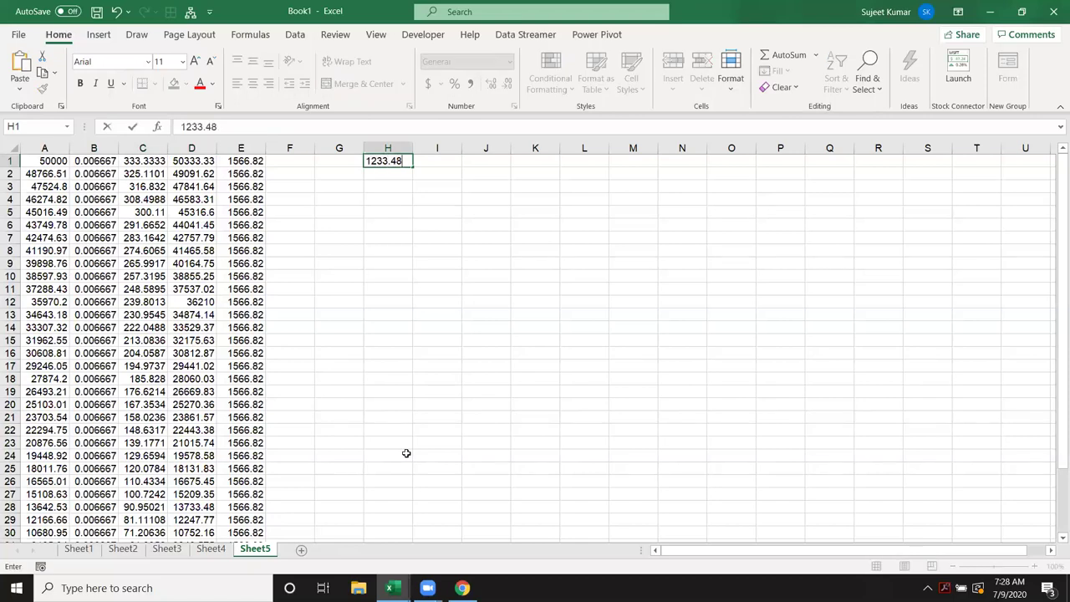
pyautogui.press('Return')
pyautogui.click(439, 166)
pyautogui.write('=8%/12')
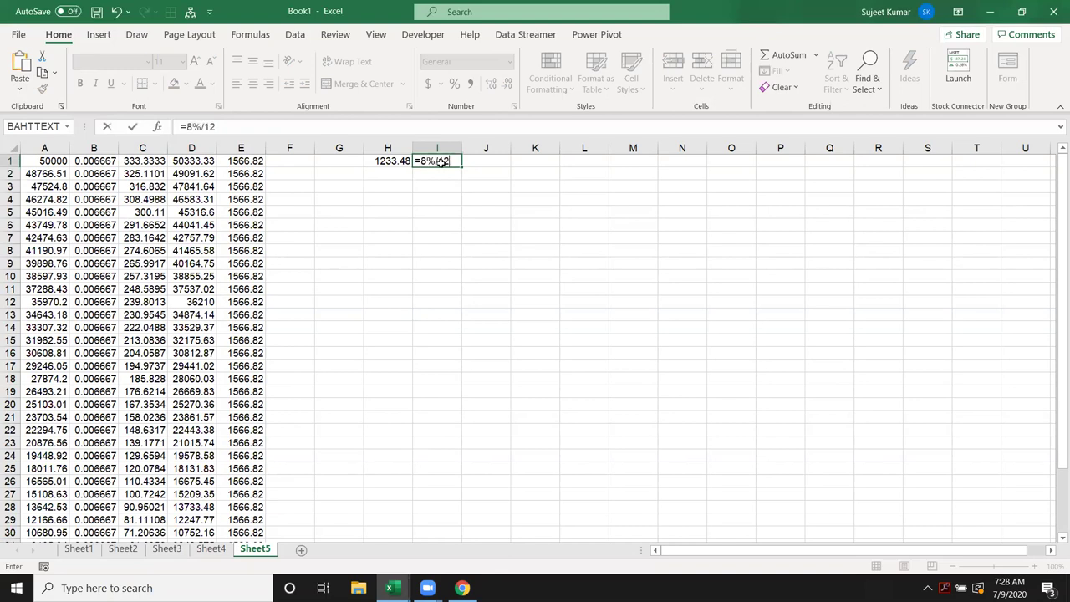
pyautogui.press('Tab')
# Step: Add the interest formula =H1*I1 in J1 and the total =H1+J1 in K1
pyautogui.write('=')
pyautogui.press('Left')
pyautogui.press('Left')
pyautogui.write('*')
pyautogui.press('Left')
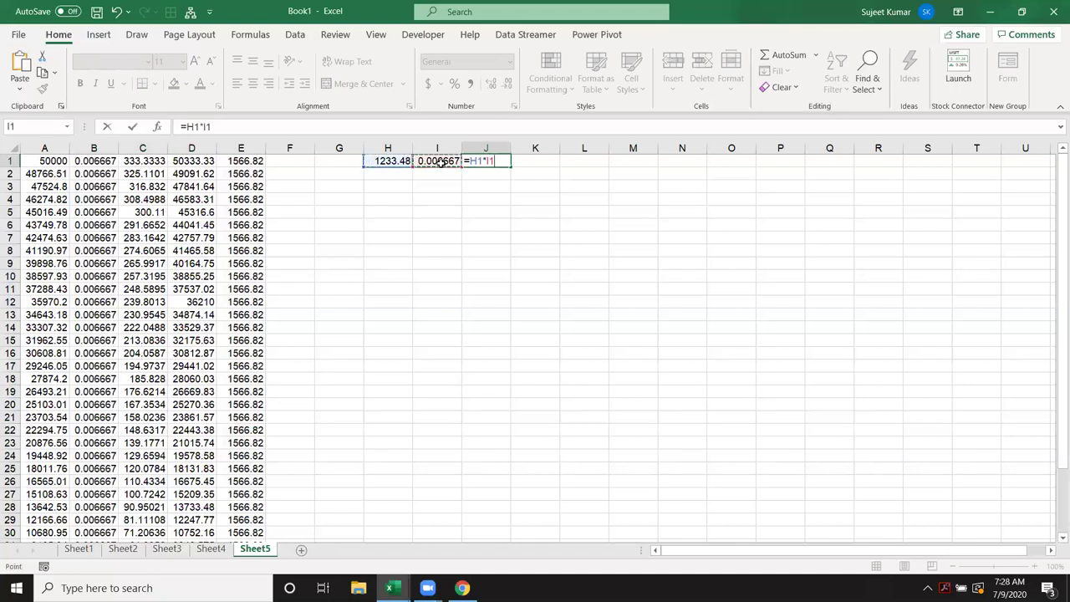
pyautogui.press('Return')
pyautogui.press('Up')
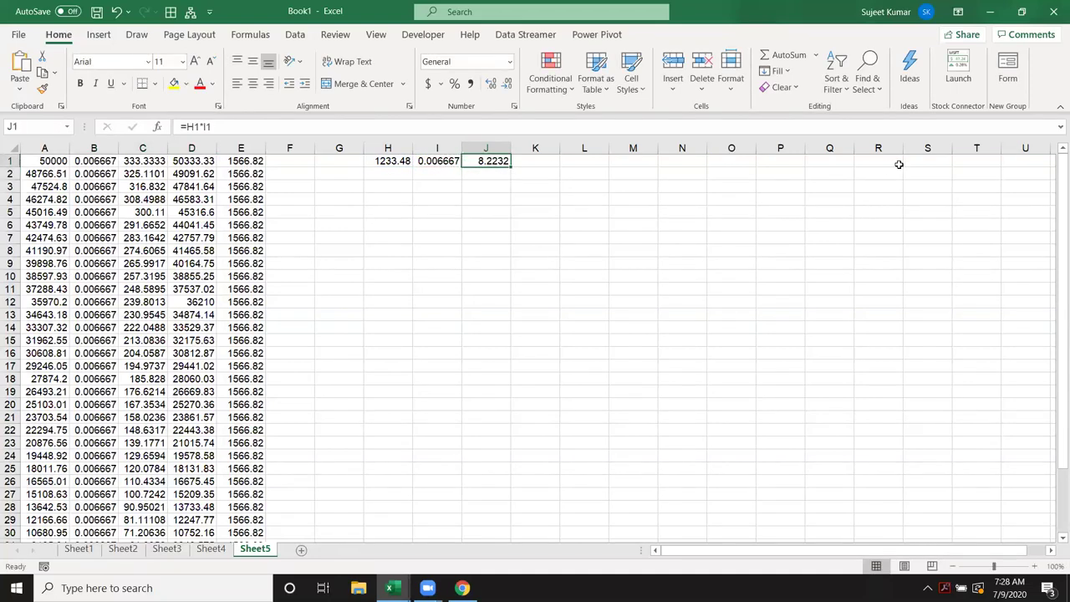
pyautogui.press('Right')
pyautogui.write('=')
pyautogui.press('Left')
pyautogui.press('Left')
pyautogui.press('Left')
pyautogui.write('+')
pyautogui.press('Left')
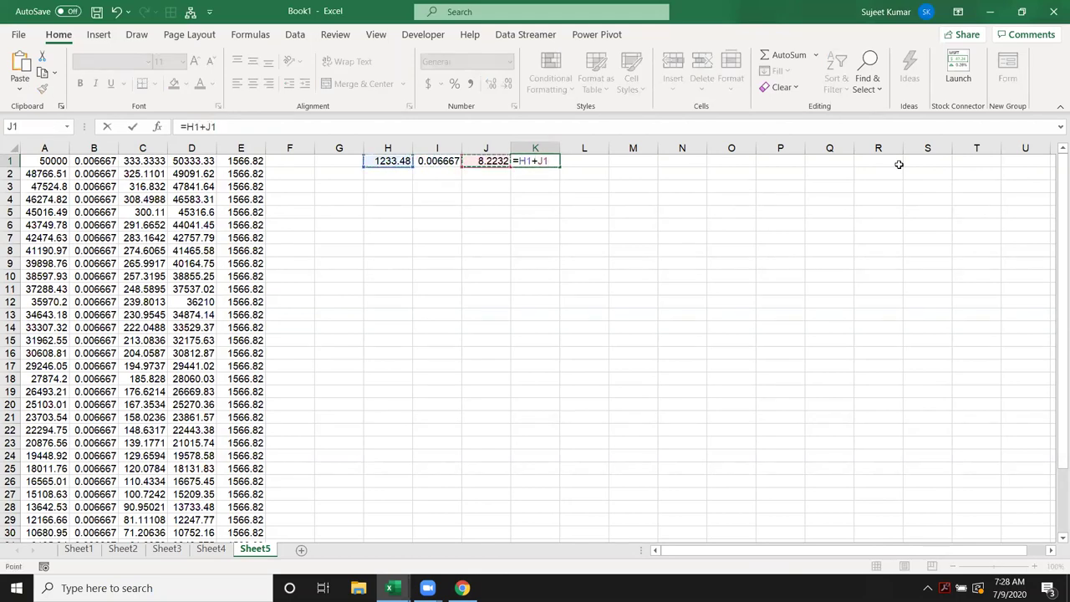
pyautogui.press('Return')
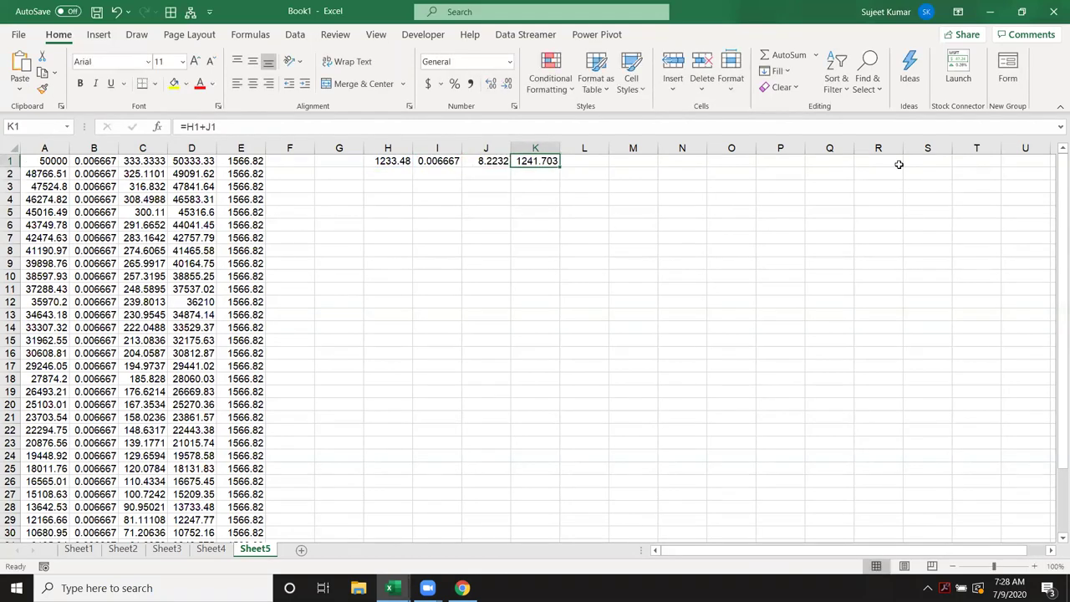
# Step: Enter =1233.48+K1 in H2 to carry the running total into row 2
pyautogui.press('Down')
pyautogui.press('Left')
pyautogui.press('Left')
pyautogui.press('Left')
pyautogui.press('Left')
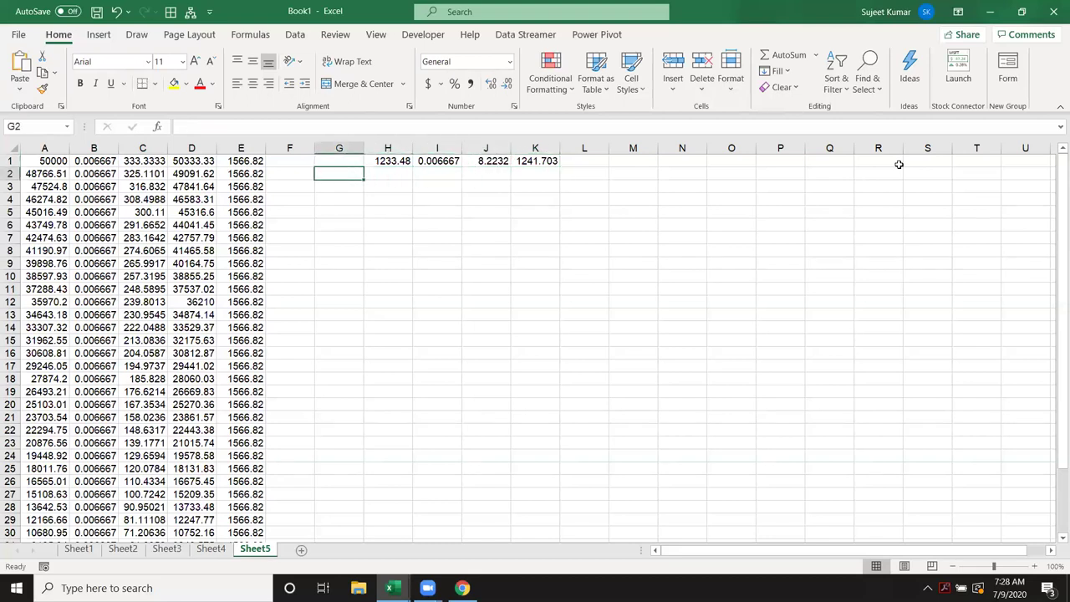
pyautogui.press('Right')
pyautogui.press('Right')
pyautogui.press('Right')
pyautogui.press('Right')
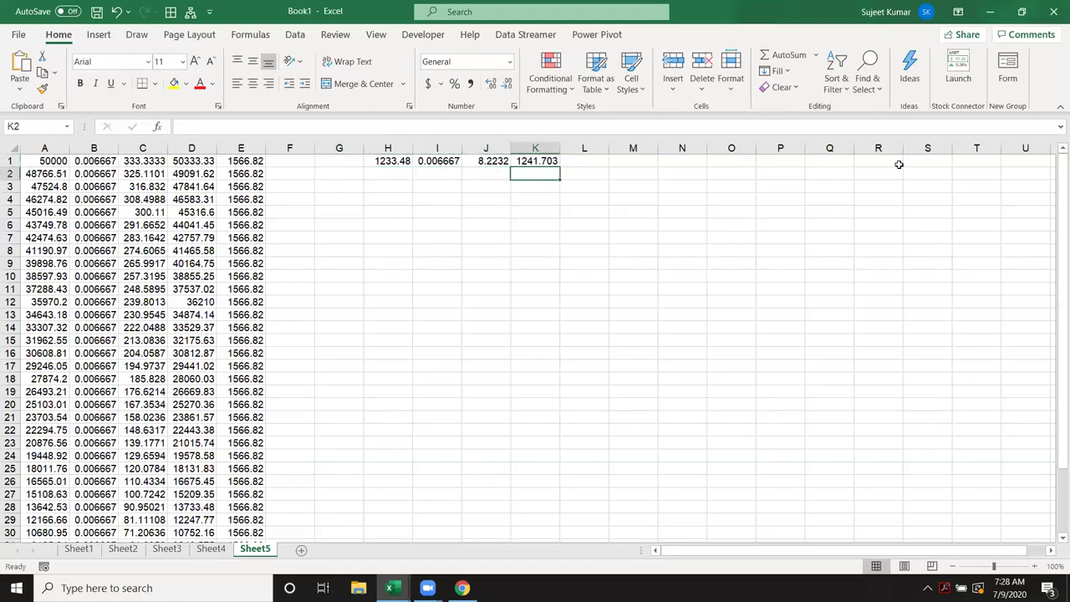
pyautogui.press('Right')
pyautogui.press('Left')
pyautogui.press('Left')
pyautogui.press('Left')
pyautogui.press('Left')
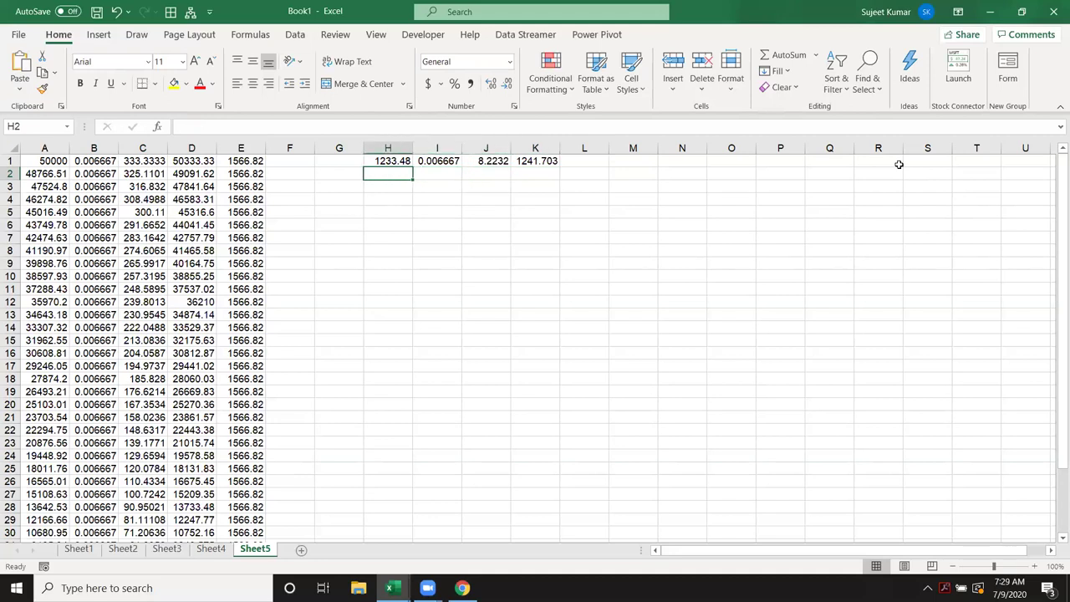
pyautogui.write('=')
pyautogui.press('Up')
pyautogui.write('+')
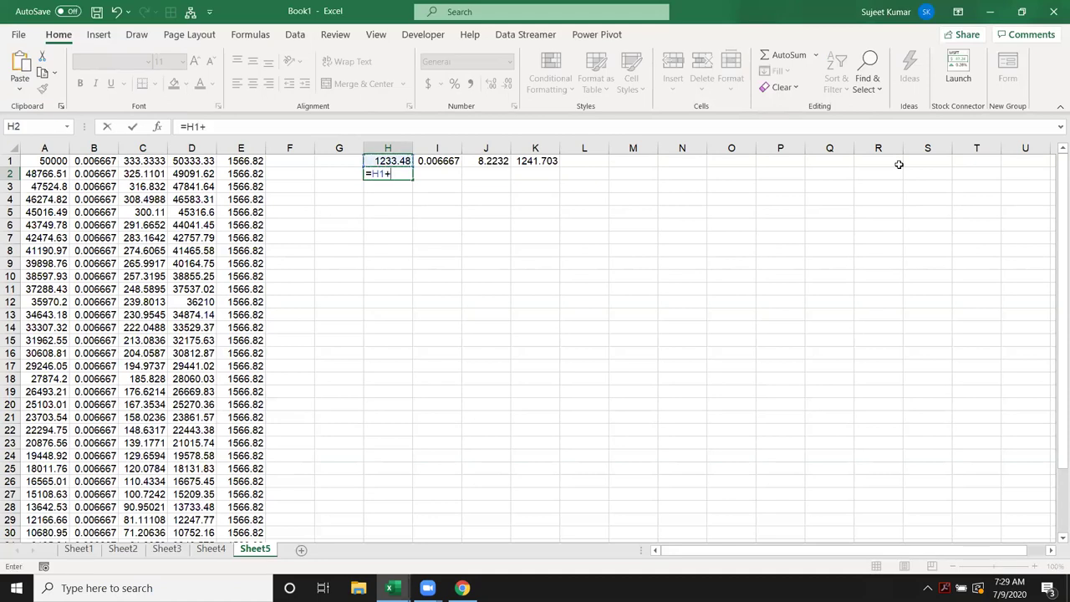
pyautogui.press('Right')
pyautogui.press('Right')
pyautogui.press('Escape')
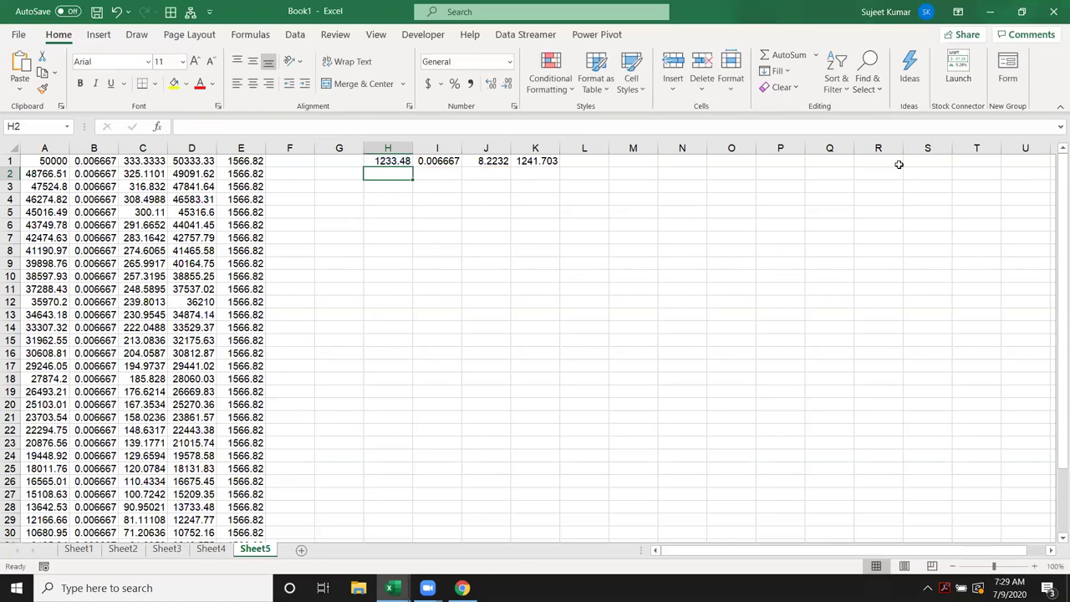
pyautogui.write('=1233.48+')
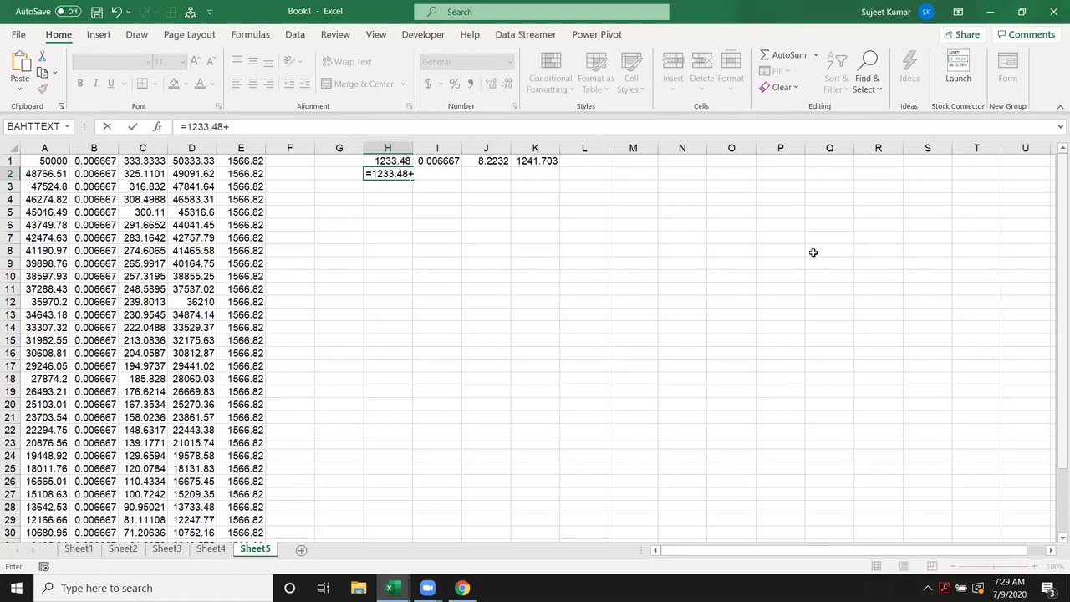
pyautogui.click(526, 163)
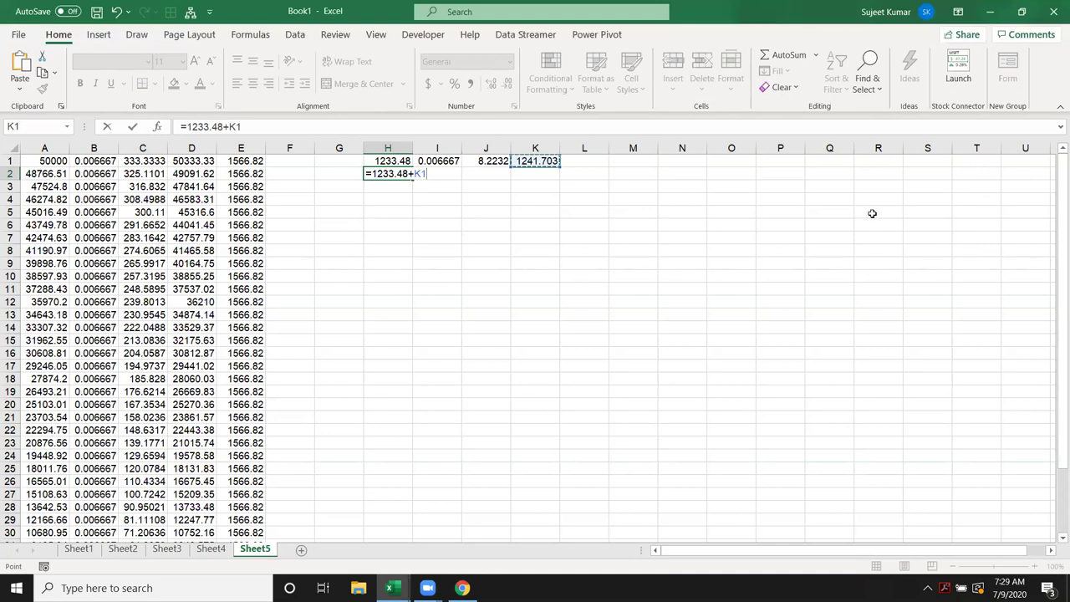
pyautogui.hotkey('ctrl', 'Return')
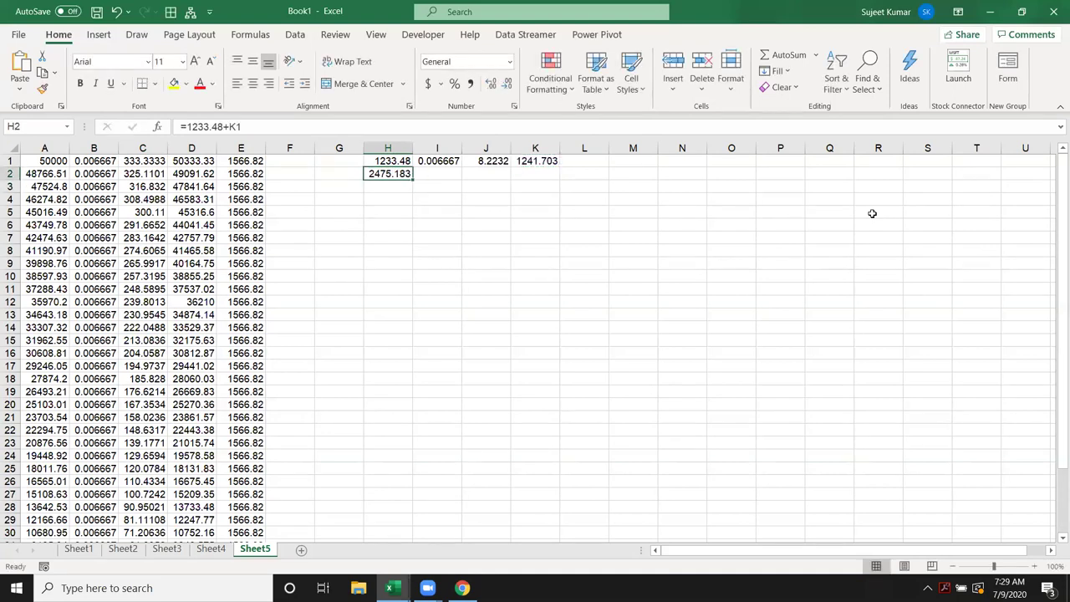
# Step: Copy row 1's formulas into I2:K2, then fill H2:K2 down through row 36
pyautogui.press('Right')
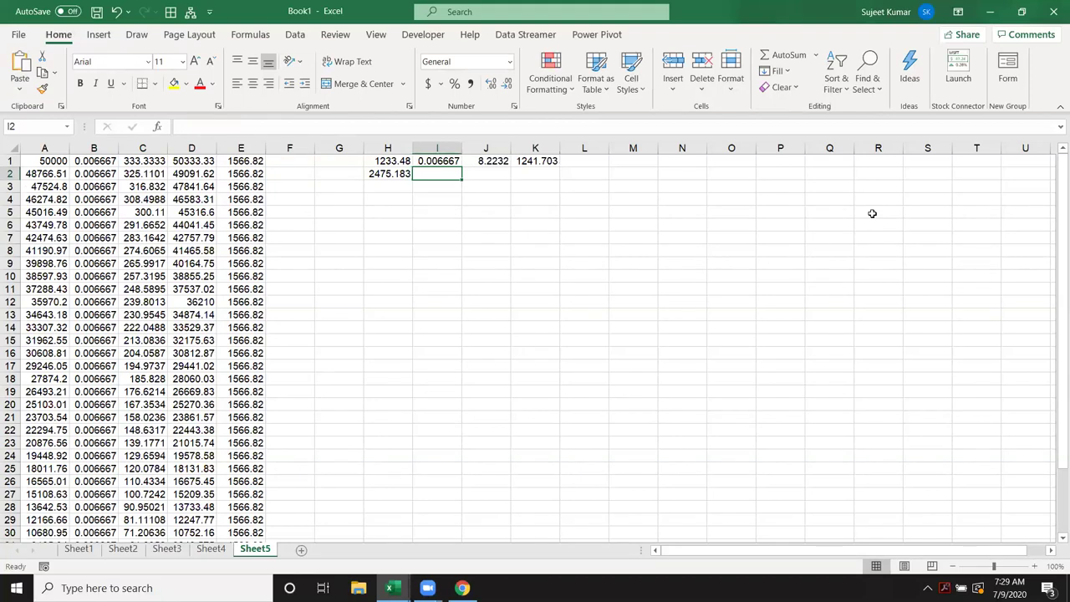
pyautogui.hotkey('shift', 'Right')
pyautogui.hotkey('shift', 'Right')
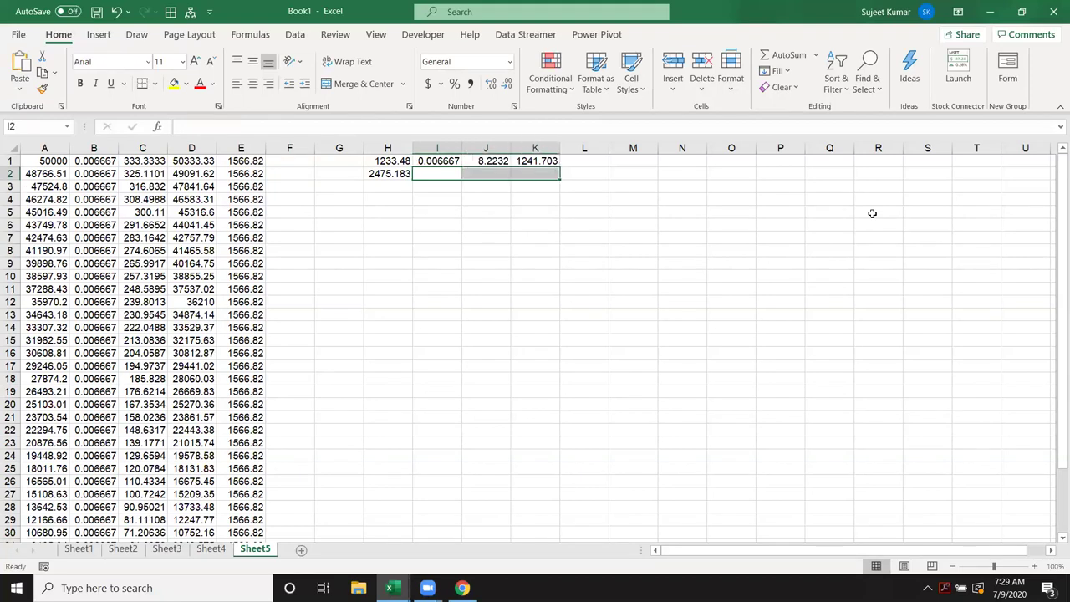
pyautogui.hotkey('ctrl', 'd')
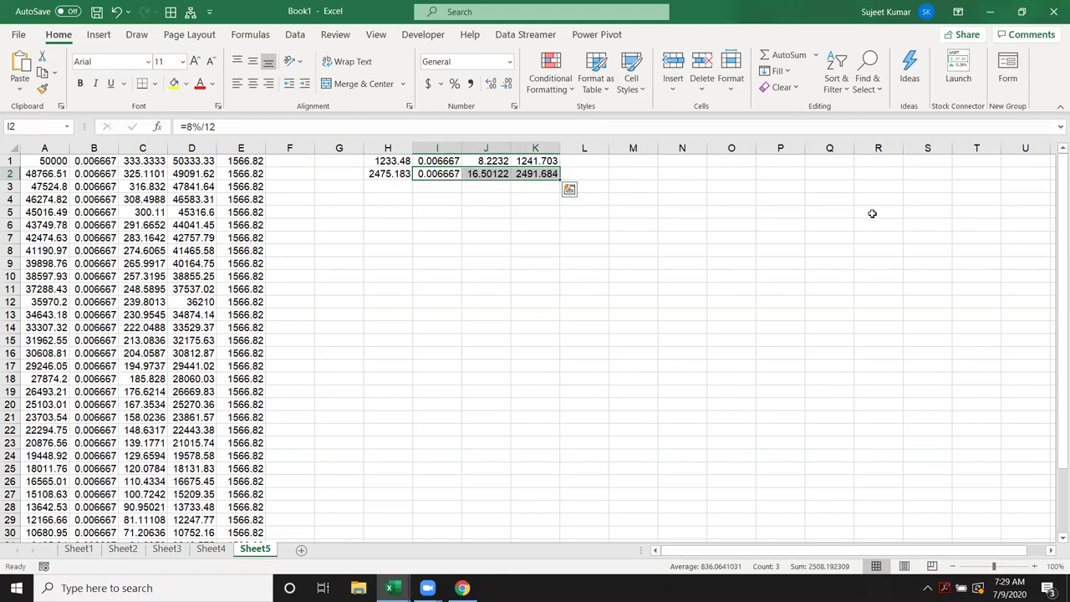
pyautogui.press('Right')
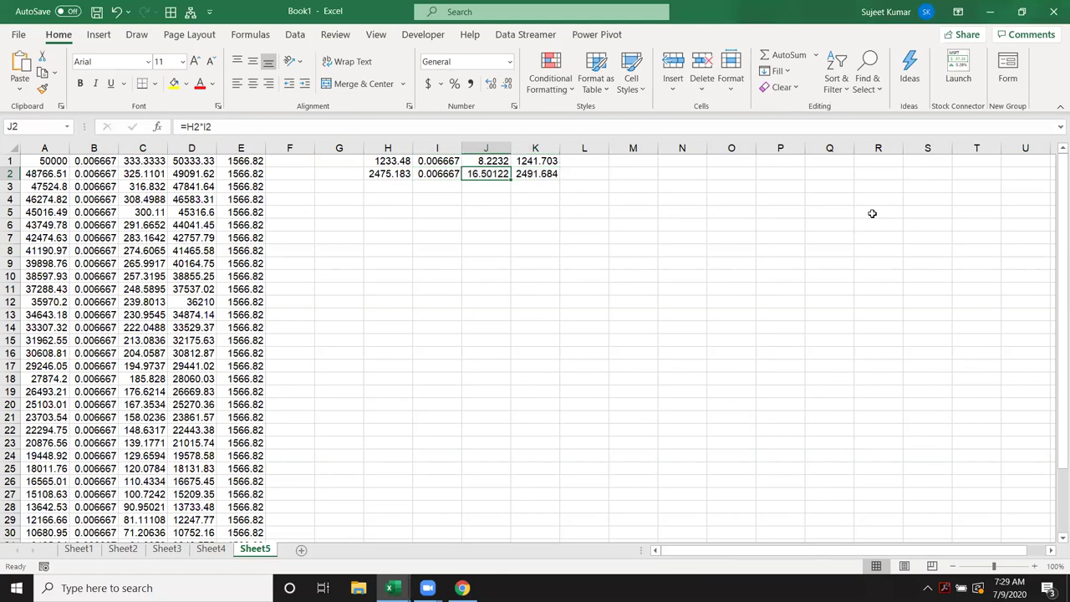
pyautogui.press('Right')
pyautogui.hotkey('shift', 'Left')
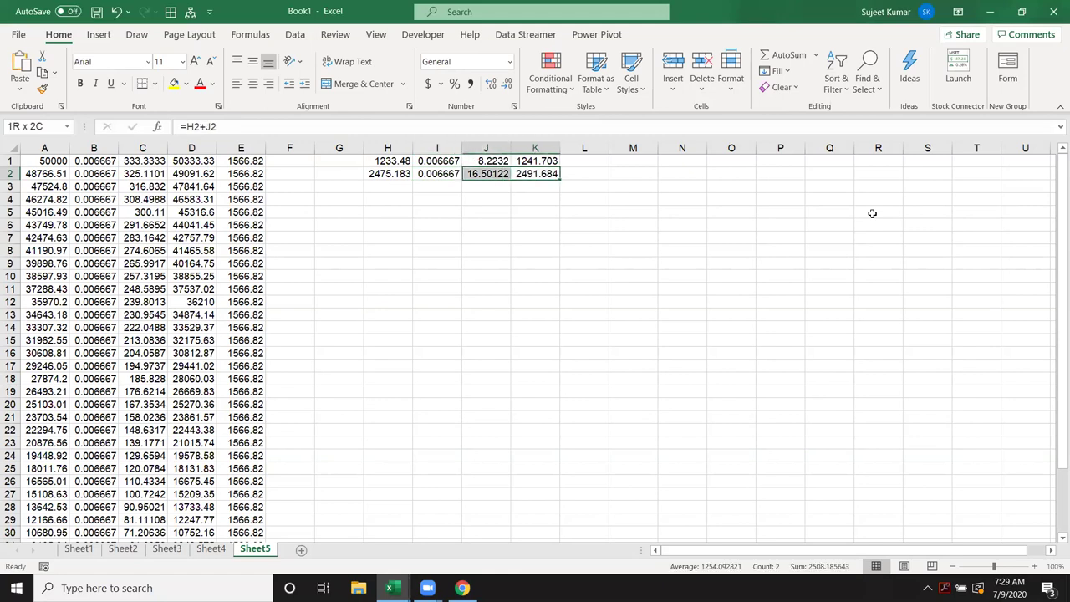
pyautogui.hotkey('shift', 'Left')
pyautogui.hotkey('shift', 'Left')
pyautogui.hotkey('shift', 'Down')
pyautogui.hotkey('shift', 'Down')
pyautogui.hotkey('shift', 'Down')
pyautogui.hotkey('shift', 'Down')
pyautogui.hotkey('shift', 'Down')
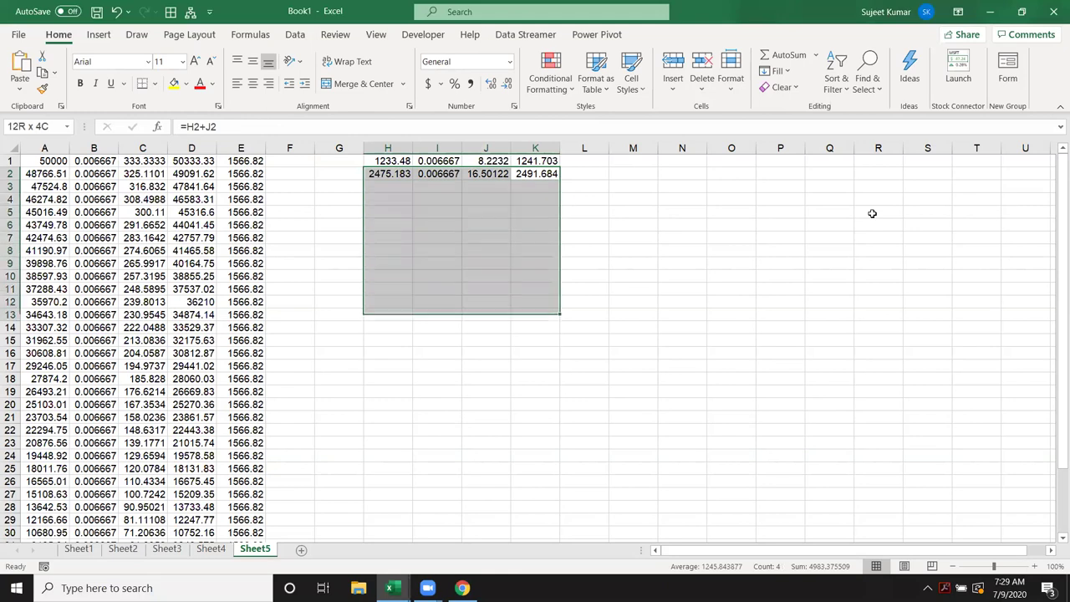
pyautogui.hotkey('shift', 'Down')
pyautogui.hotkey('shift', 'Down')
pyautogui.hotkey('shift', 'Down')
pyautogui.hotkey('shift', 'Down')
pyautogui.hotkey('shift', 'Down')
pyautogui.hotkey('shift', 'Down')
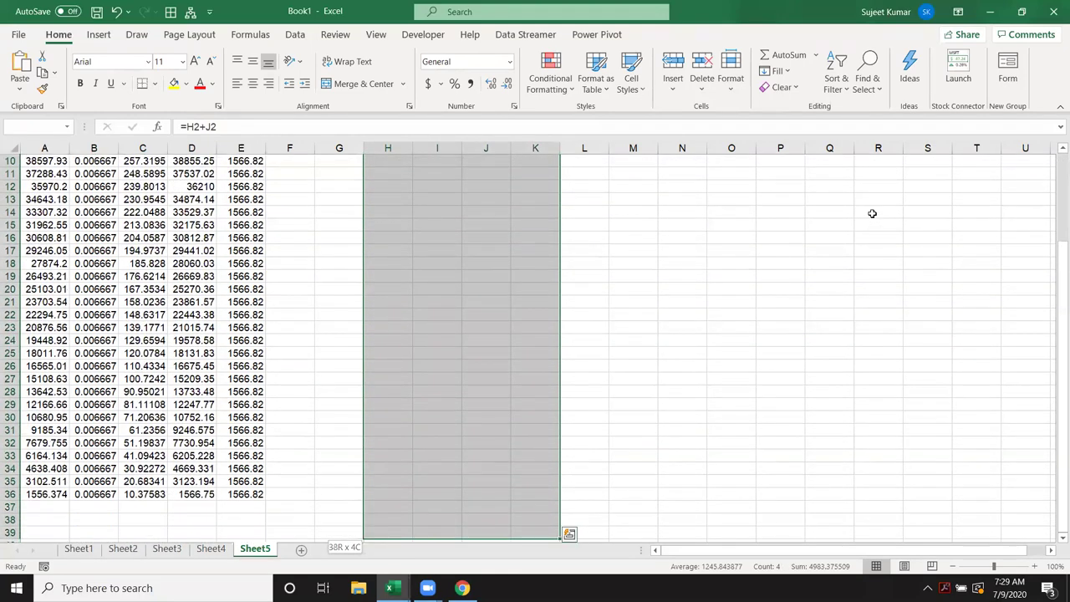
pyautogui.hotkey('ctrl', 'd')
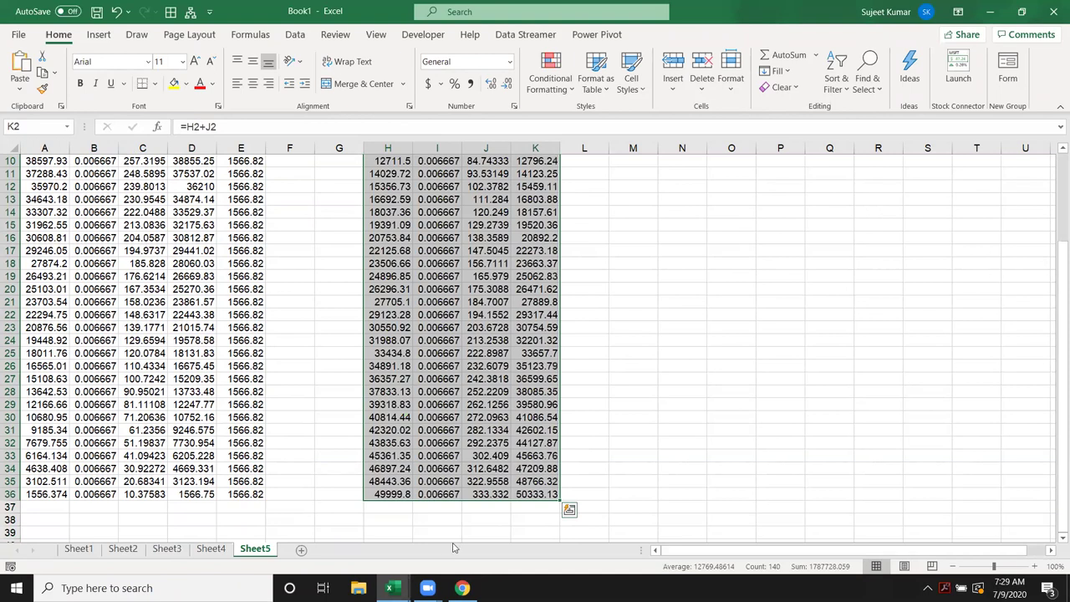
# Step: Delete the surplus values in I36:K36 of the schedule
pyautogui.click(423, 516)
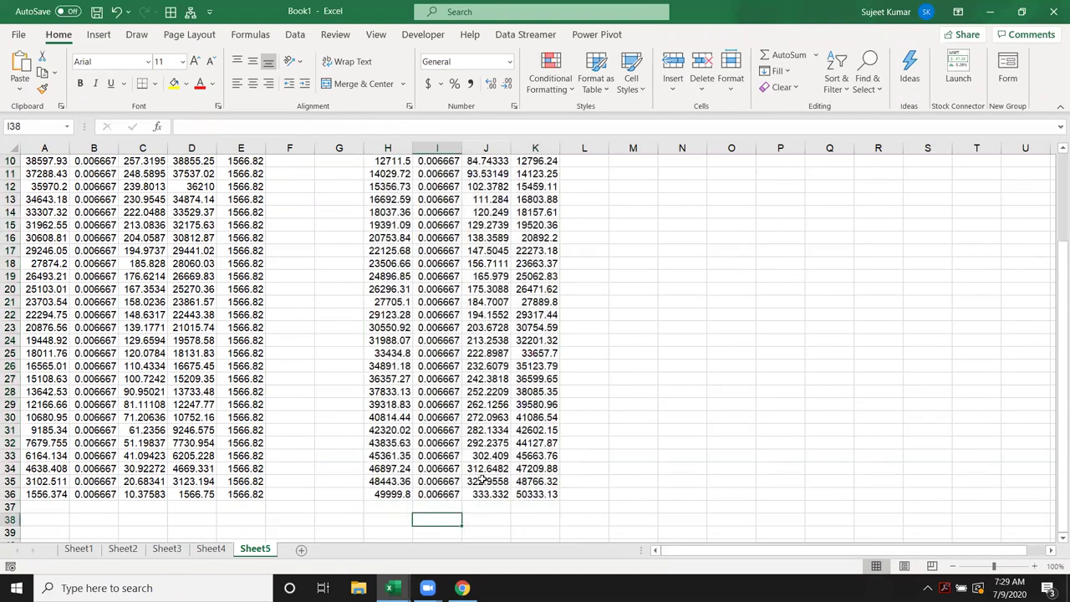
pyautogui.click(393, 498)
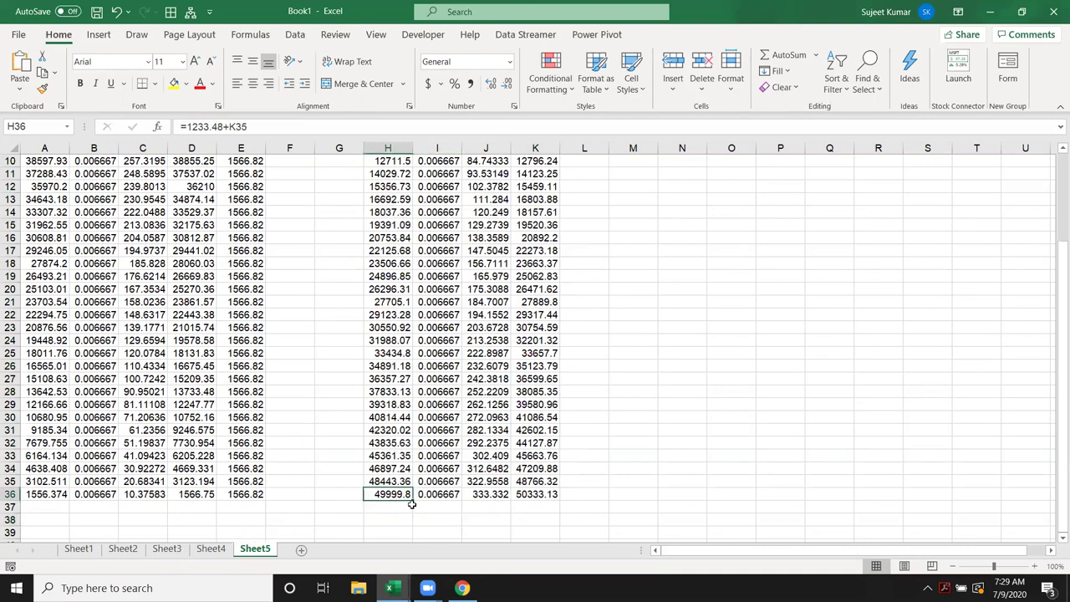
pyautogui.click(452, 496)
pyautogui.moveTo(456, 495); pyautogui.dragTo(516, 501)
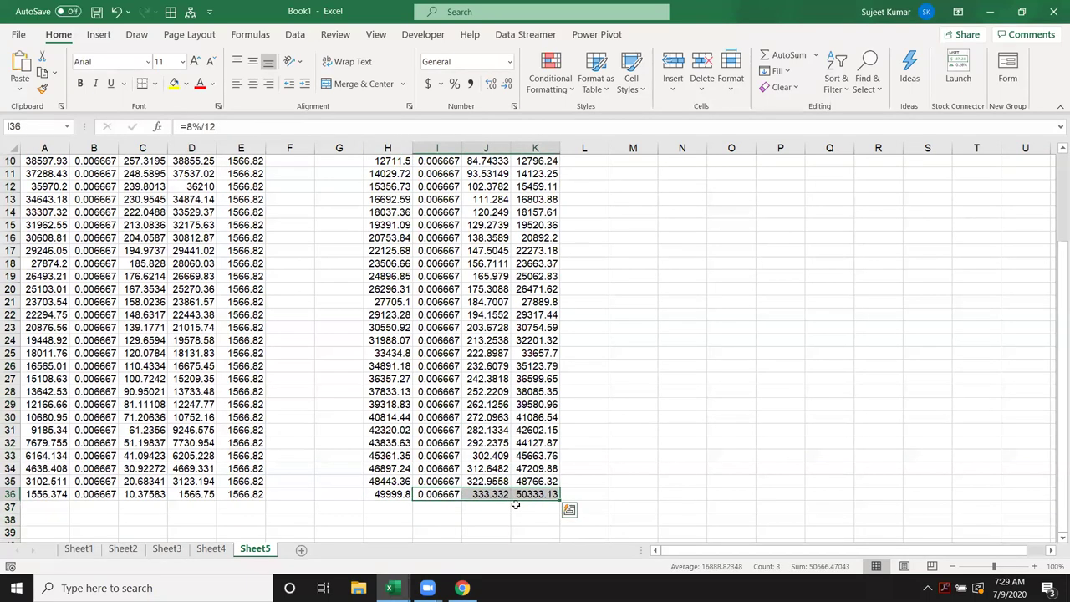
pyautogui.press('Delete')
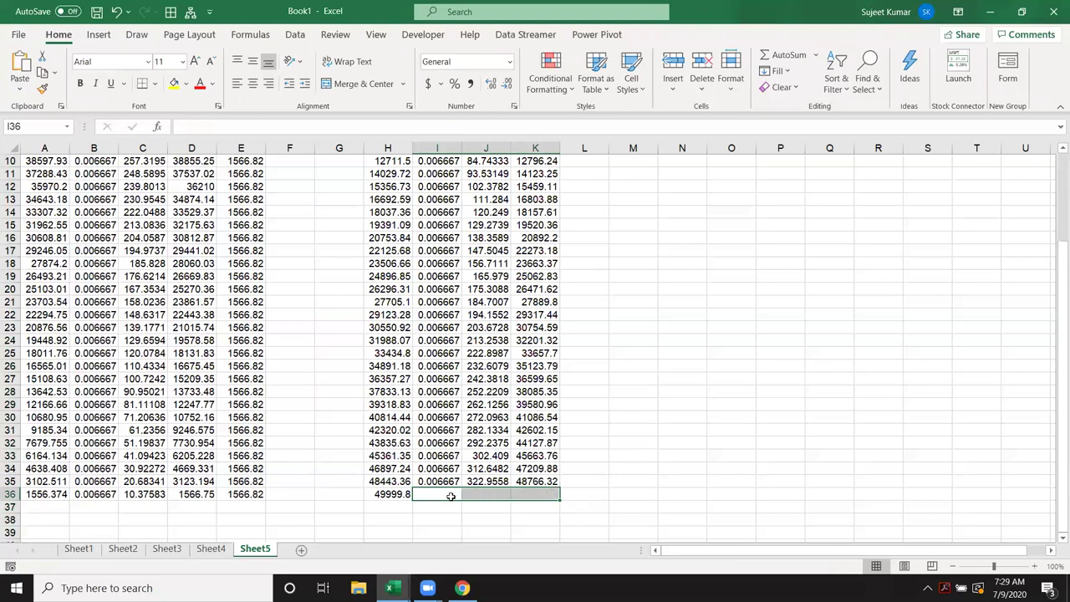
# Step: Recheck the H-column and J1 formulas, then return to Sheet4
pyautogui.click(409, 494)
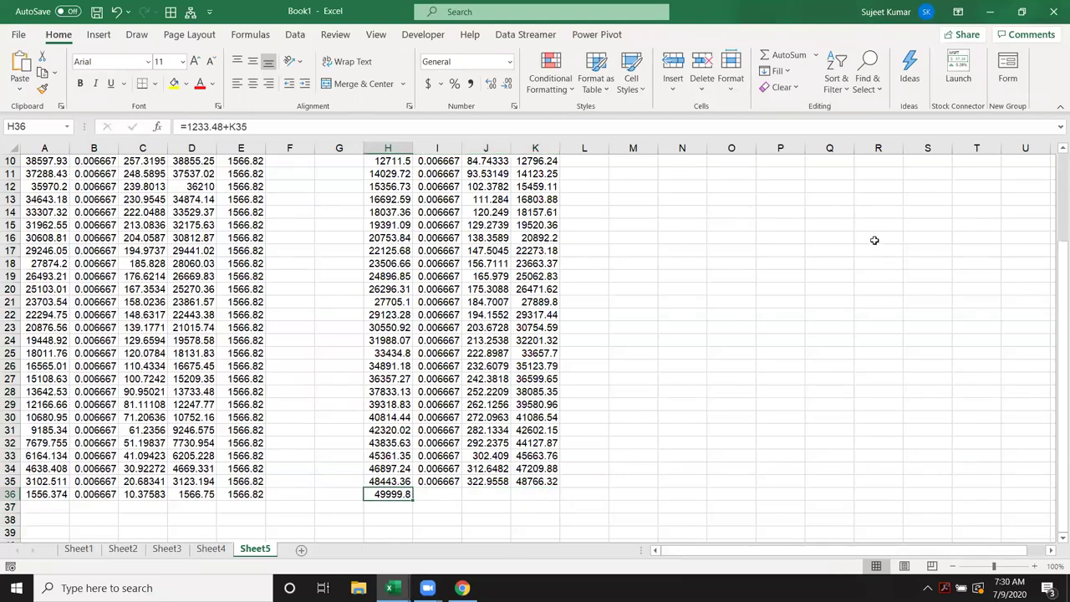
pyautogui.scroll(3, 809, 267)
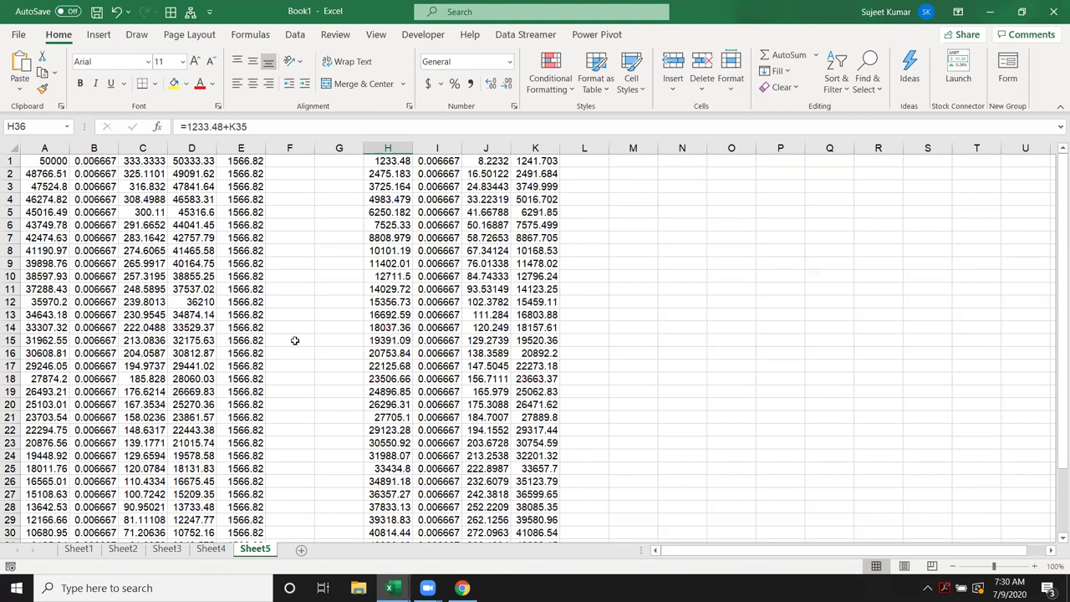
pyautogui.moveTo(389, 159); pyautogui.dragTo(531, 281)
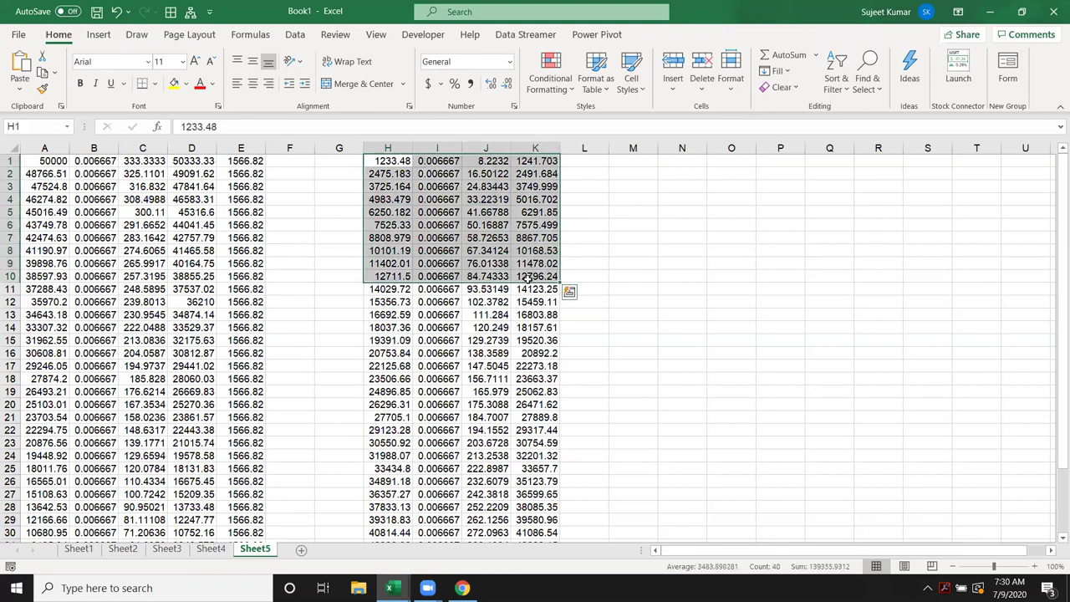
pyautogui.click(394, 174)
pyautogui.click(471, 160)
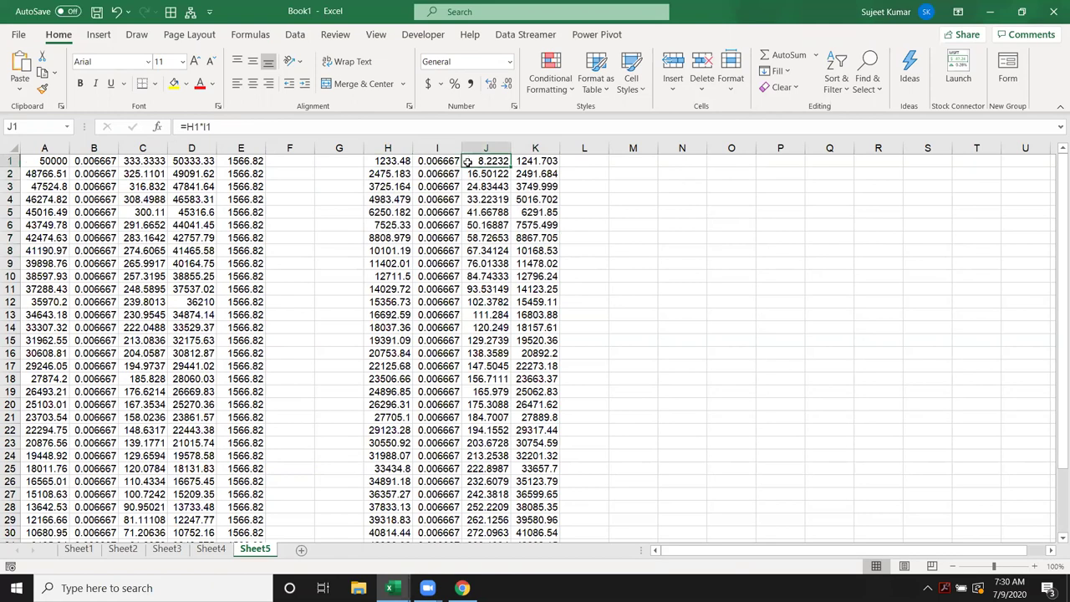
pyautogui.click(391, 178)
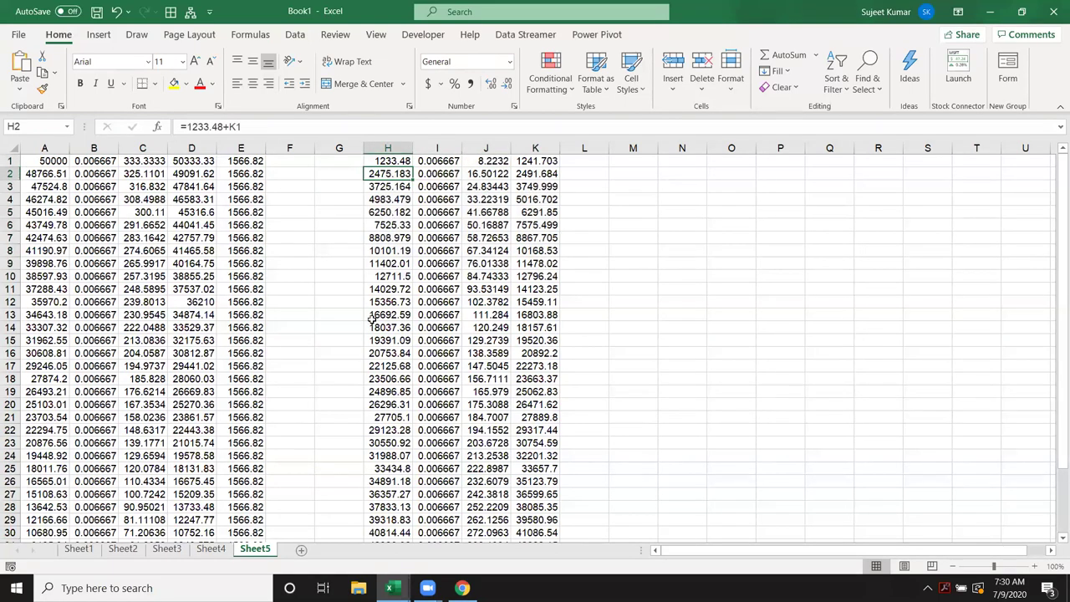
pyautogui.click(214, 552)
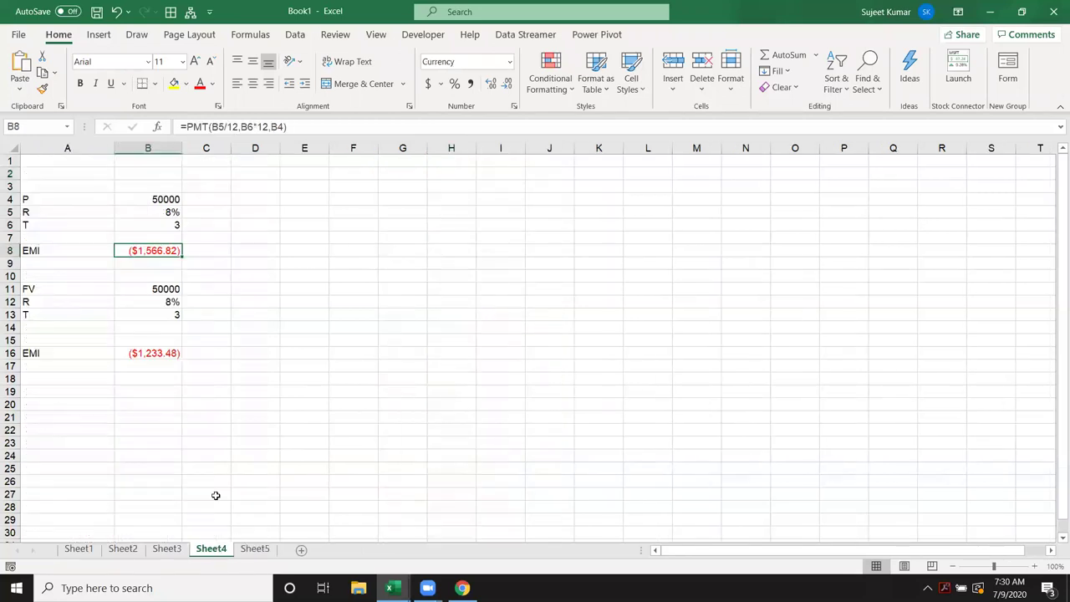
# Step: Start an =FV( function in C8, next to the loan EMI of ($1,566.82)
pyautogui.moveTo(211, 248); pyautogui.dragTo(211, 243)
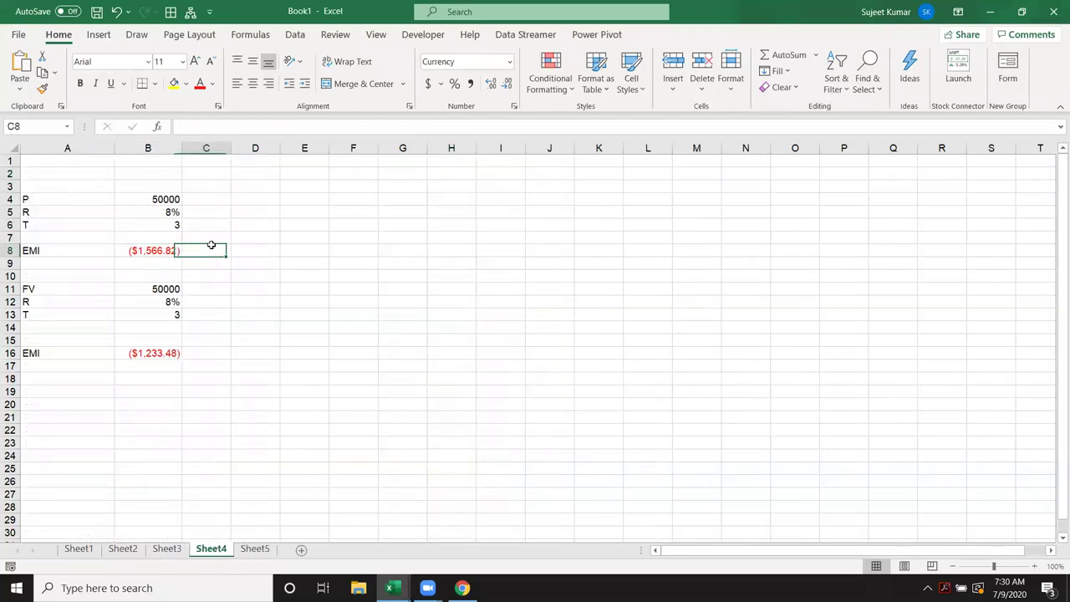
pyautogui.click(211, 246)
pyautogui.press('Down')
pyautogui.press('Down')
pyautogui.press('Down')
pyautogui.press('Down')
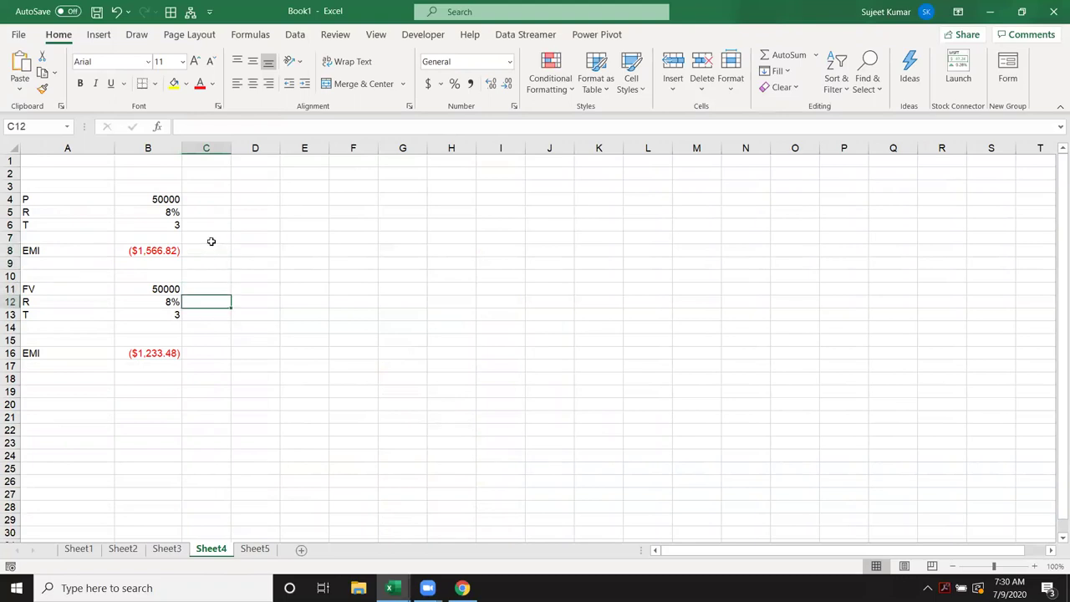
pyautogui.click(138, 358)
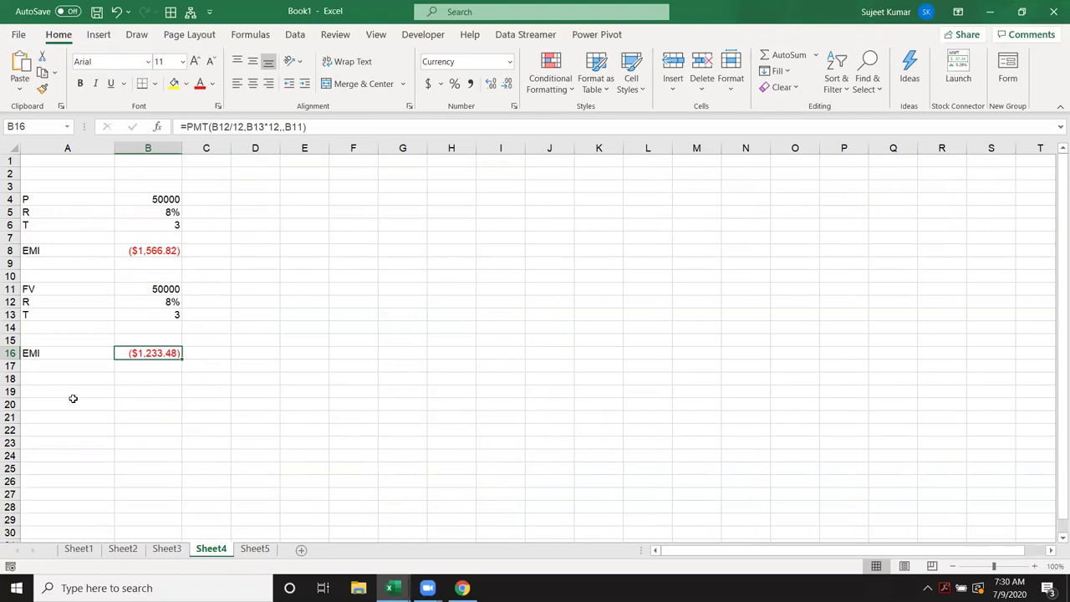
pyautogui.click(55, 401)
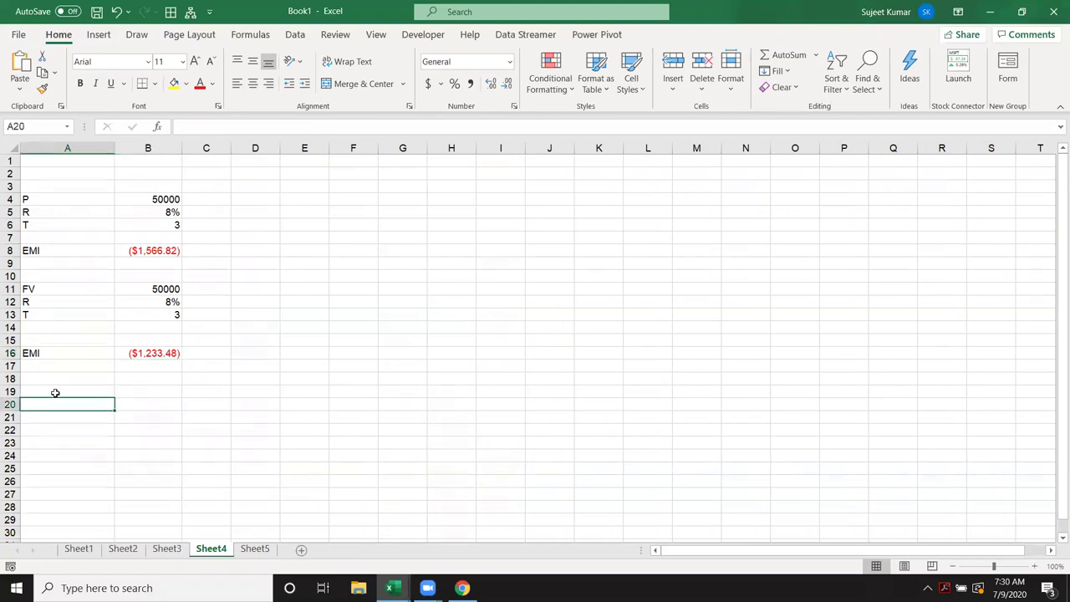
pyautogui.write('FV')
pyautogui.press('Escape')
pyautogui.moveTo(151, 251); pyautogui.dragTo(10, 251)
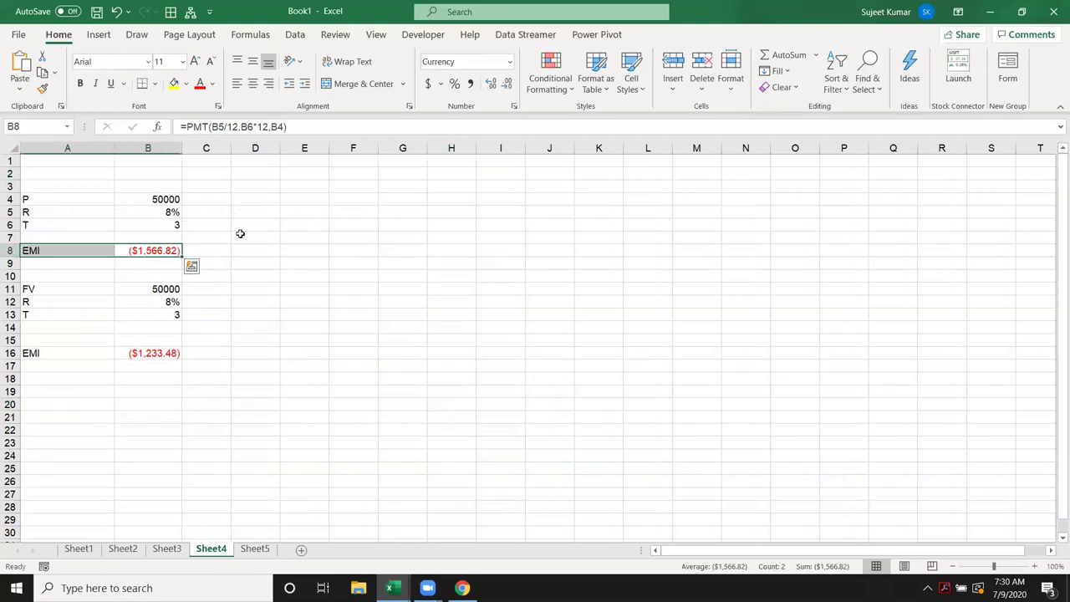
pyautogui.click(221, 251)
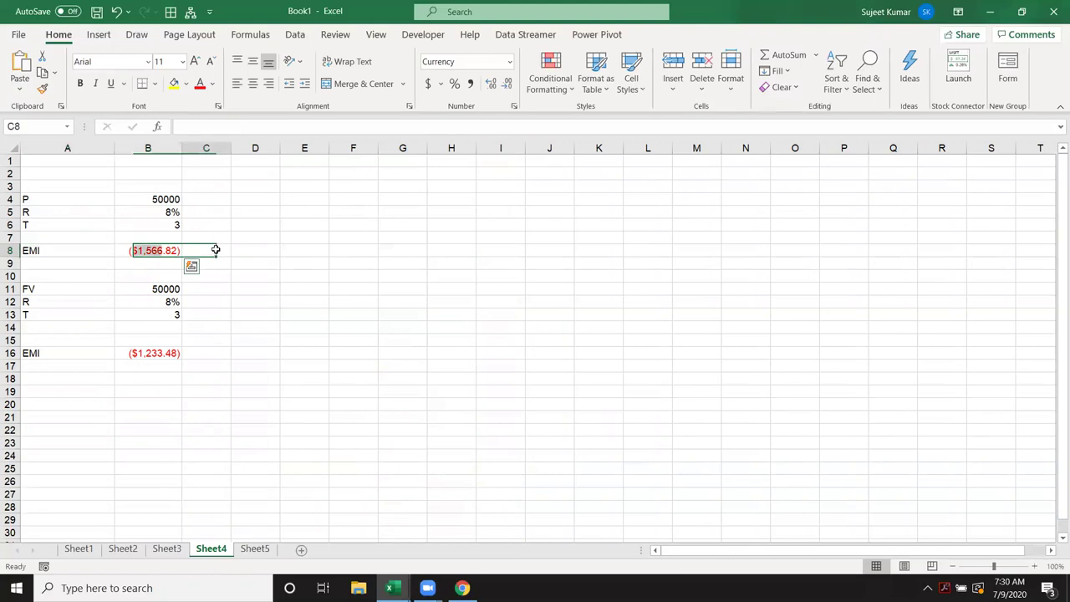
pyautogui.write('=')
pyautogui.write('pv')
pyautogui.press('BackSpace')
pyautogui.press('BackSpace')
pyautogui.write('v')
pyautogui.press('Tab')
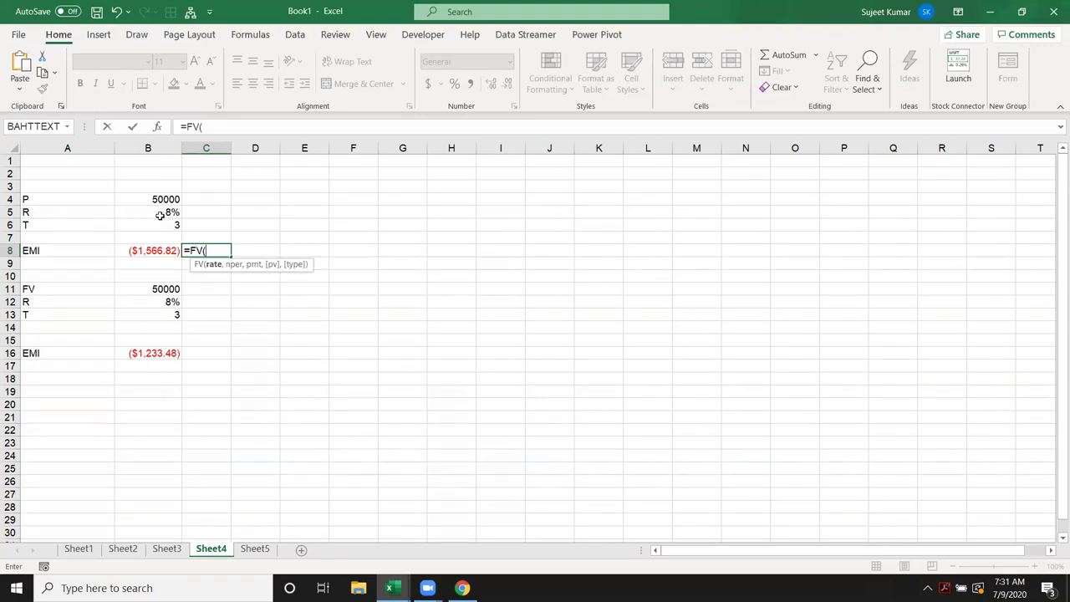
# Step: Complete C8's formula as =FV(B5/12,B6*12,,B4)
pyautogui.click(157, 212)
pyautogui.write('/12,')
pyautogui.click(163, 222)
pyautogui.write('*12,')
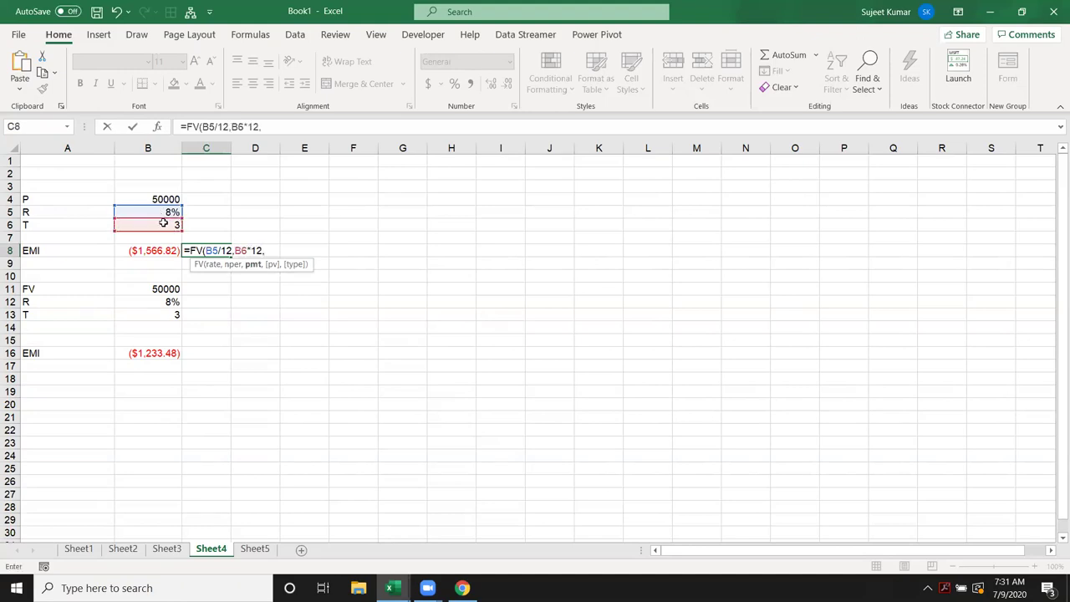
pyautogui.write(',')
pyautogui.click(164, 198)
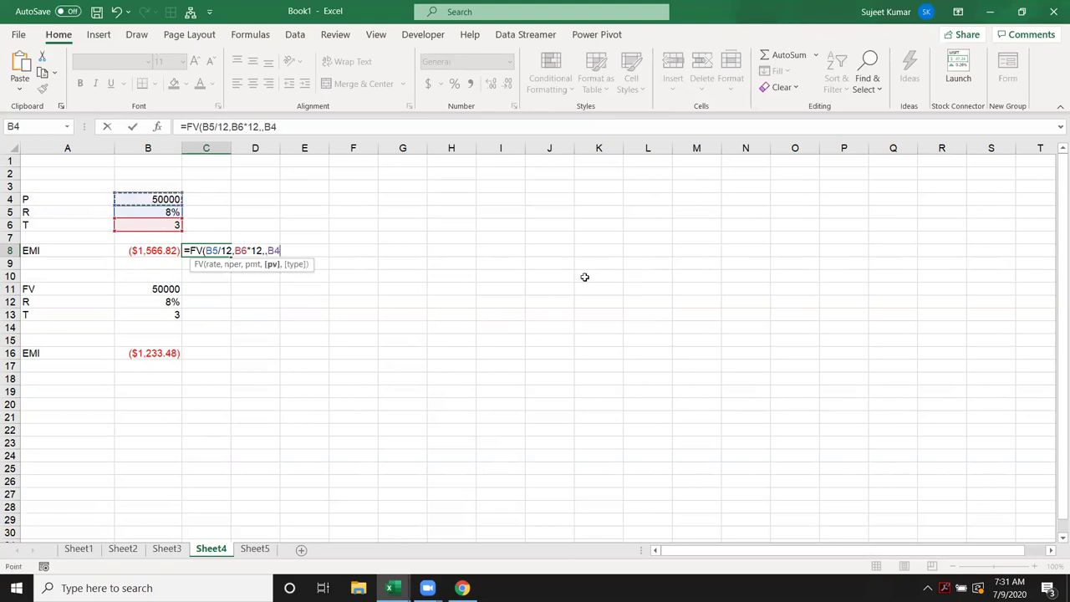
pyautogui.press('Return')
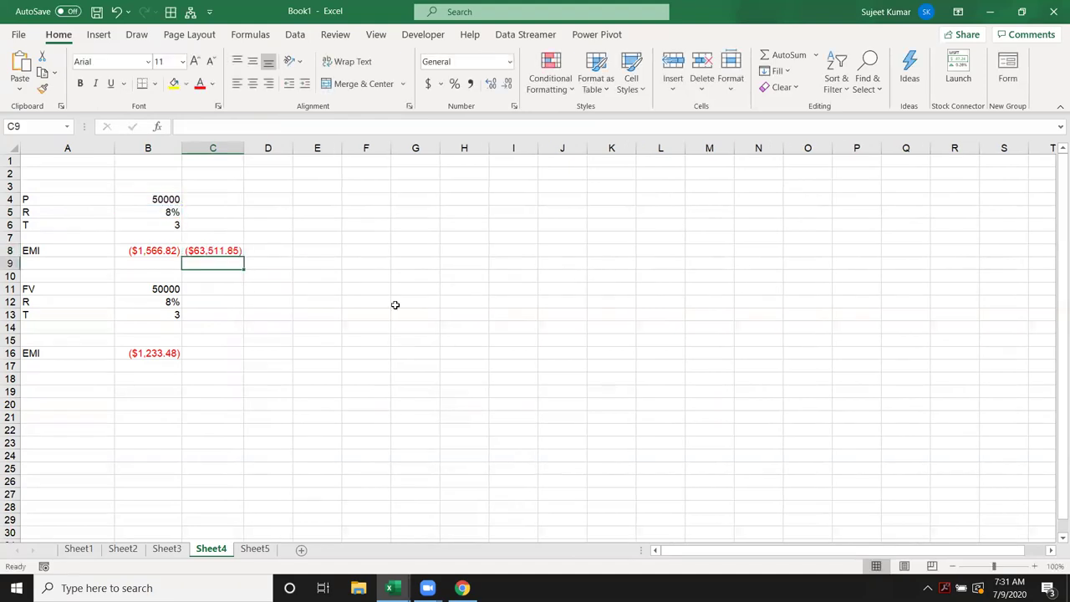
# Step: Check the unchanged FV formula returning ($63,511.85) and open its Function Arguments
pyautogui.click(216, 250)
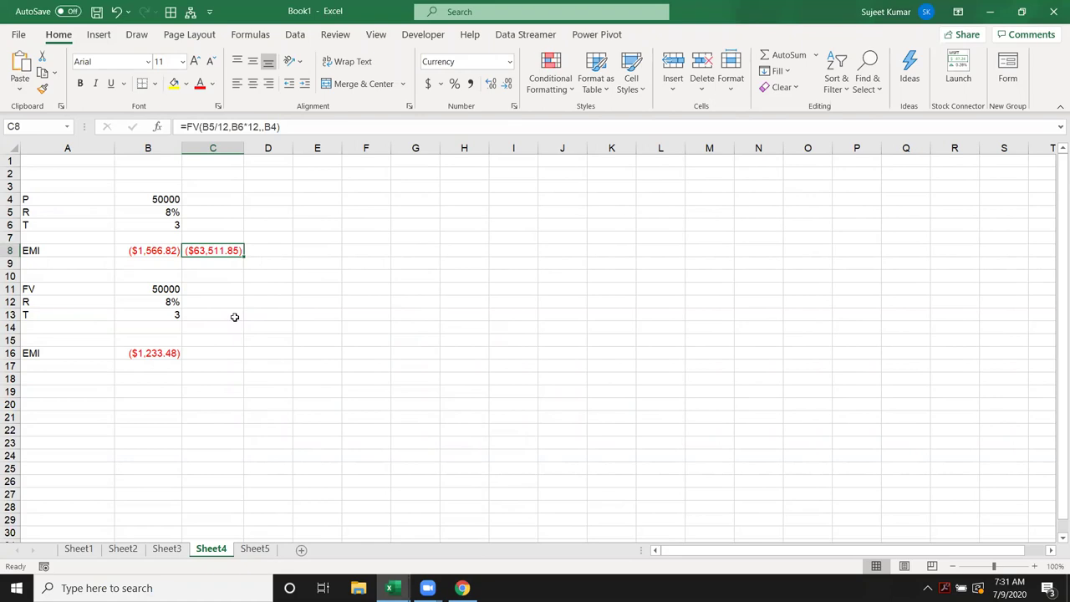
pyautogui.doubleClick(214, 251)
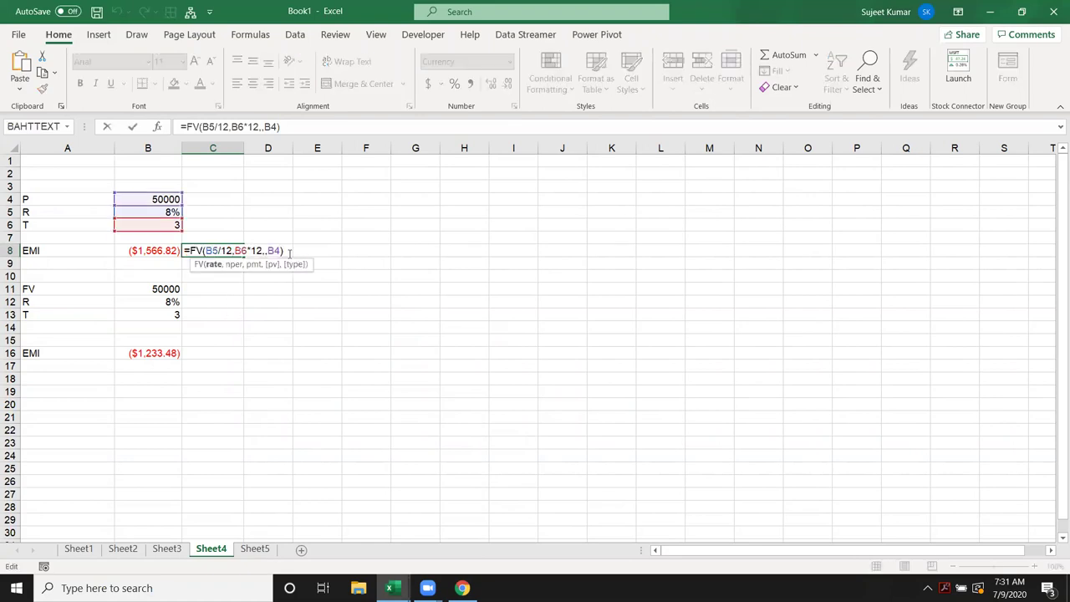
pyautogui.click(283, 250)
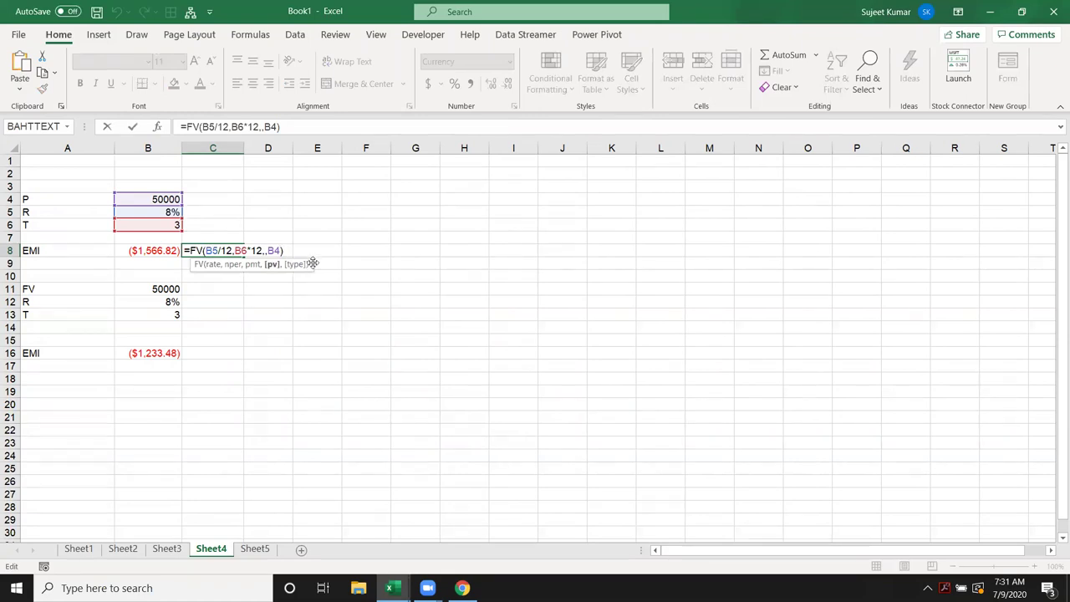
pyautogui.press('Escape')
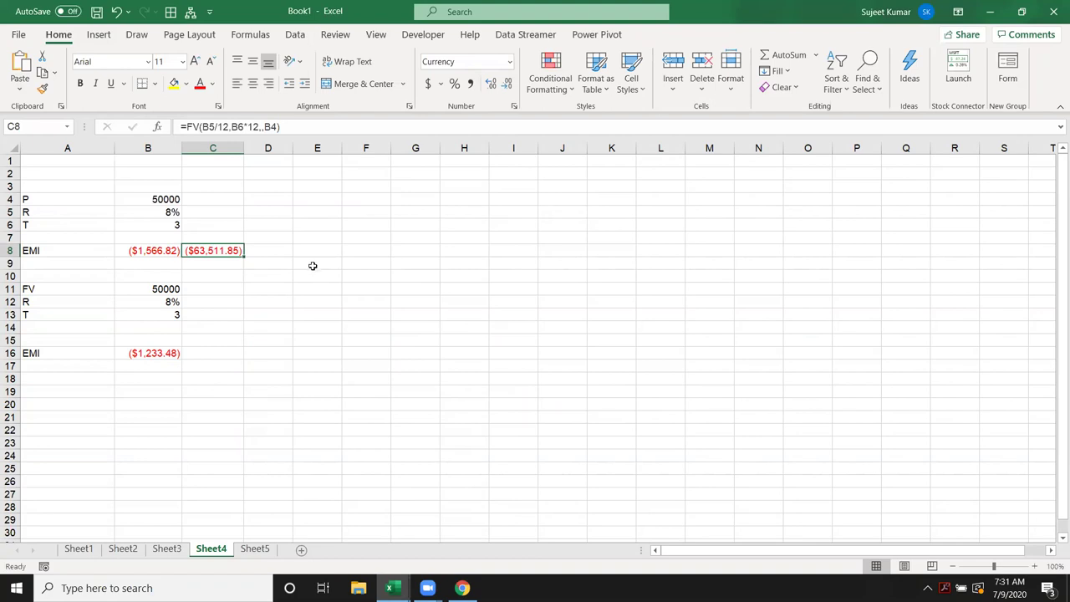
pyautogui.doubleClick(218, 250)
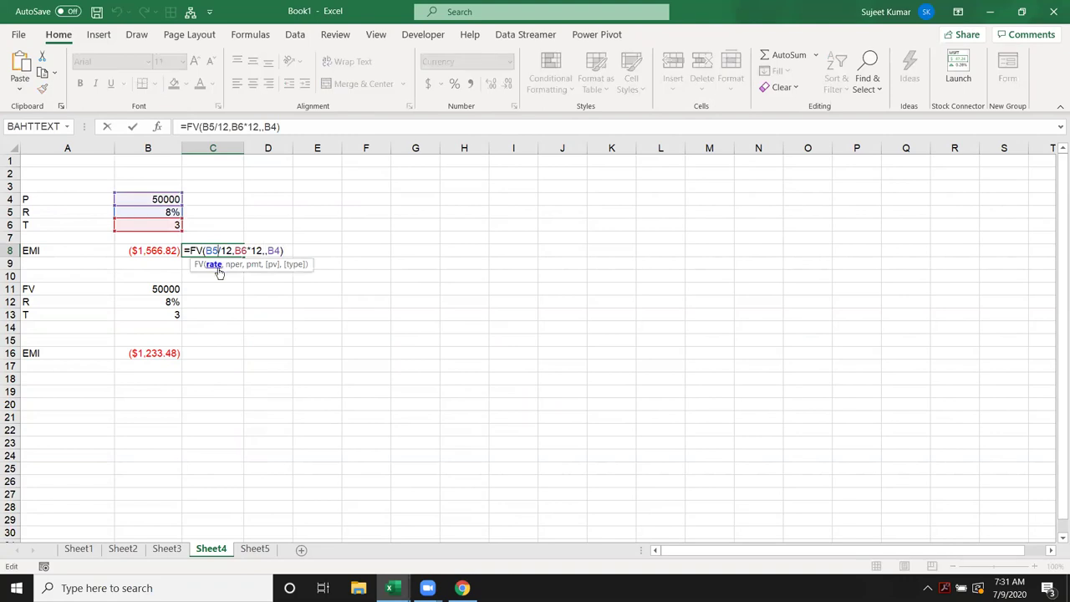
pyautogui.hotkey('ctrl', 'Return')
pyautogui.click(158, 129)
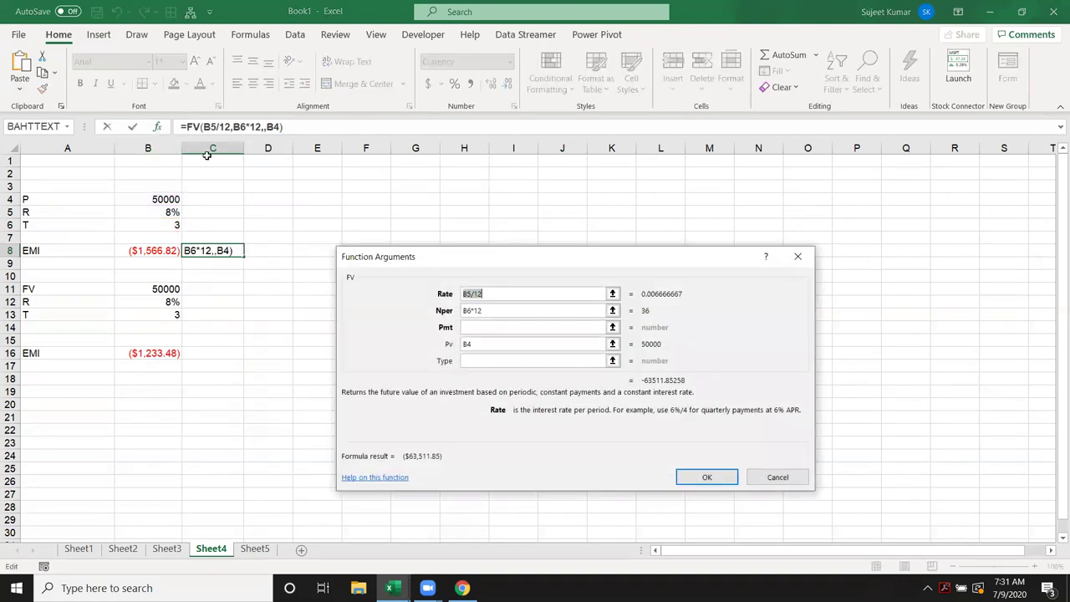
# Step: Read the Type argument's description, then close Function Arguments without changes
pyautogui.click(484, 365)
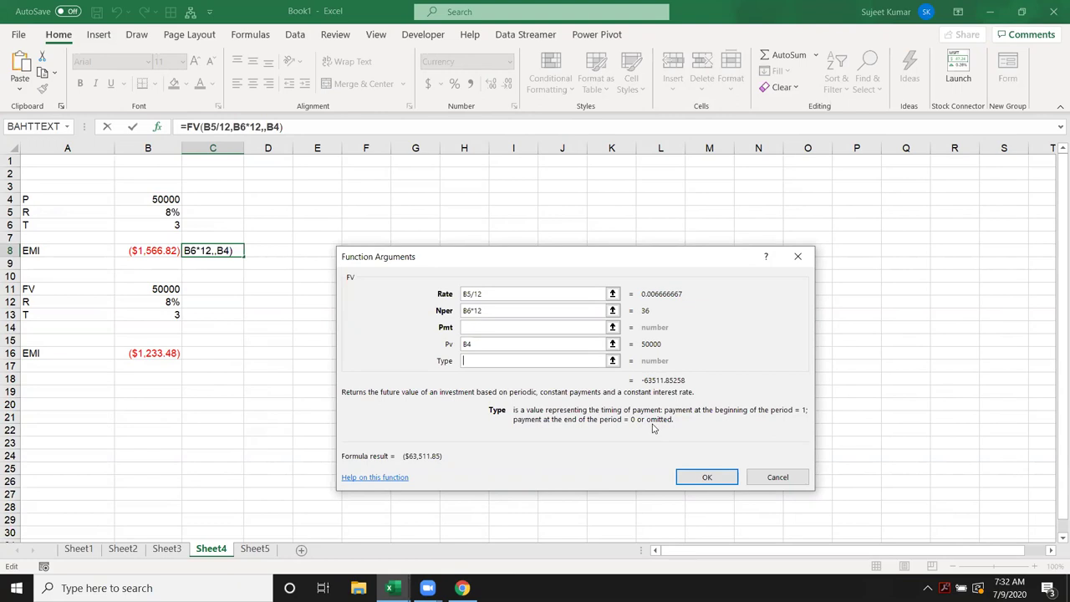
pyautogui.press('Return')
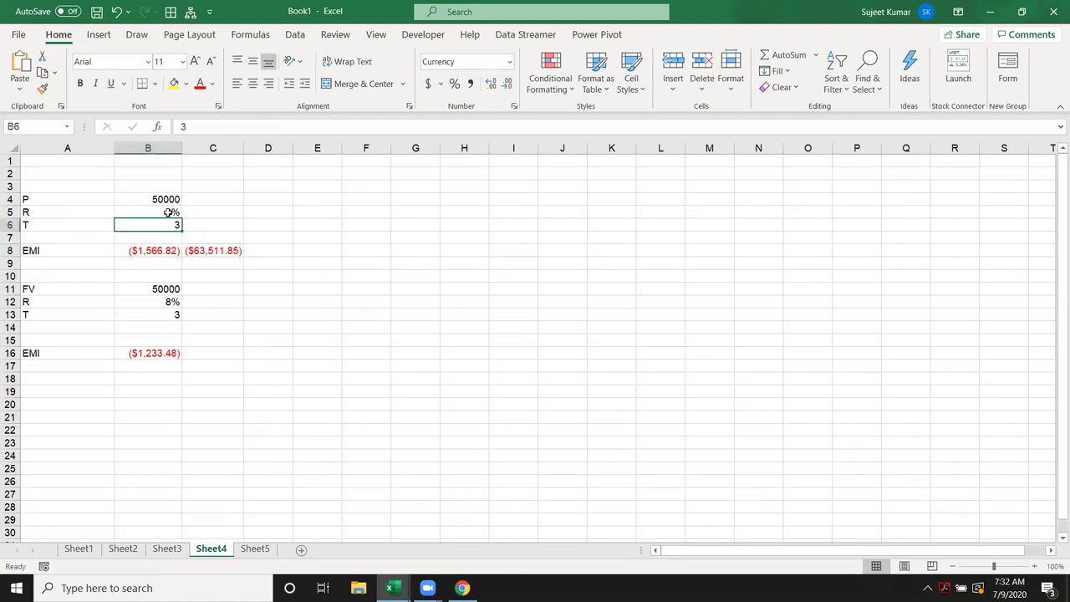
# Step: Enter the EMI label in A18 and values 1500, 8% and 3 in B18:B20
pyautogui.moveTo(175, 224); pyautogui.dragTo(171, 200)
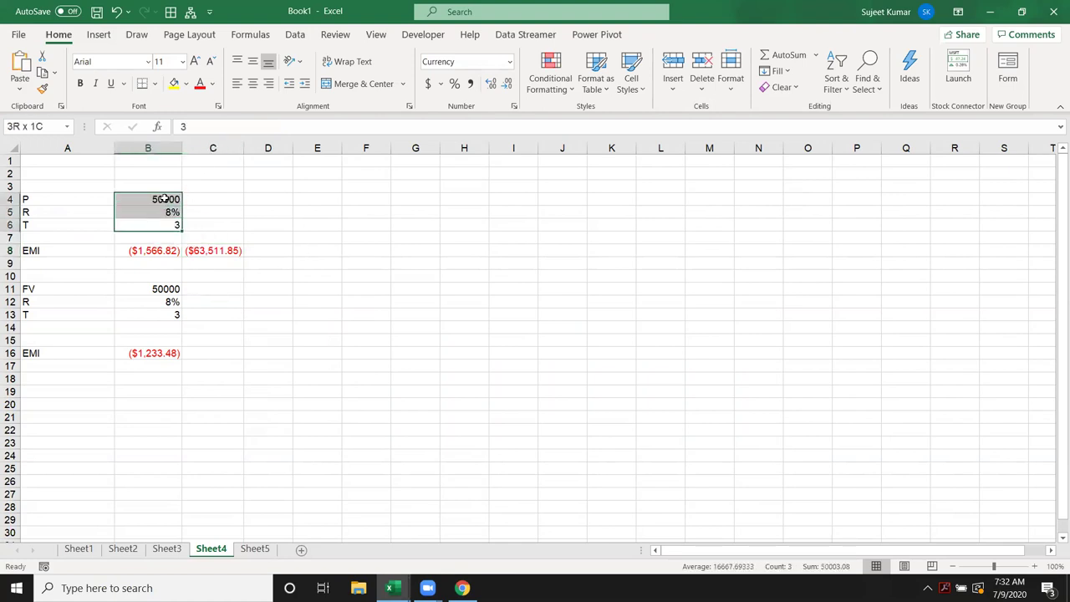
pyautogui.click(159, 352)
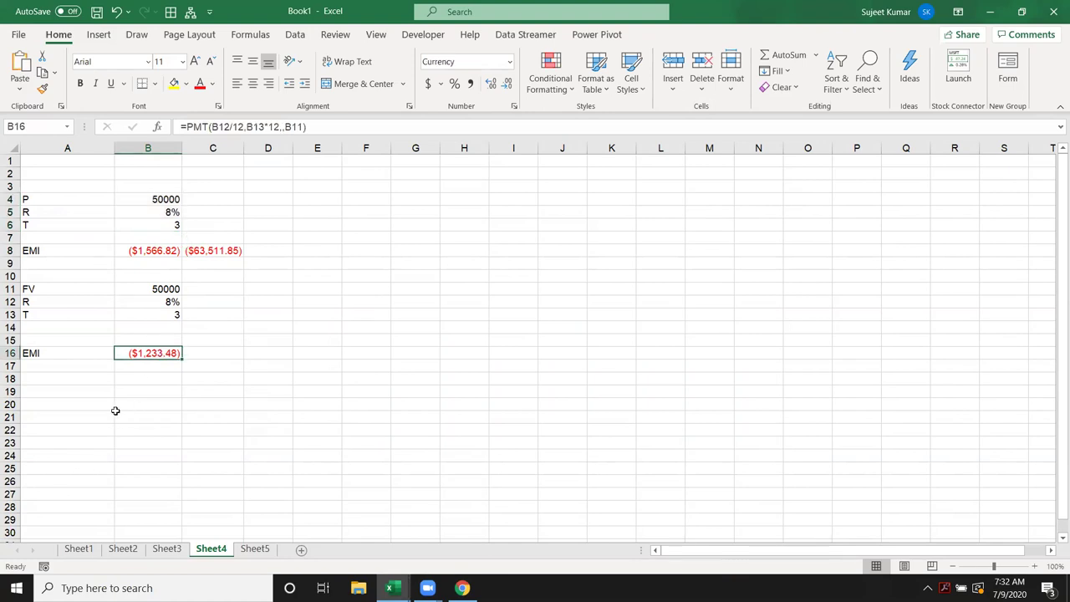
pyautogui.click(45, 379)
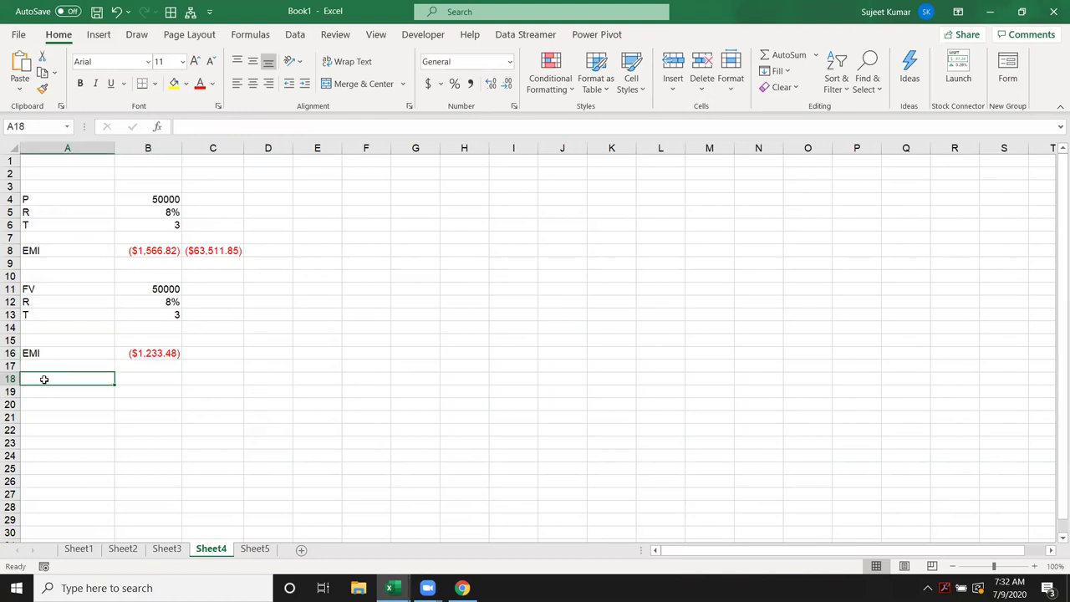
pyautogui.write('EMI')
pyautogui.click(154, 378)
pyautogui.write('1500')
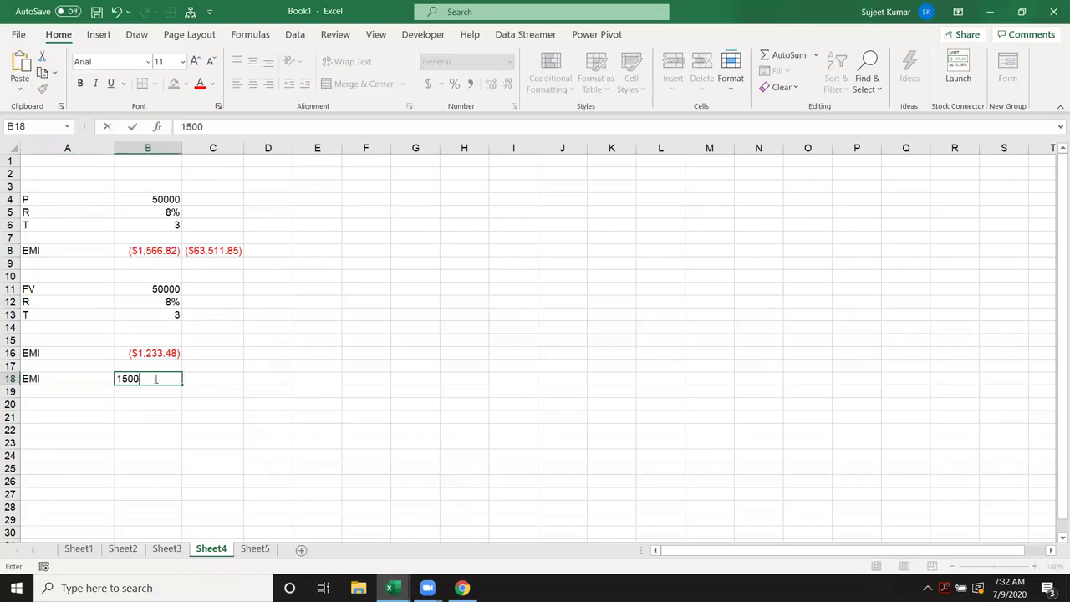
pyautogui.click(165, 391)
pyautogui.write('8')
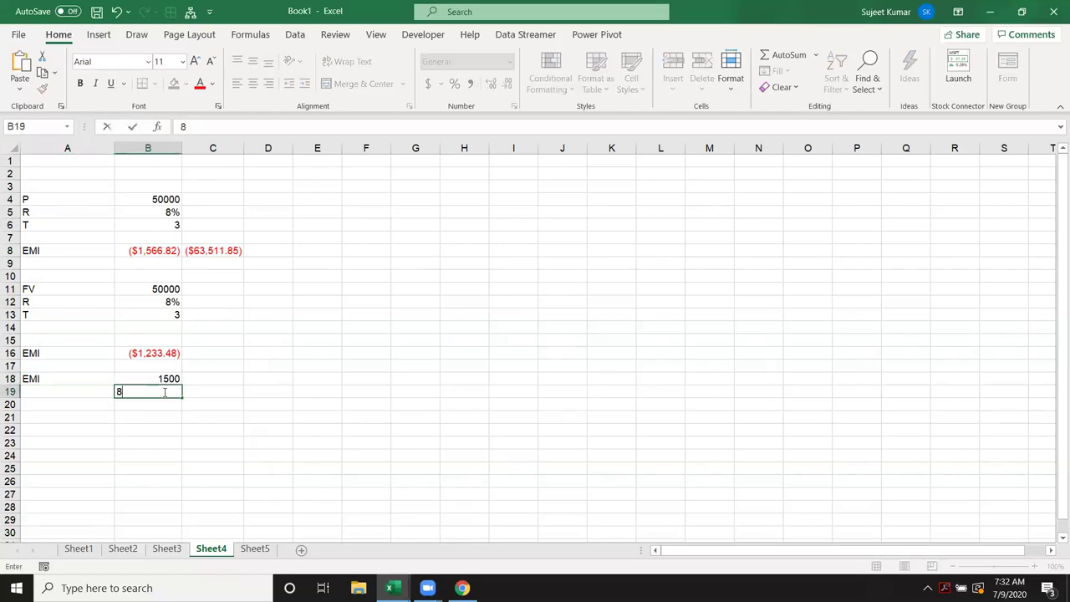
pyautogui.write('%')
pyautogui.press('Return')
pyautogui.write('3')
pyautogui.press('Return')
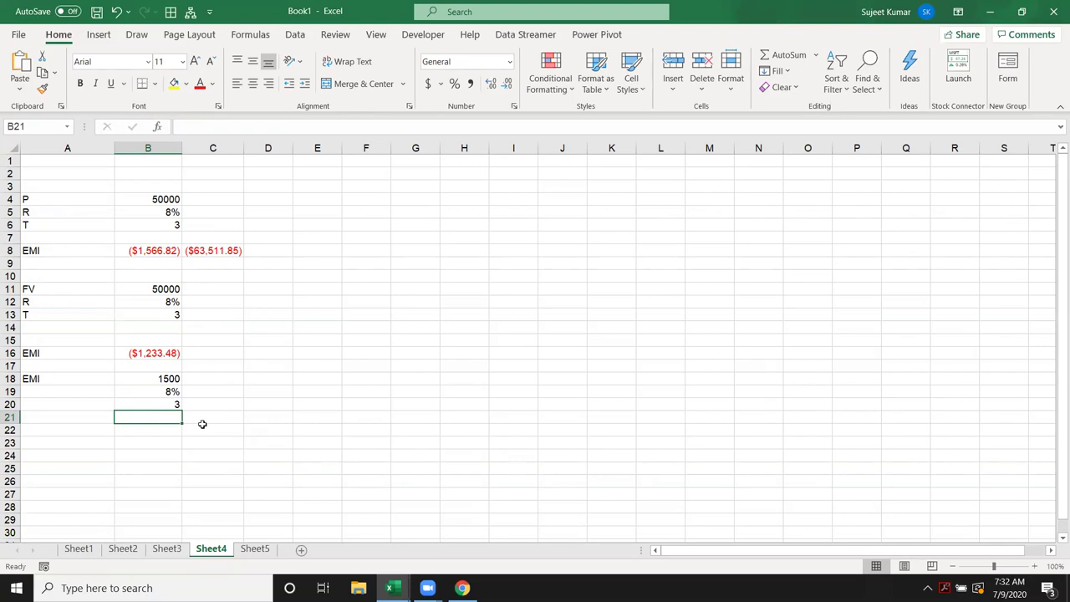
# Step: Label A19 and A20 as R and T
pyautogui.click(64, 393)
pyautogui.write('P')
pyautogui.press('Return')
pyautogui.write('R')
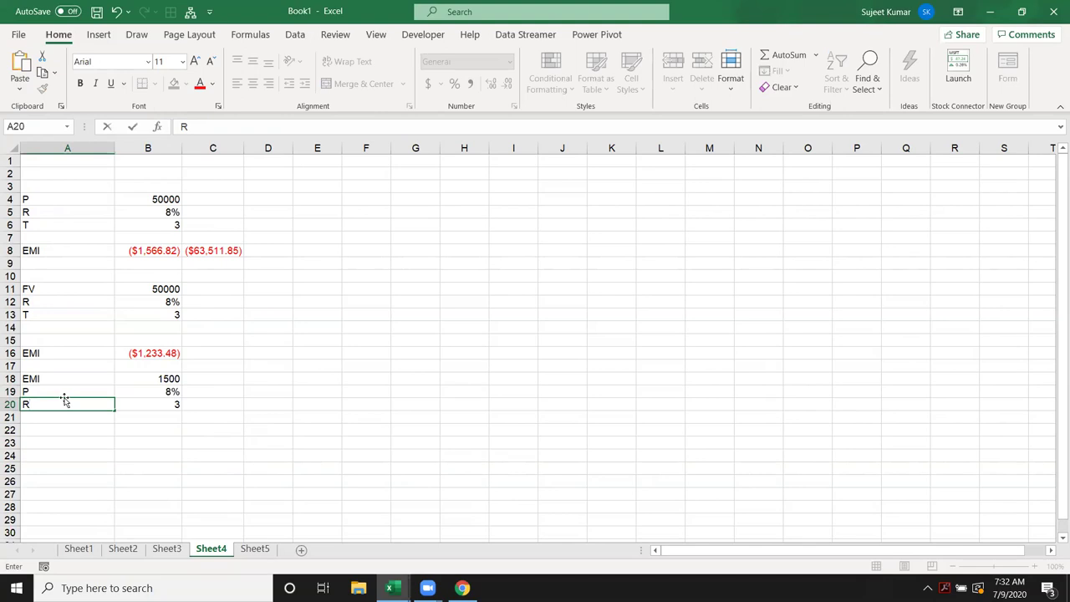
pyautogui.press('Escape')
pyautogui.press('Up')
pyautogui.write('R')
pyautogui.press('Return')
pyautogui.write('T')
pyautogui.press('Return')
# Step: Enter =FV(B19/12,B20*12,B18) in C21, giving ($60,803.34)
pyautogui.click(199, 418)
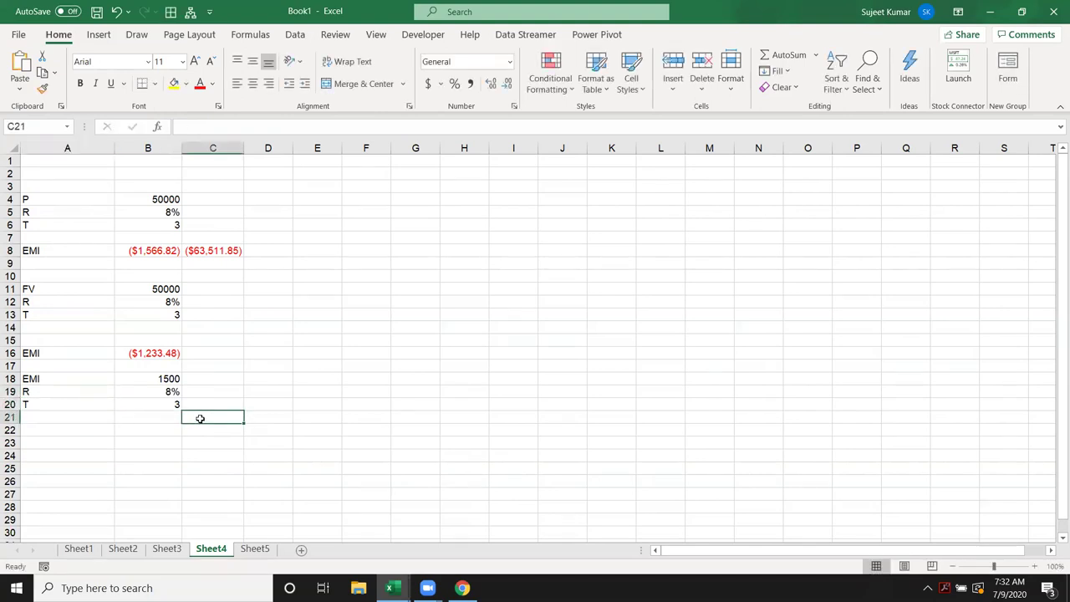
pyautogui.write('=')
pyautogui.write('fv')
pyautogui.press('Tab')
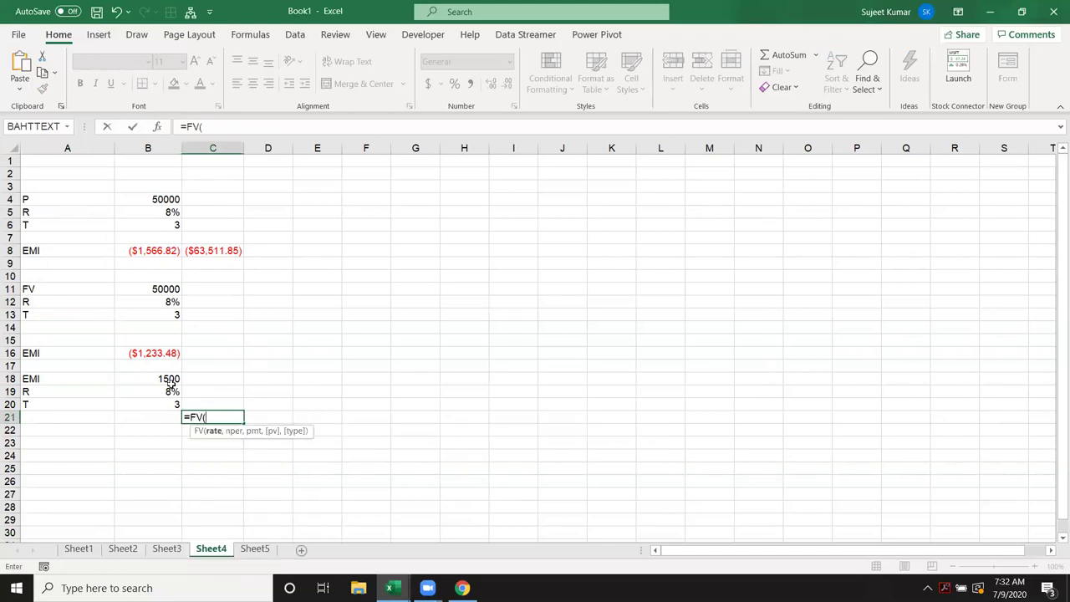
pyautogui.click(171, 389)
pyautogui.write('/12')
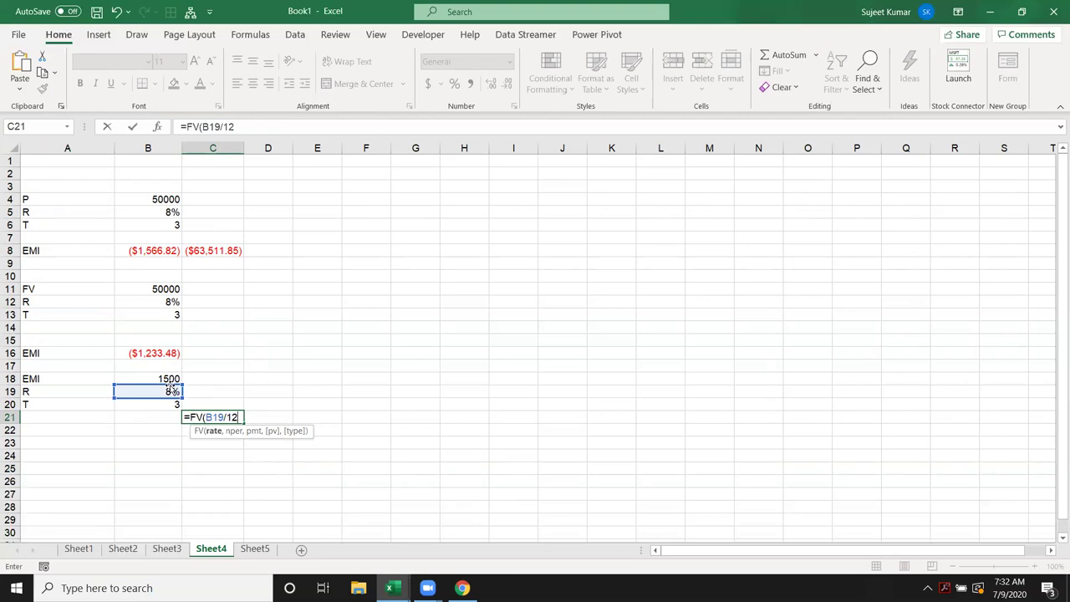
pyautogui.write(',')
pyautogui.click(166, 378)
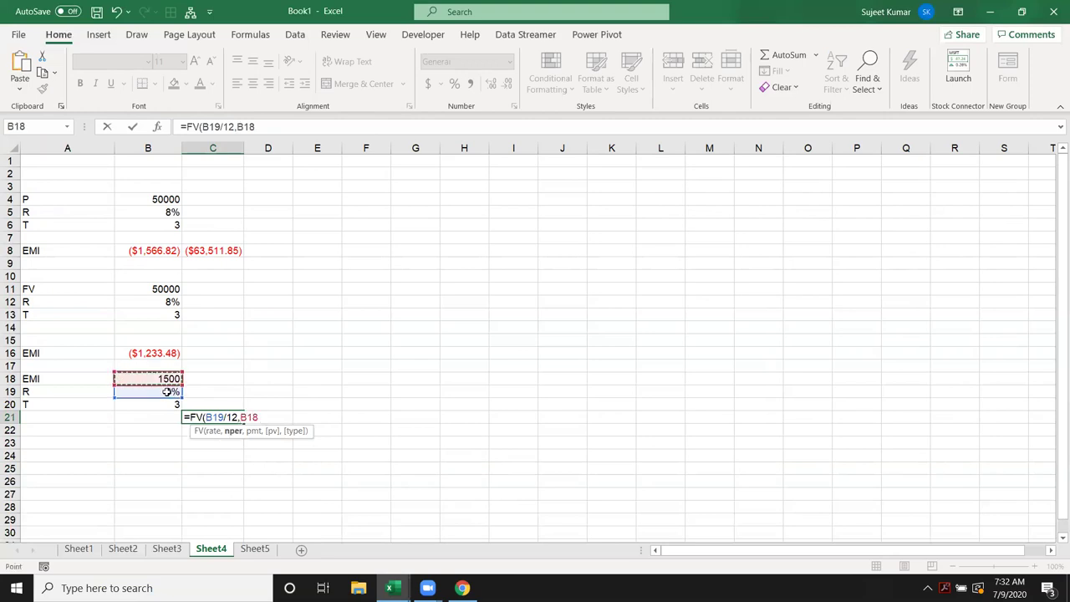
pyautogui.click(166, 407)
pyautogui.write('*12,')
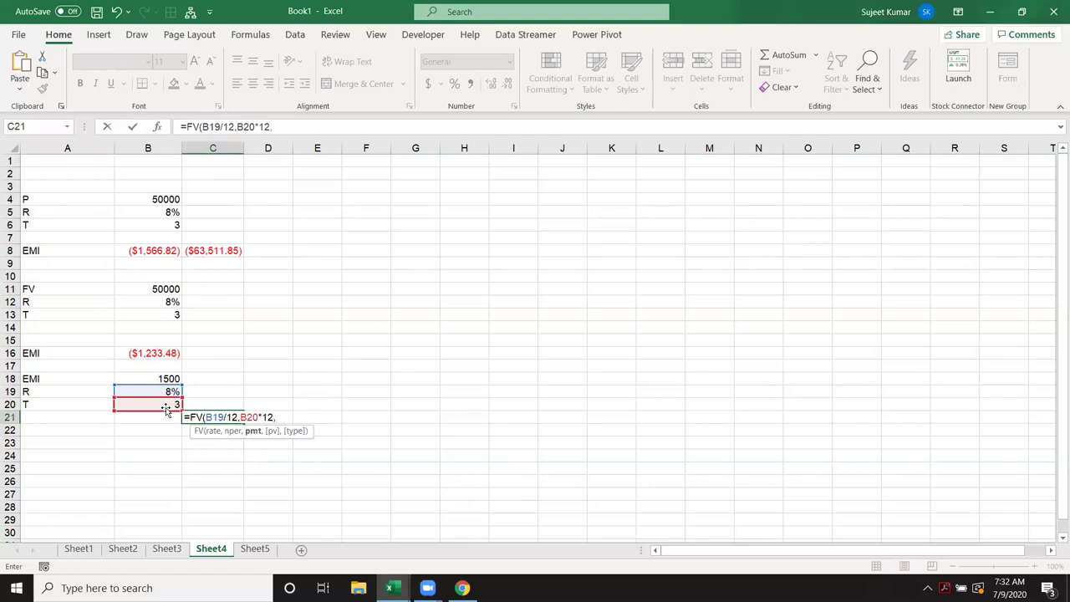
pyautogui.click(160, 378)
pyautogui.press('Return')
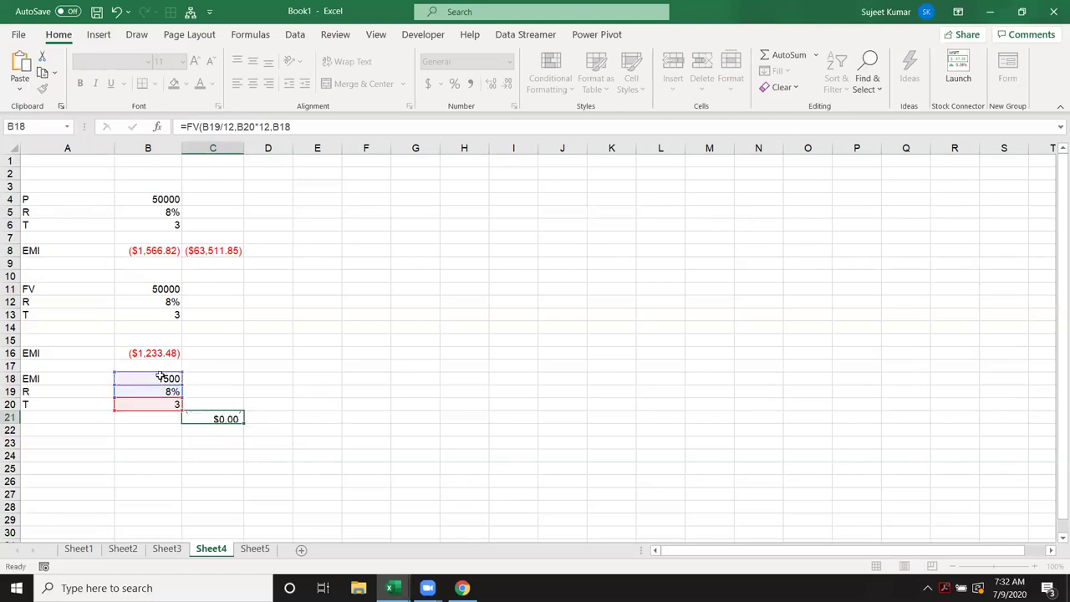
pyautogui.click(216, 418)
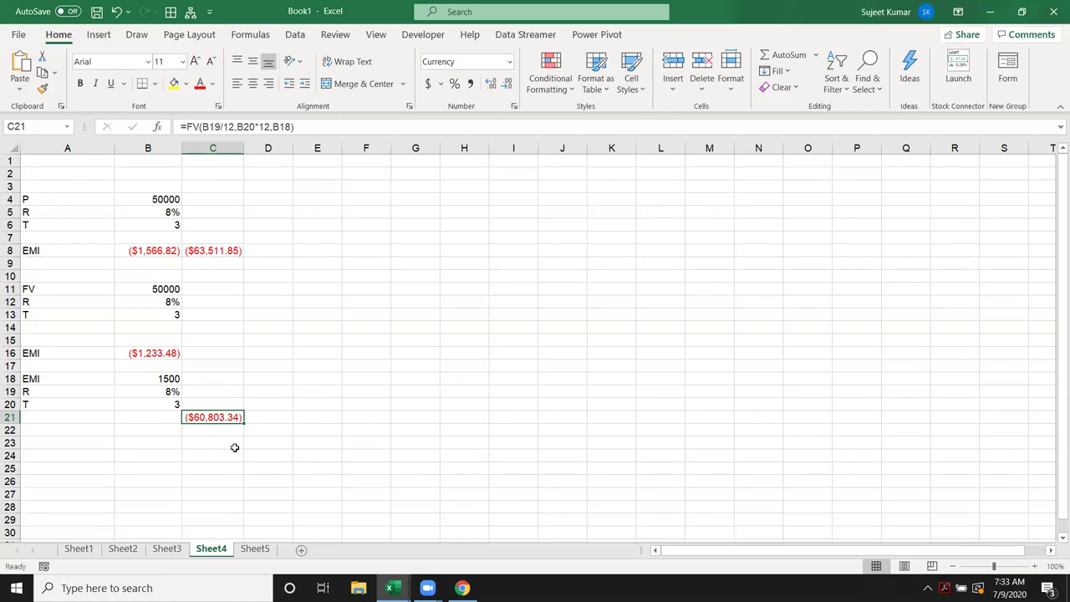
pyautogui.click(154, 396)
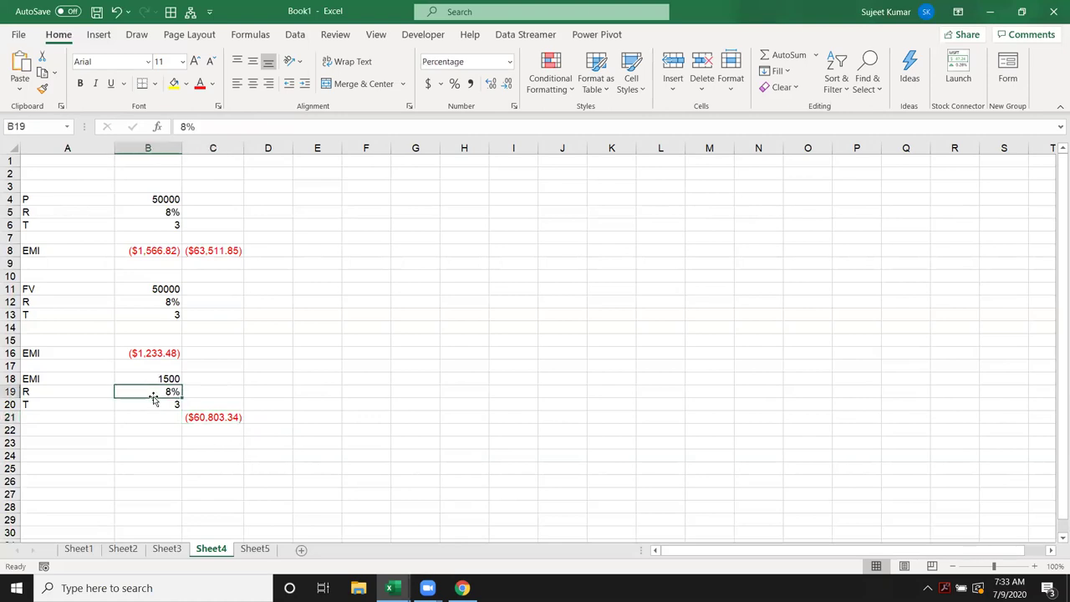
pyautogui.write('4')
pyautogui.press('Return')
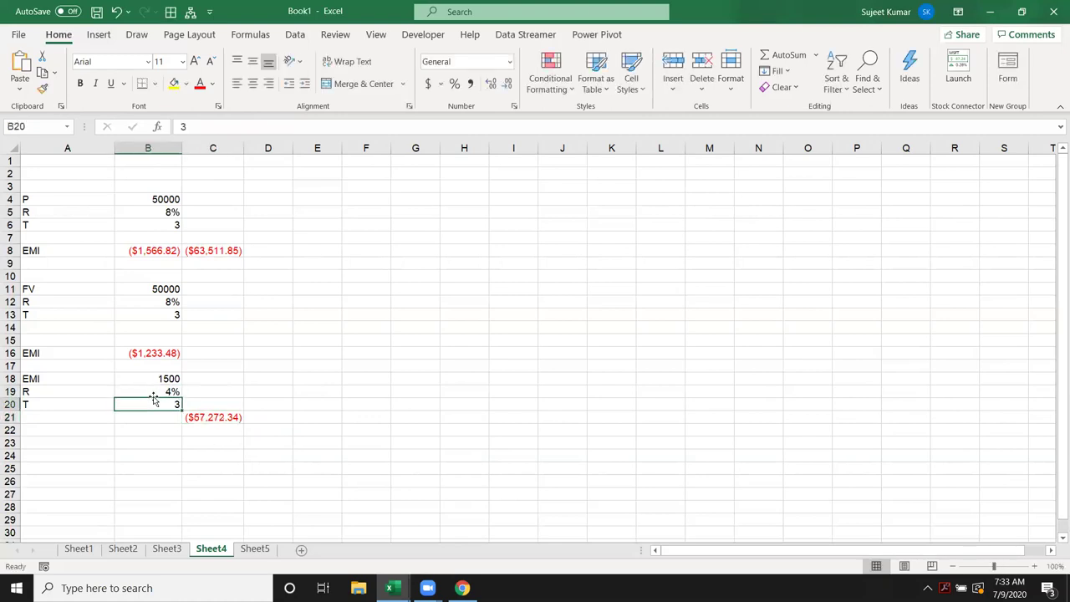
pyautogui.hotkey('ctrl', 'z')
pyautogui.write('7')
pyautogui.press('Return')
pyautogui.hotkey('ctrl', 'z')
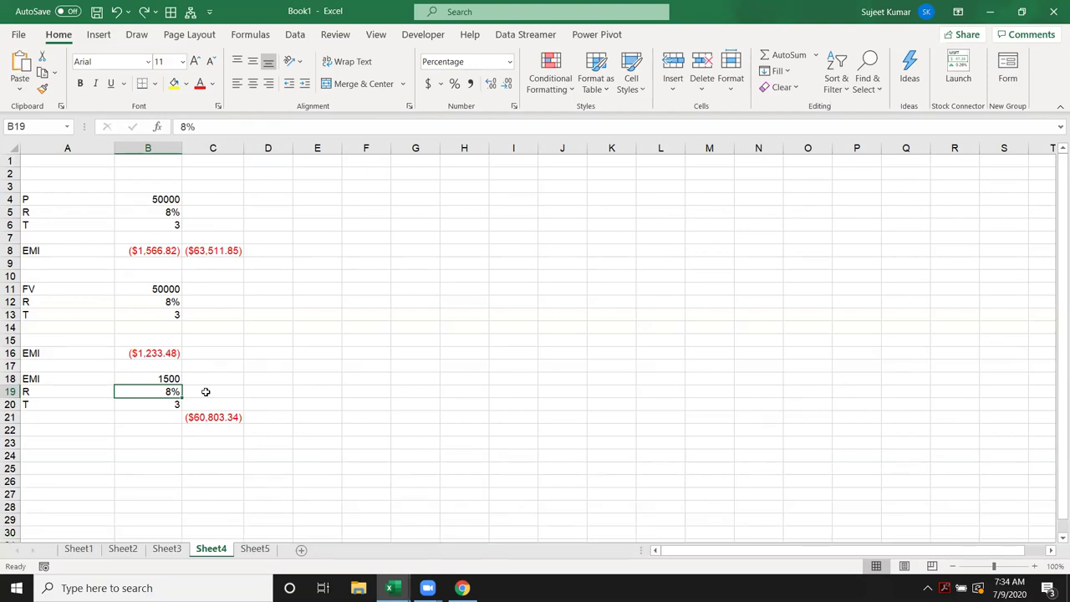
pyautogui.press('Up')
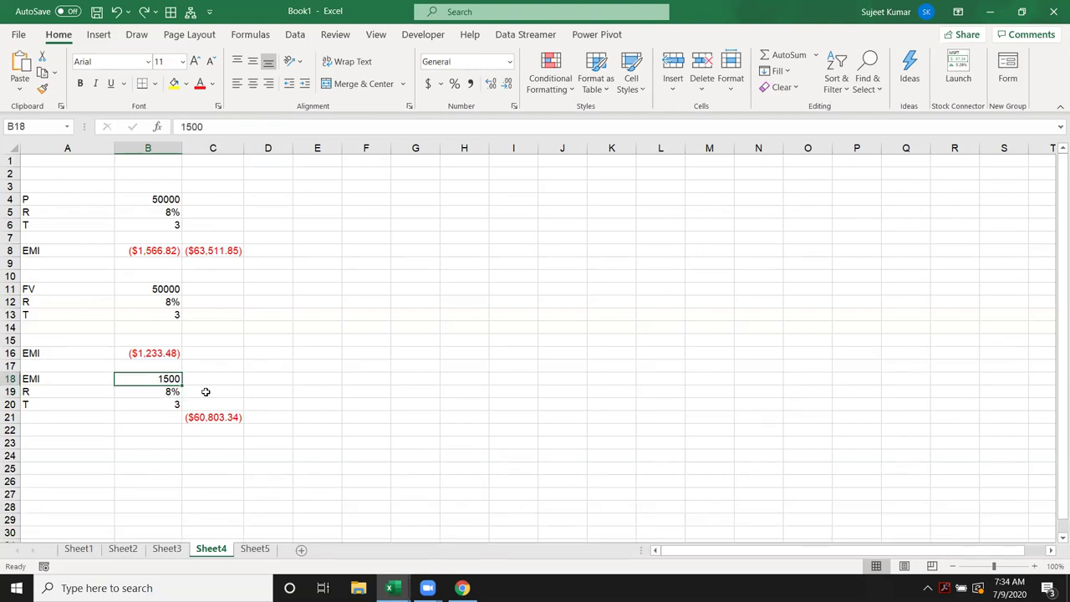
pyautogui.press('Down')
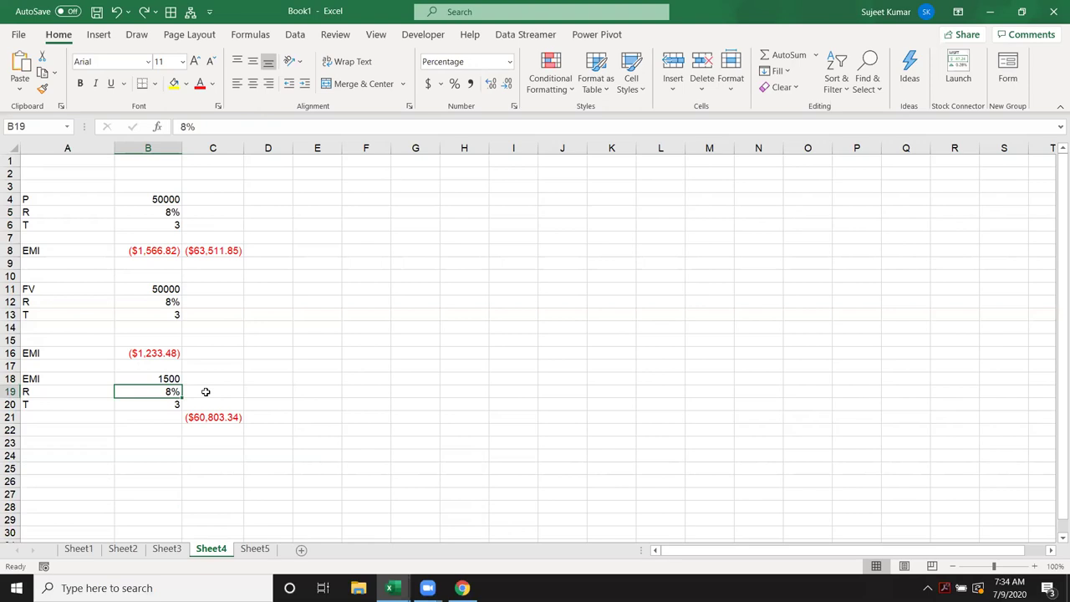
pyautogui.press('Up')
pyautogui.press('Up')
pyautogui.press('Up')
pyautogui.press('Up')
pyautogui.press('Up')
pyautogui.press('Up')
pyautogui.press('Up')
pyautogui.press('Up')
pyautogui.press('Up')
pyautogui.press('Up')
pyautogui.press('Right')
pyautogui.press('Right')
pyautogui.press('Up')
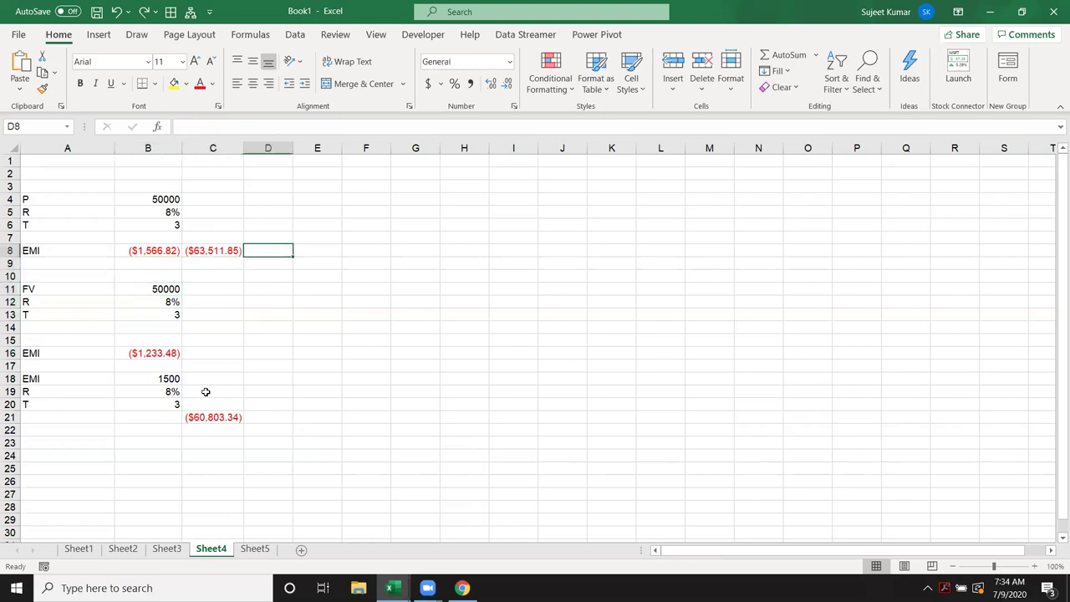
# Step: Enter =PV(B5/12,B6*12,B8) in D8, returning $50,000.00
pyautogui.write('=pv')
pyautogui.press('Tab')
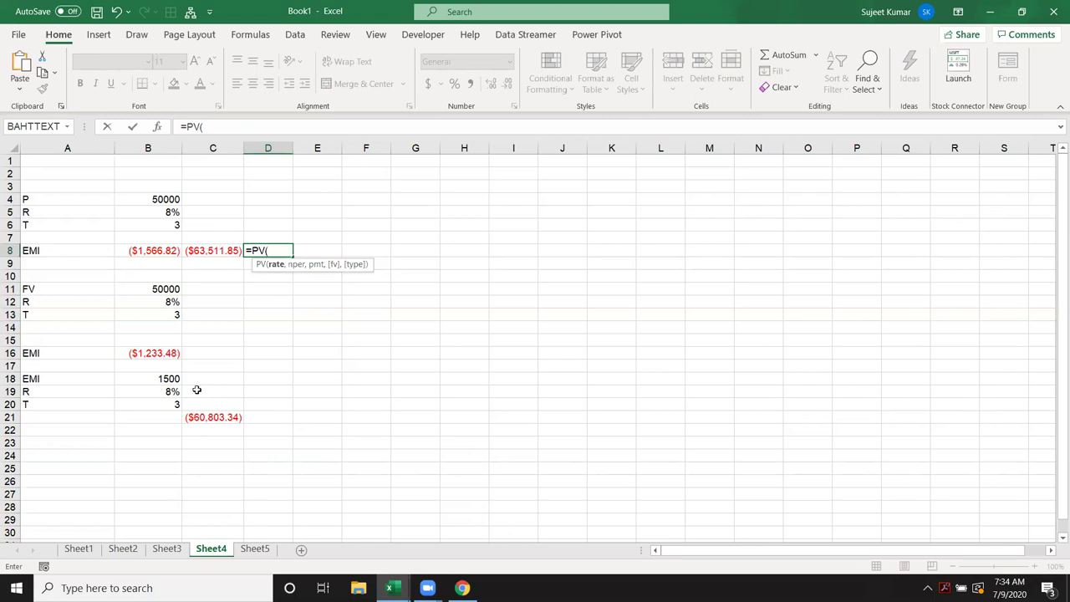
pyautogui.click(137, 210)
pyautogui.write('/12')
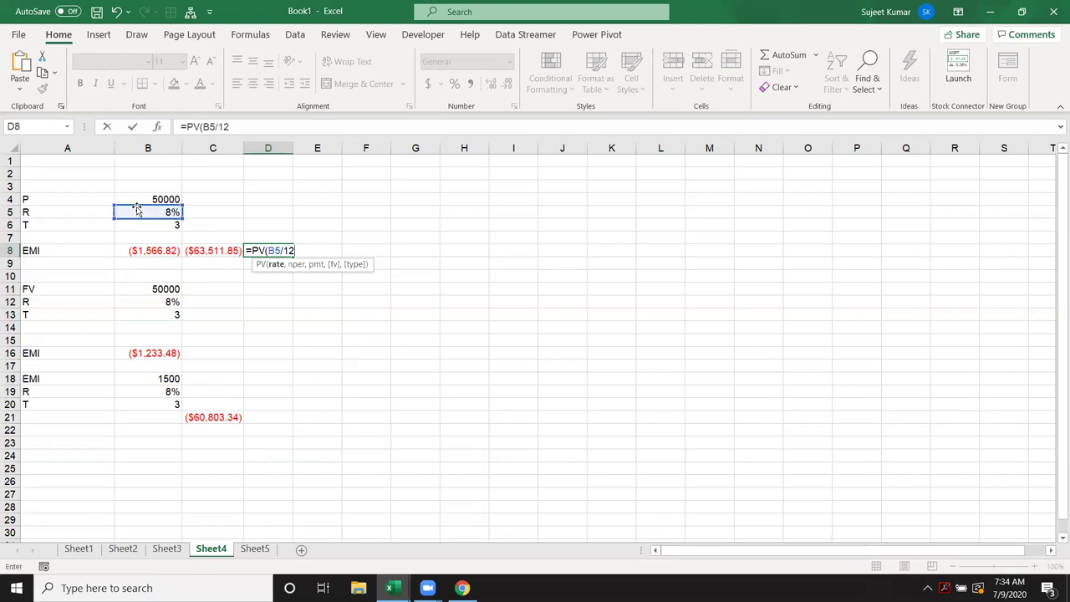
pyautogui.write(',')
pyautogui.press('Left')
pyautogui.press('Left')
pyautogui.press('Up')
pyautogui.press('Up')
pyautogui.write('*12')
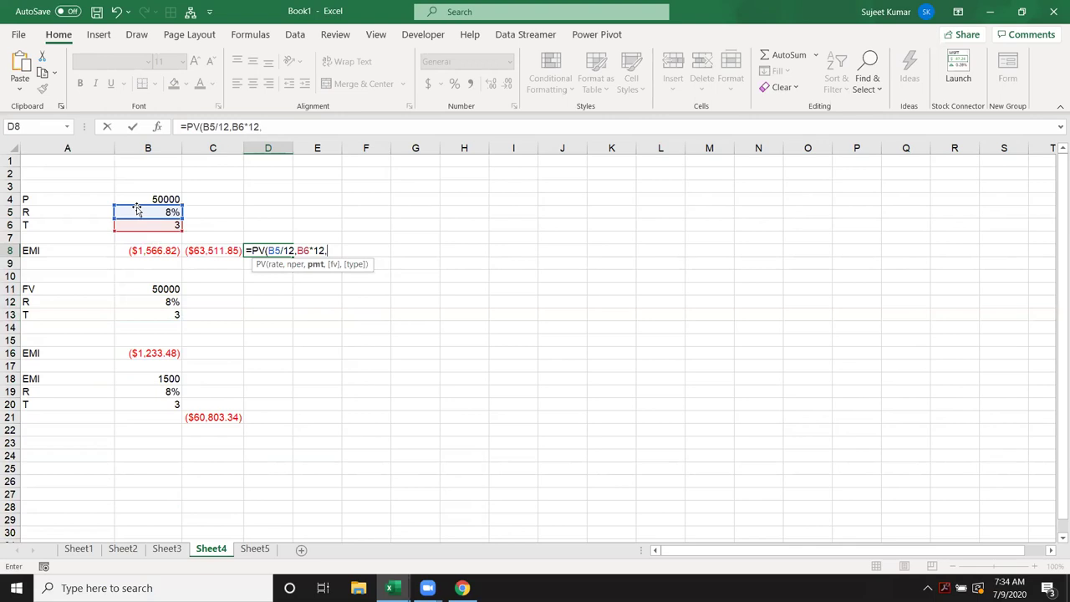
pyautogui.write(',')
pyautogui.press('Left')
pyautogui.press('Left')
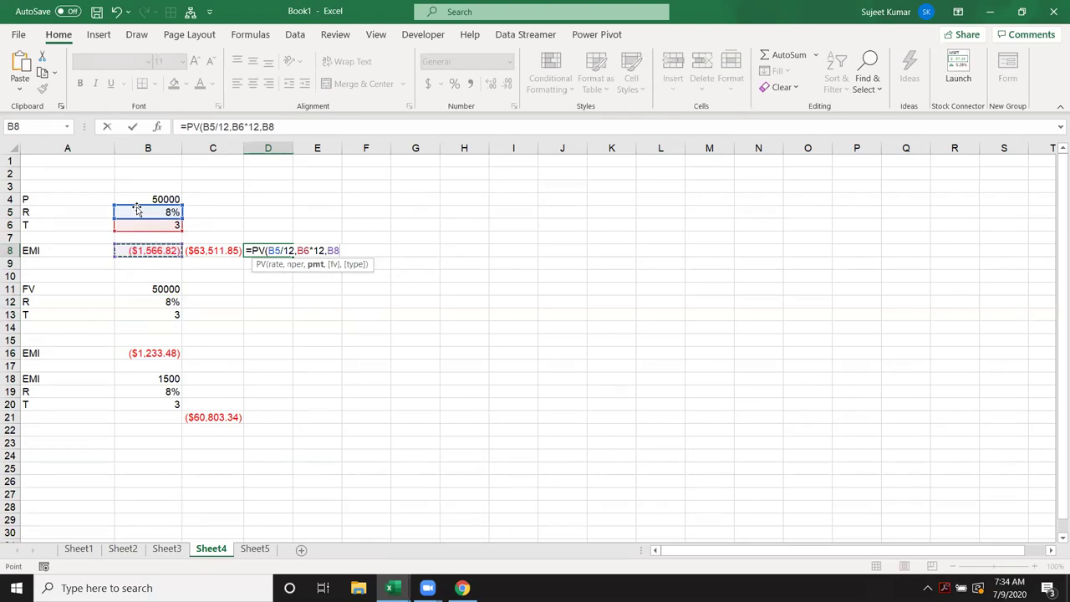
pyautogui.hotkey('ctrl', 'Return')
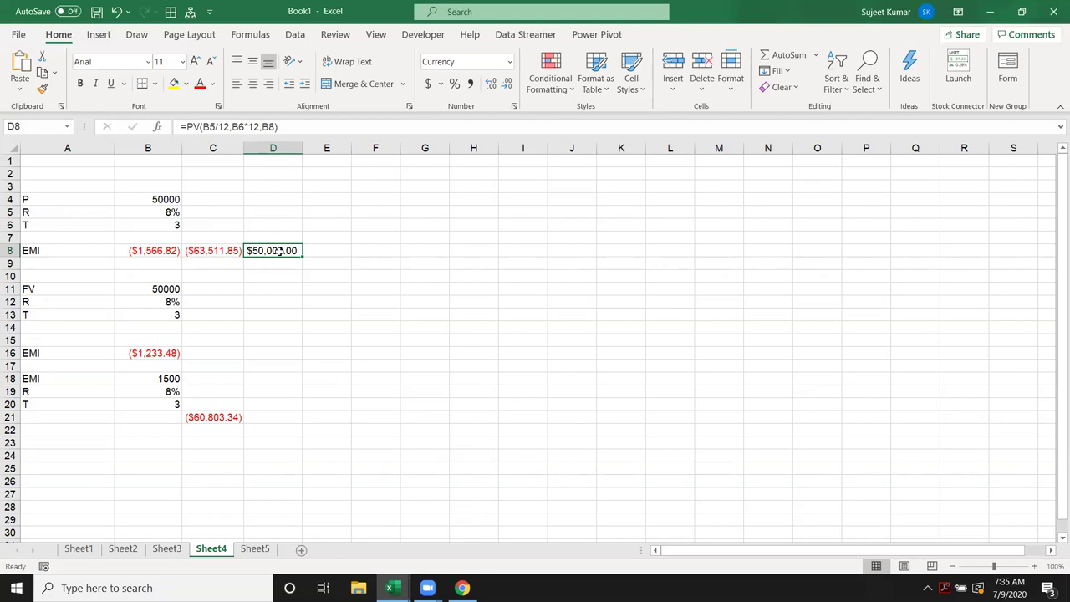
# Step: Insert SYD from the Financial function list, showing empty Cost, Salvage, Life and Per fields
pyautogui.click(539, 379)
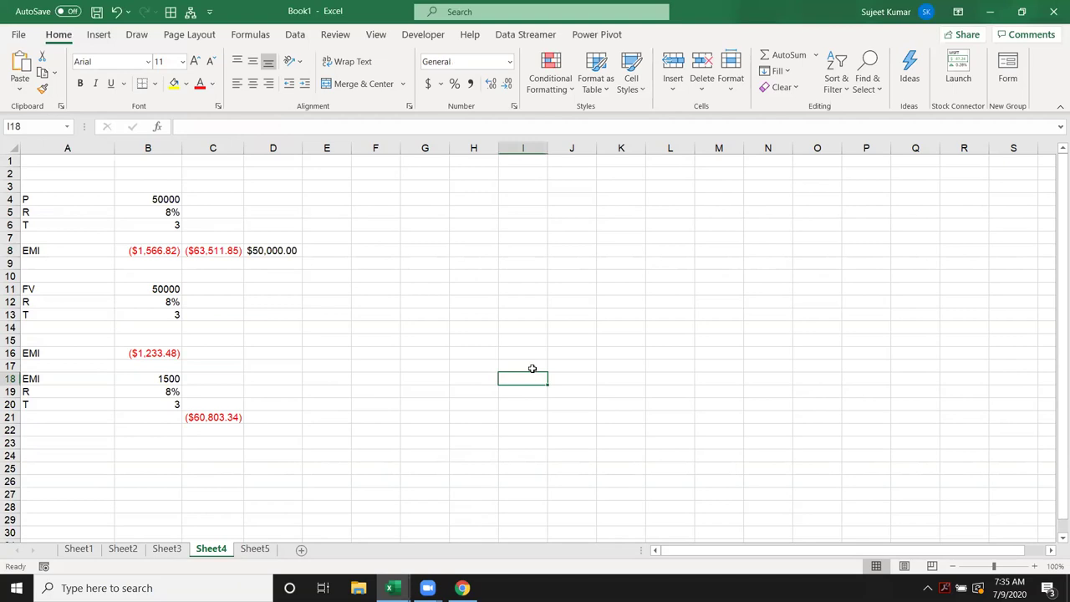
pyautogui.click(250, 34)
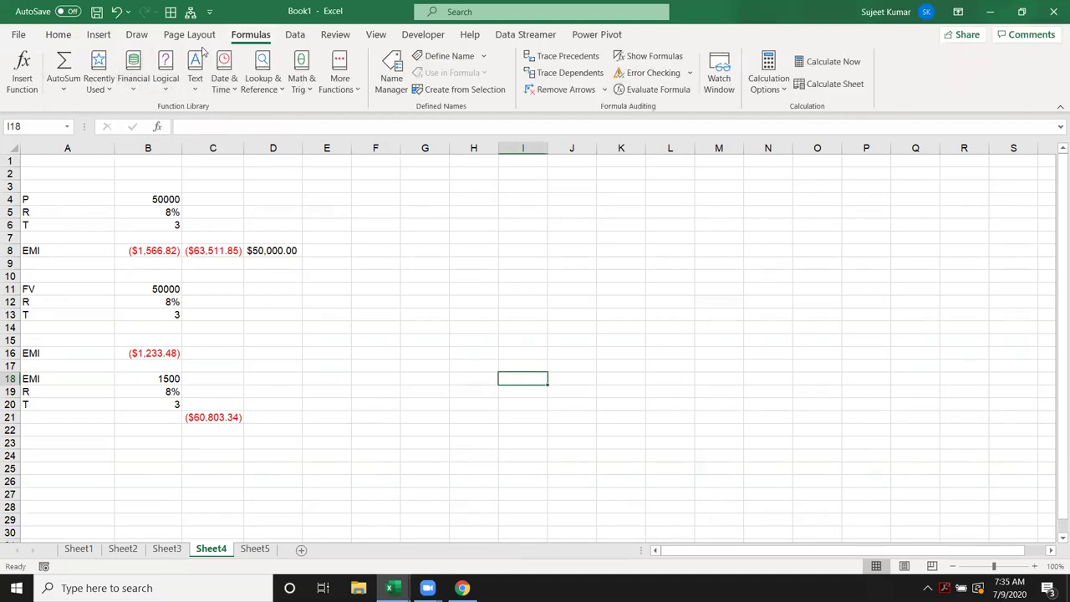
pyautogui.click(133, 71)
pyautogui.moveTo(224, 138)
pyautogui.mouseDown()
pyautogui.moveTo(235, 328)
pyautogui.moveTo(228, 294)
pyautogui.mouseUp()
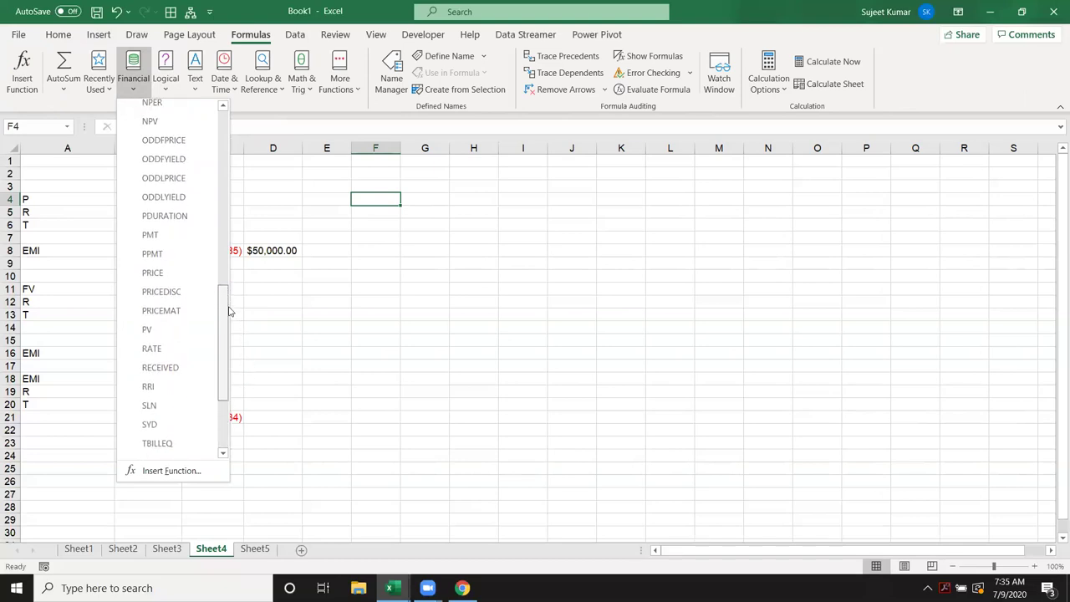
pyautogui.moveTo(227, 295); pyautogui.dragTo(221, 298)
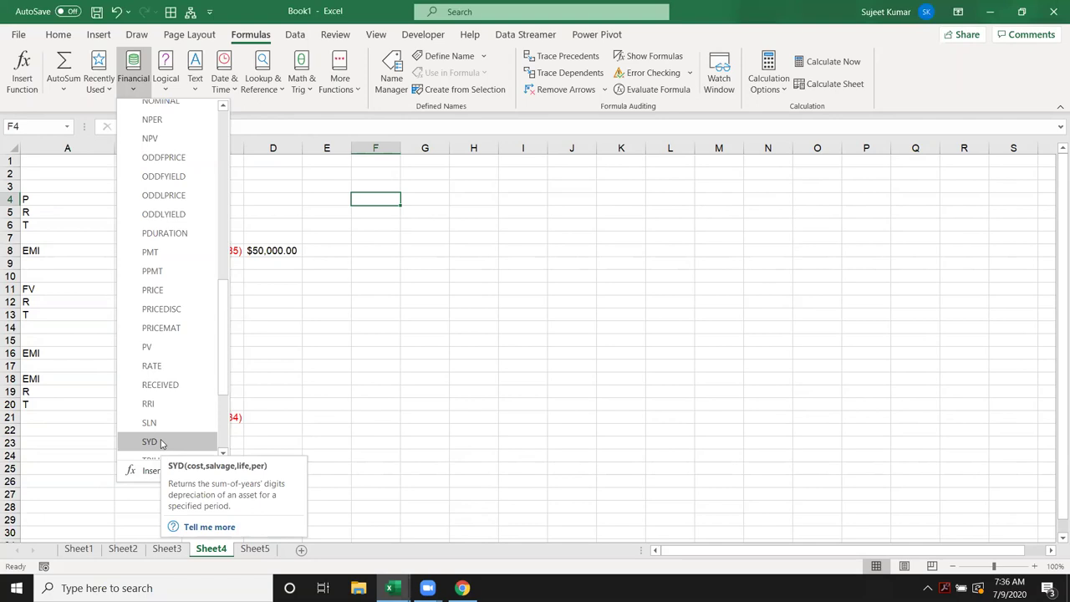
pyautogui.click(150, 442)
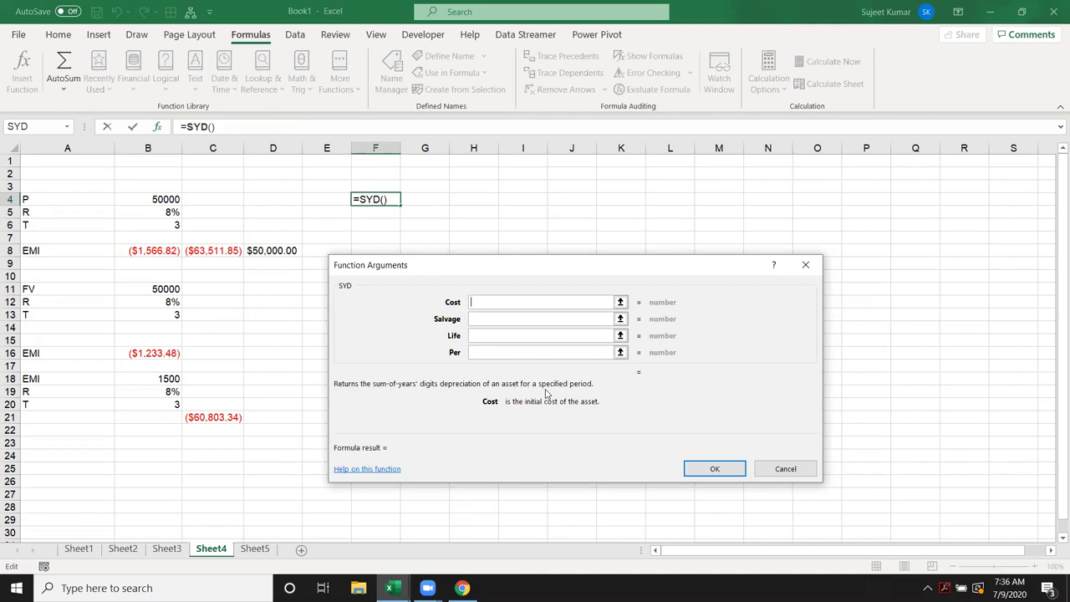
# Step: Launch the SYD help article from the Function Arguments dialog
pyautogui.click(399, 474)
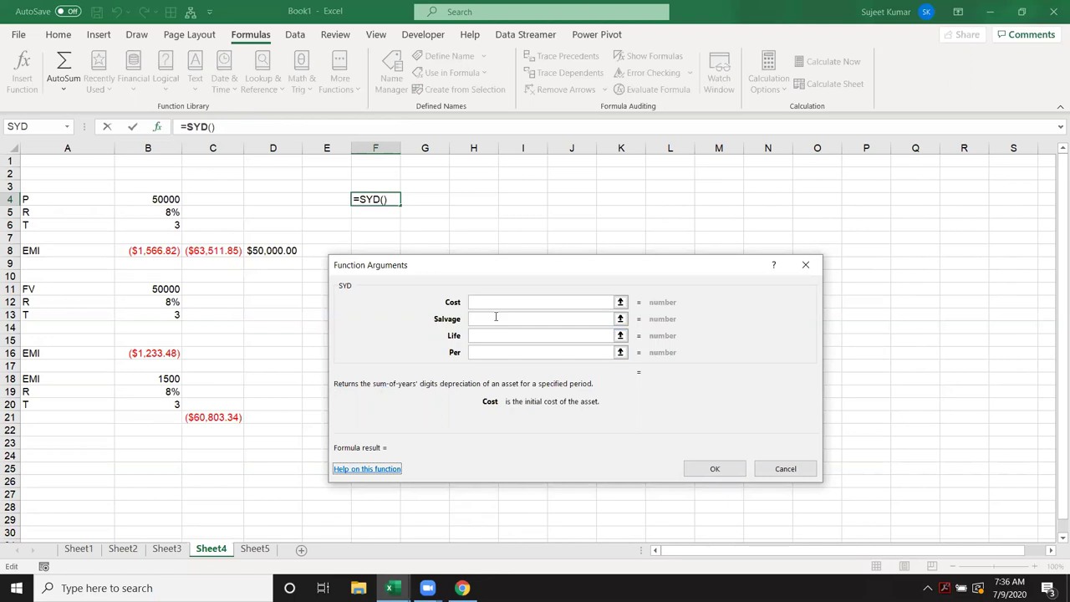
pyautogui.moveTo(432, 271); pyautogui.dragTo(258, 245)
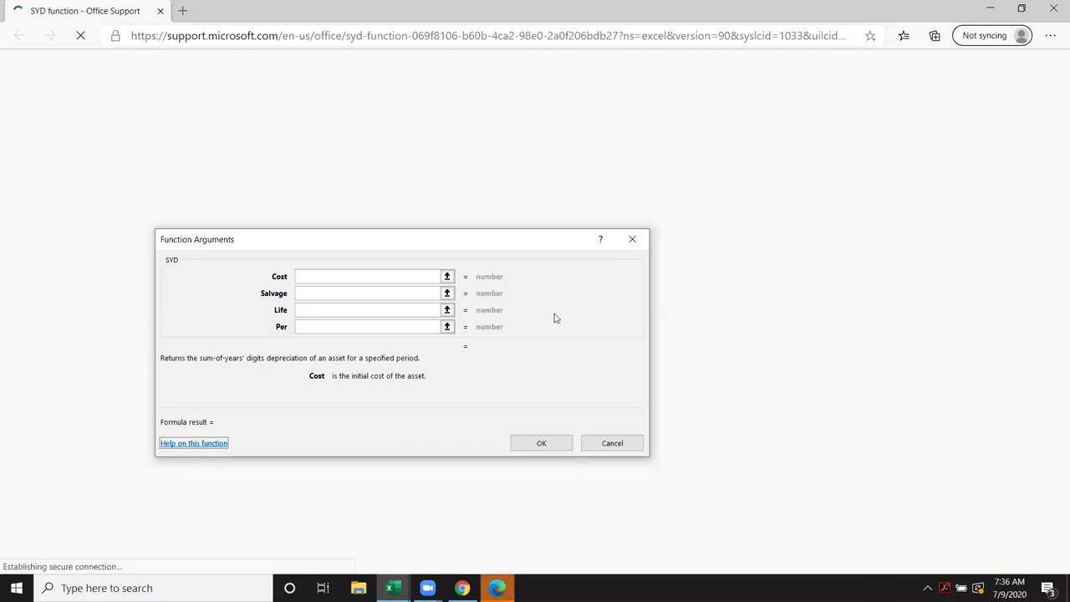
# Step: Scroll the SYD help page in Edge to the Cost, Salvage, Life, Per descriptions and Remarks formula
pyautogui.click(632, 239)
pyautogui.click(497, 588)
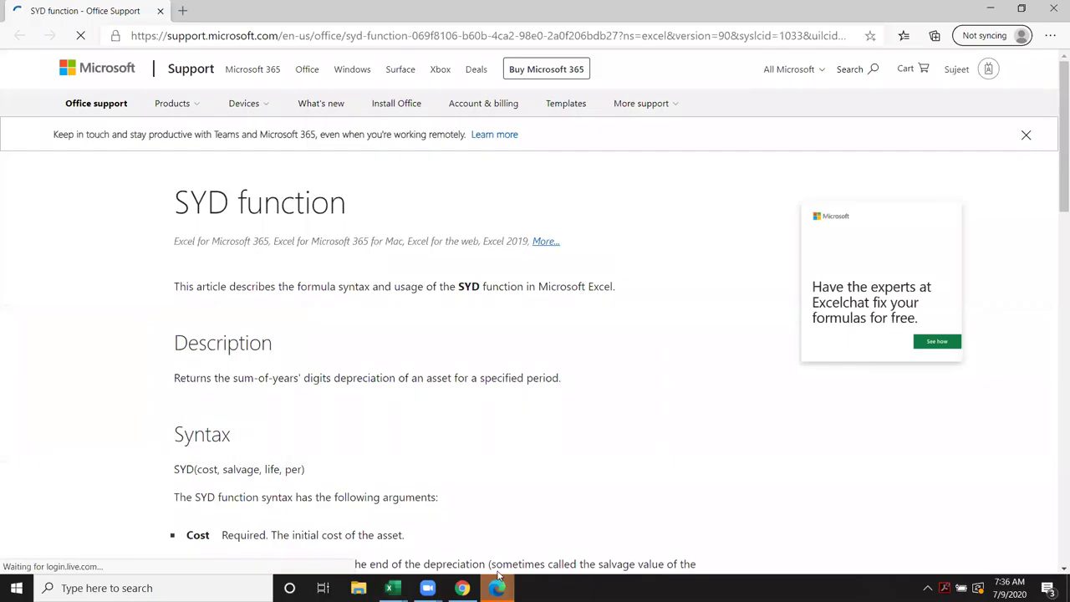
pyautogui.scroll(-3, 432, 489)
pyautogui.scroll(-2, 432, 489)
pyautogui.moveTo(336, 407); pyautogui.dragTo(172, 352)
pyautogui.click(176, 422)
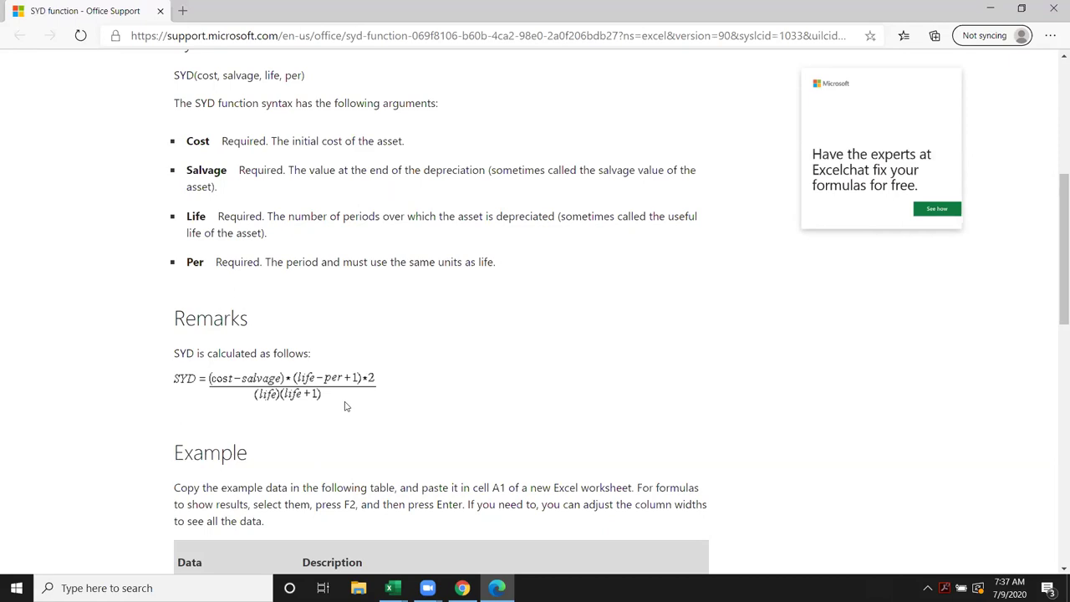
# Step: Back in the workbook, select E13 and open Excel's help panel for DDB from the Financial list
pyautogui.click(990, 10)
pyautogui.click(328, 313)
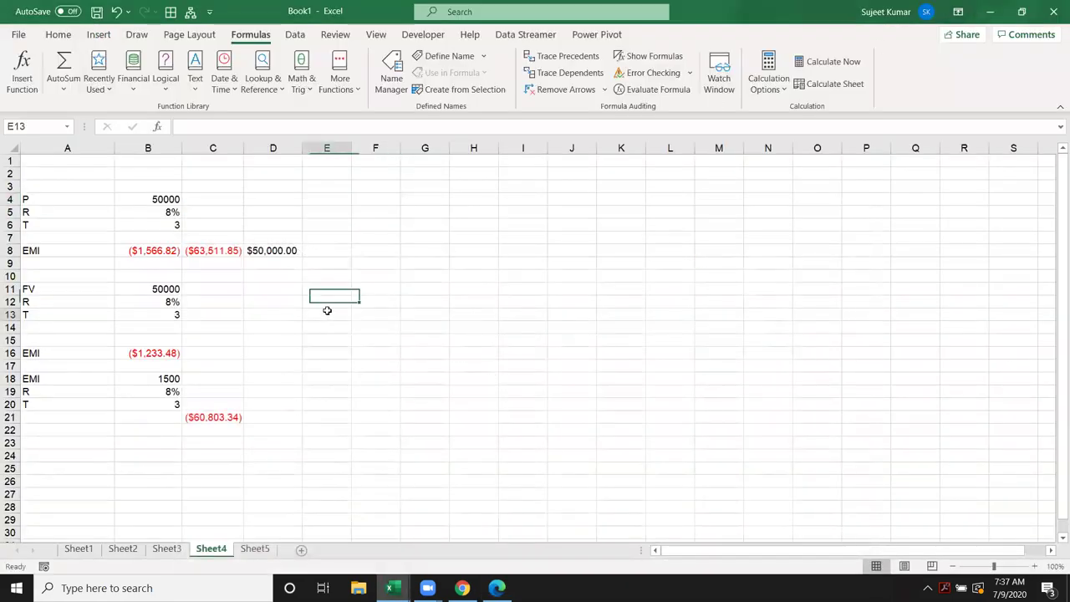
pyautogui.click(167, 92)
pyautogui.click(142, 93)
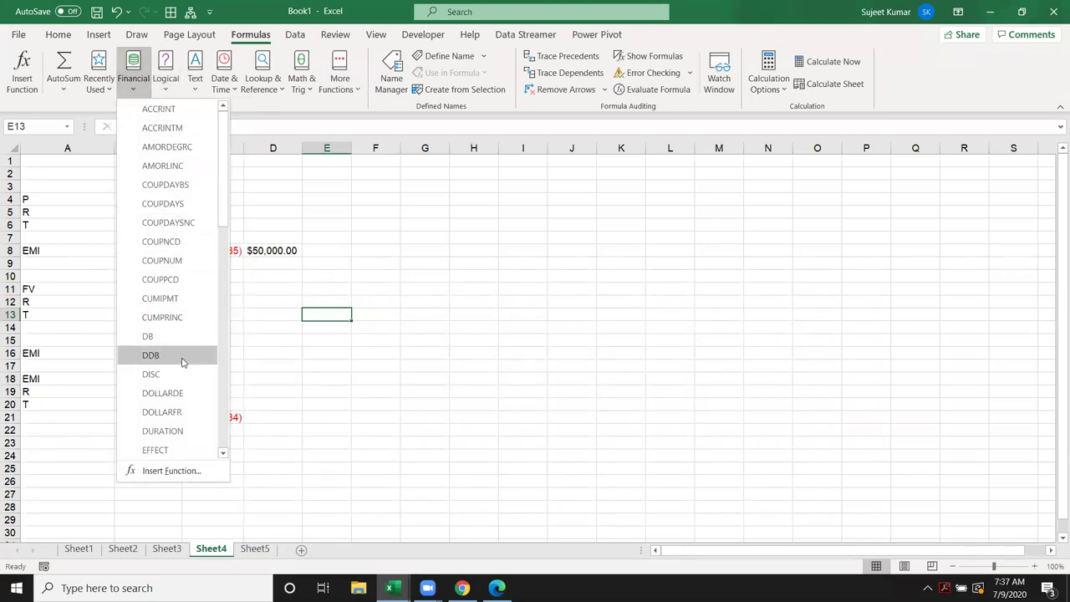
pyautogui.moveTo(183, 361)
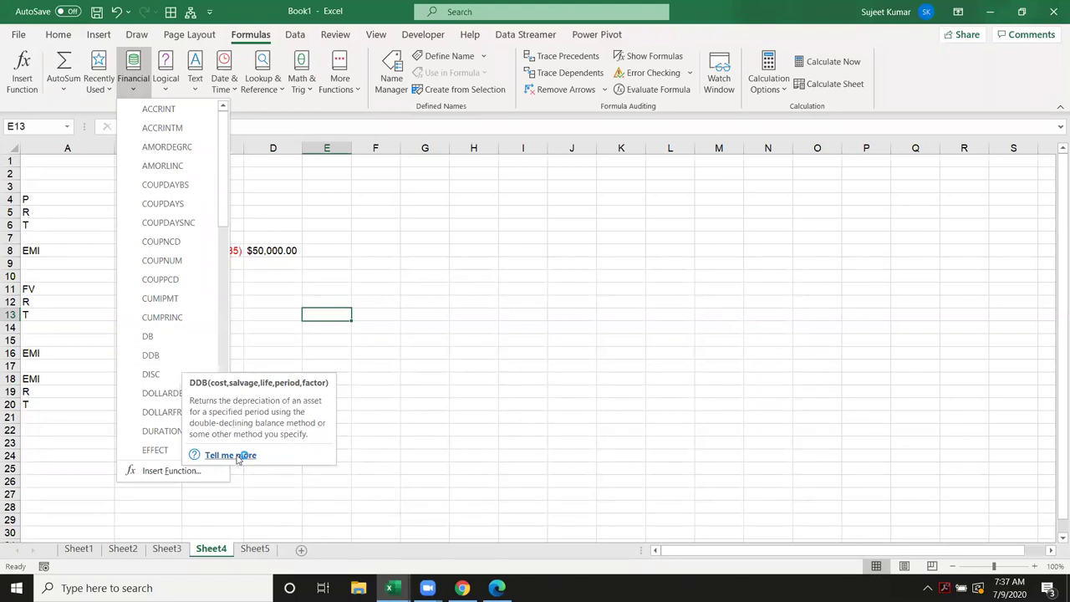
pyautogui.click(238, 456)
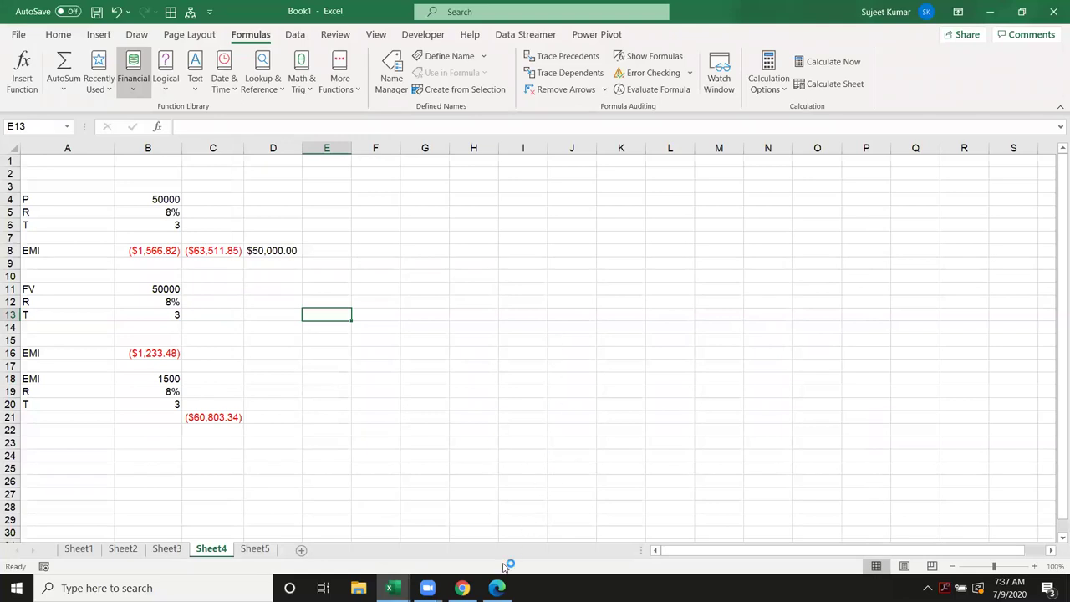
# Step: Skim the DDB help side panel, then close it
pyautogui.moveTo(499, 585)
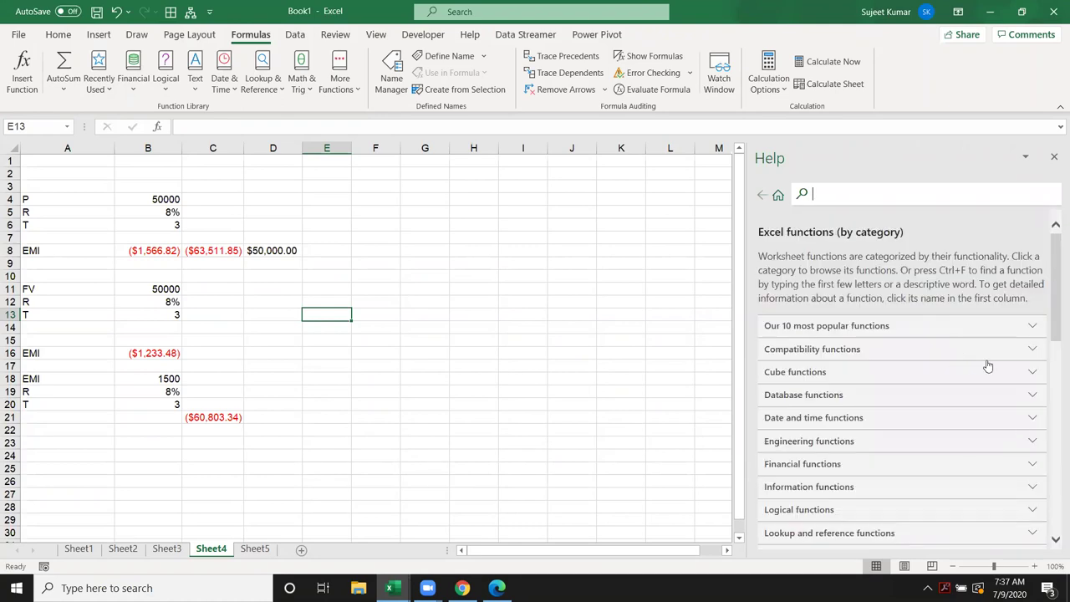
pyautogui.scroll(-3, 1011, 343)
pyautogui.scroll(3, 1011, 342)
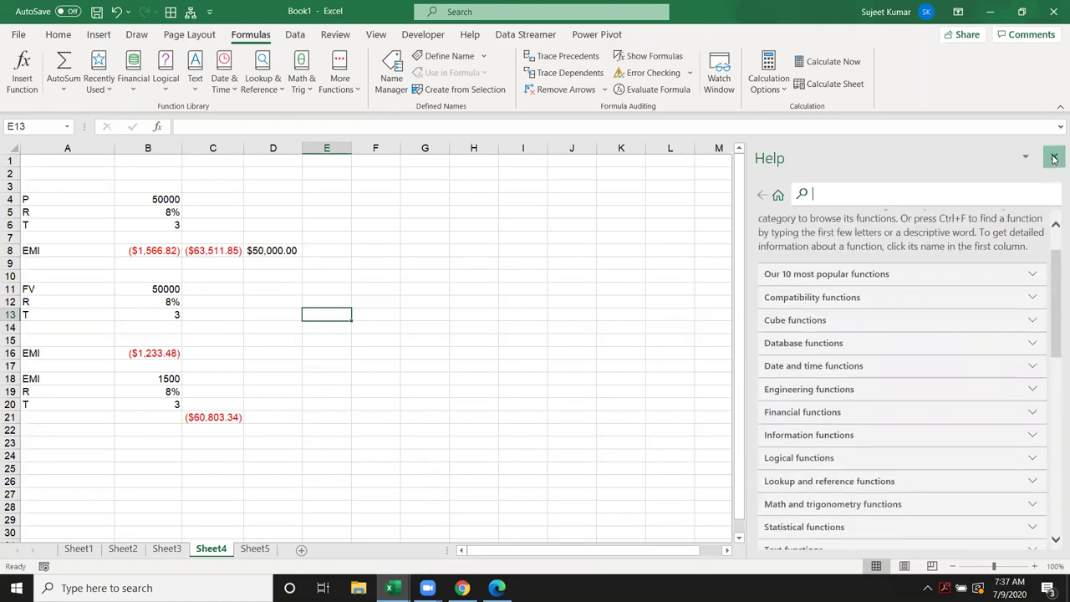
pyautogui.click(1055, 156)
# Step: Insert the DDB function into E13 and open its online help article
pyautogui.click(165, 84)
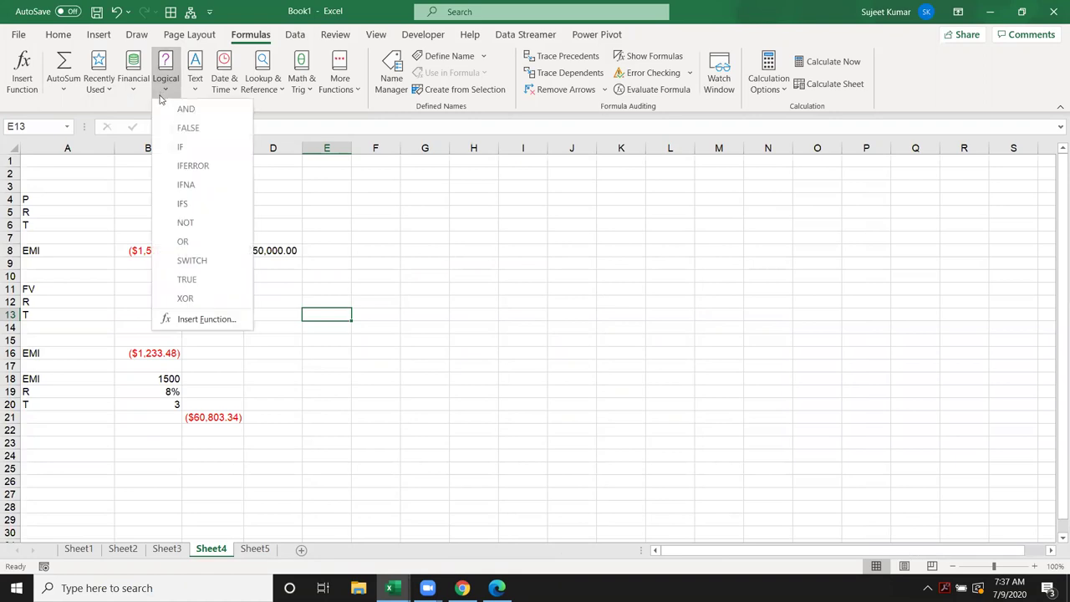
pyautogui.click(126, 96)
pyautogui.click(125, 96)
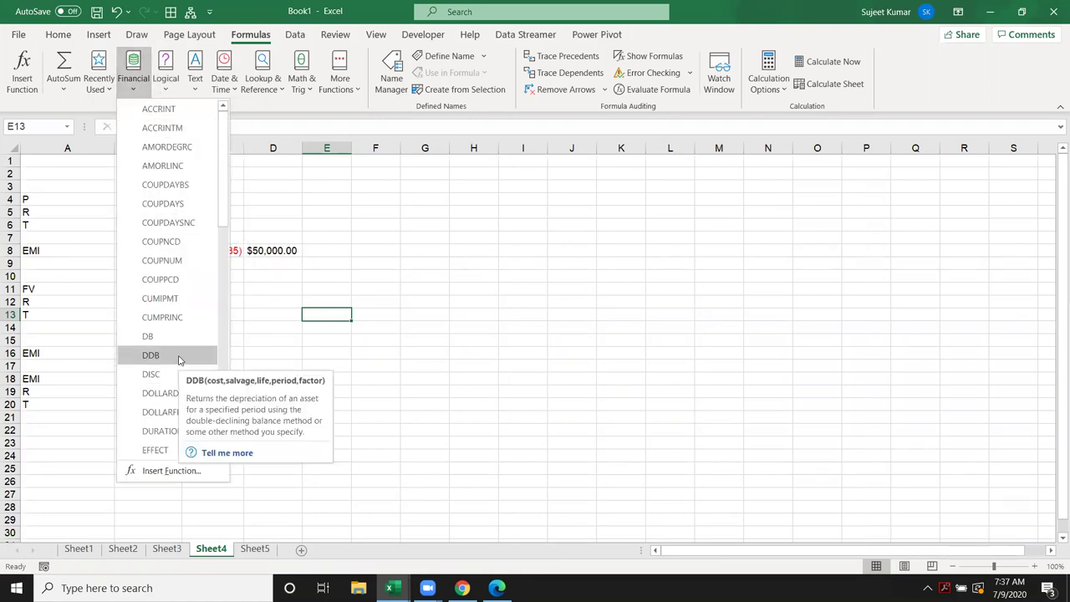
pyautogui.click(178, 358)
pyautogui.click(197, 455)
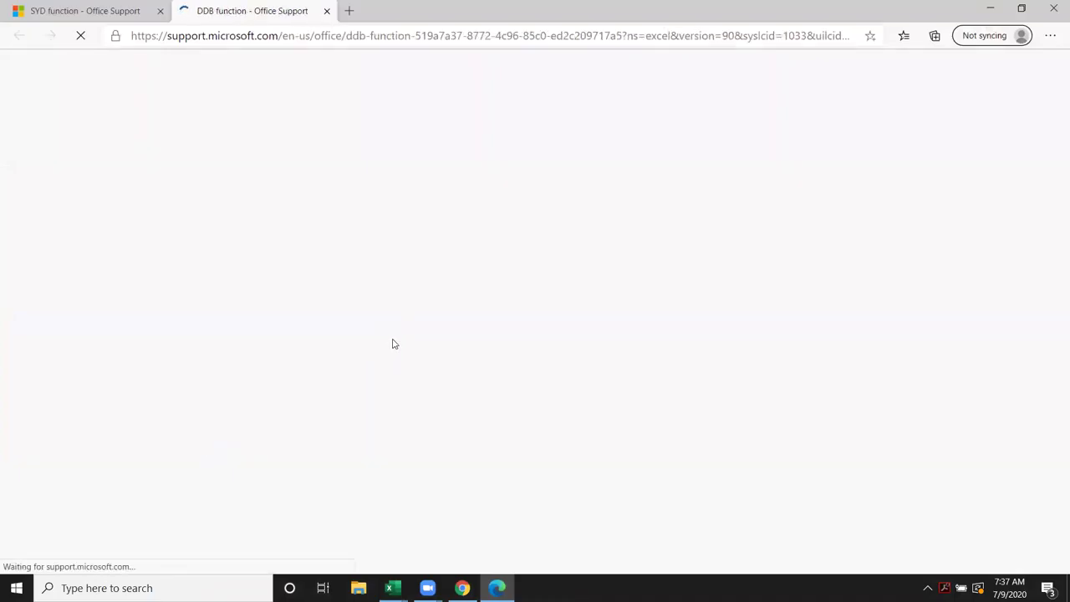
# Step: Read through the DDB article's syntax section and its five arguments
pyautogui.scroll(-5, 383, 431)
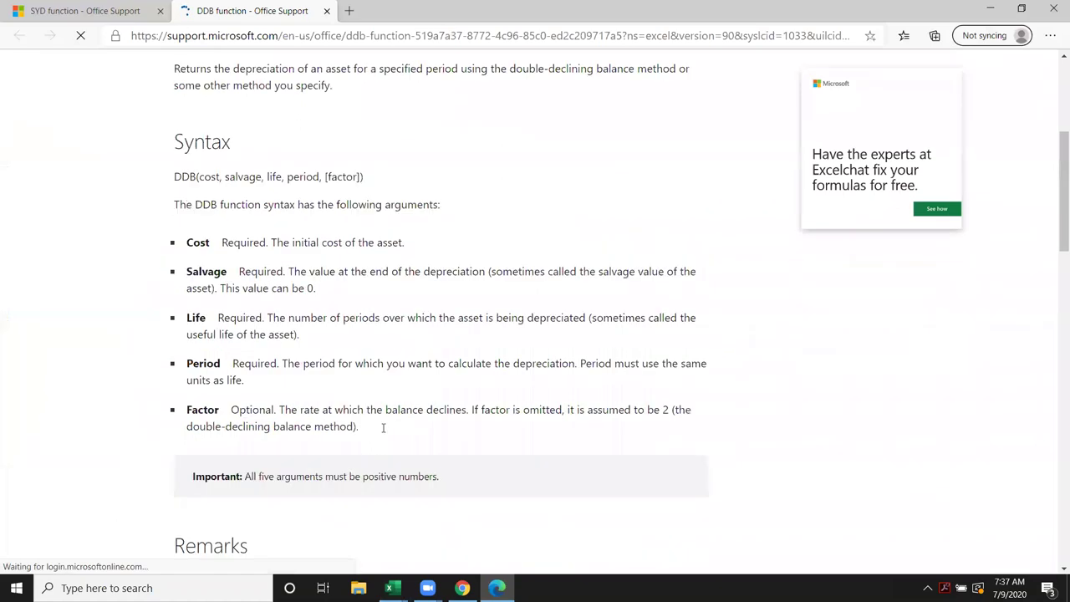
pyautogui.scroll(-2, 370, 423)
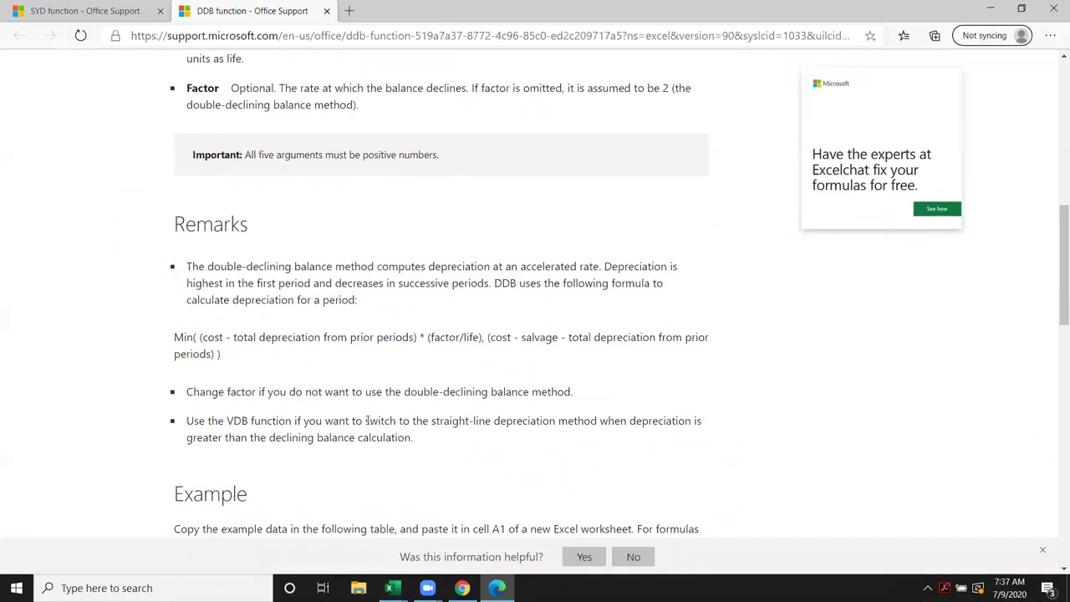
pyautogui.scroll(-3, 367, 420)
pyautogui.scroll(-3, 367, 420)
pyautogui.scroll(-3, 367, 421)
pyautogui.scroll(1, 365, 424)
pyautogui.scroll(4, 365, 424)
pyautogui.scroll(3, 366, 421)
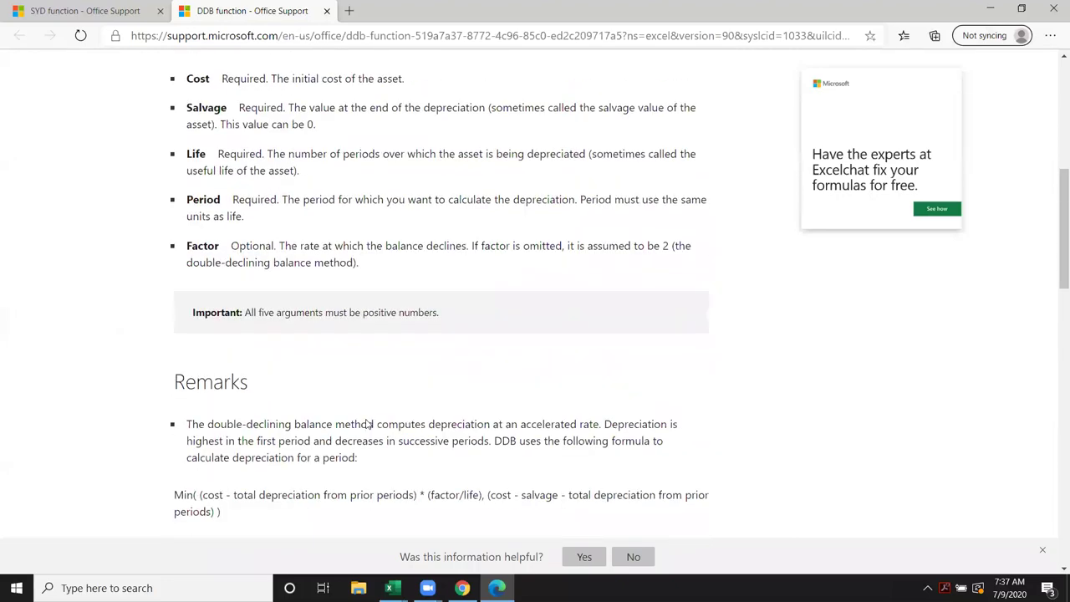
pyautogui.scroll(2, 366, 420)
pyautogui.scroll(-2, 366, 419)
pyautogui.scroll(-3, 365, 421)
pyautogui.scroll(2, 366, 424)
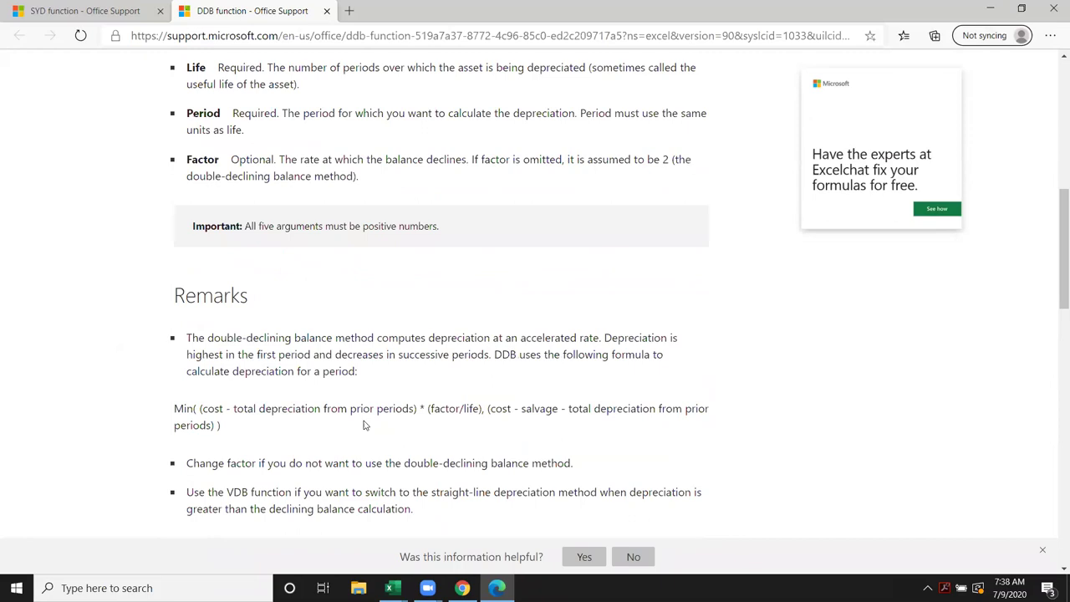
pyautogui.scroll(6, 394, 423)
pyautogui.scroll(1, 410, 374)
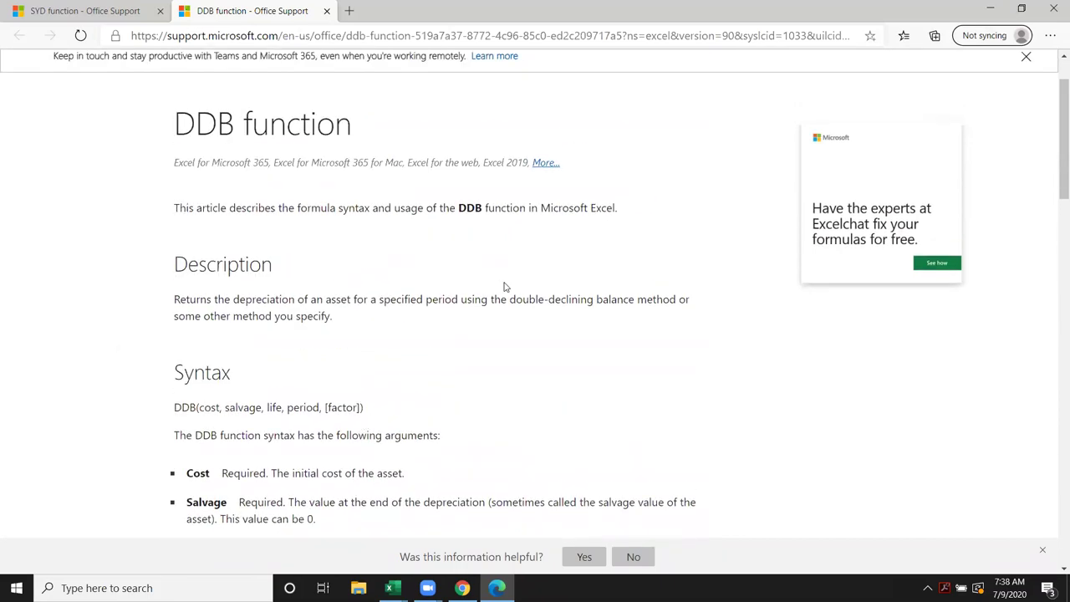
# Step: Highlight 'double-declining balance method', then review the remarks and the $480.00 example table
pyautogui.moveTo(516, 300); pyautogui.dragTo(675, 299)
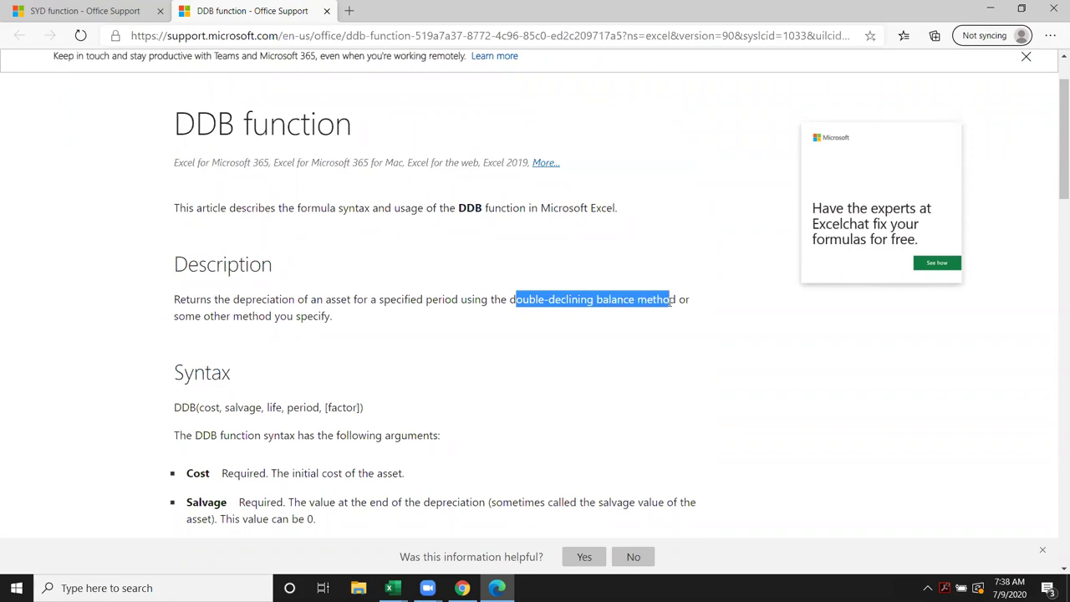
pyautogui.scroll(-3, 537, 413)
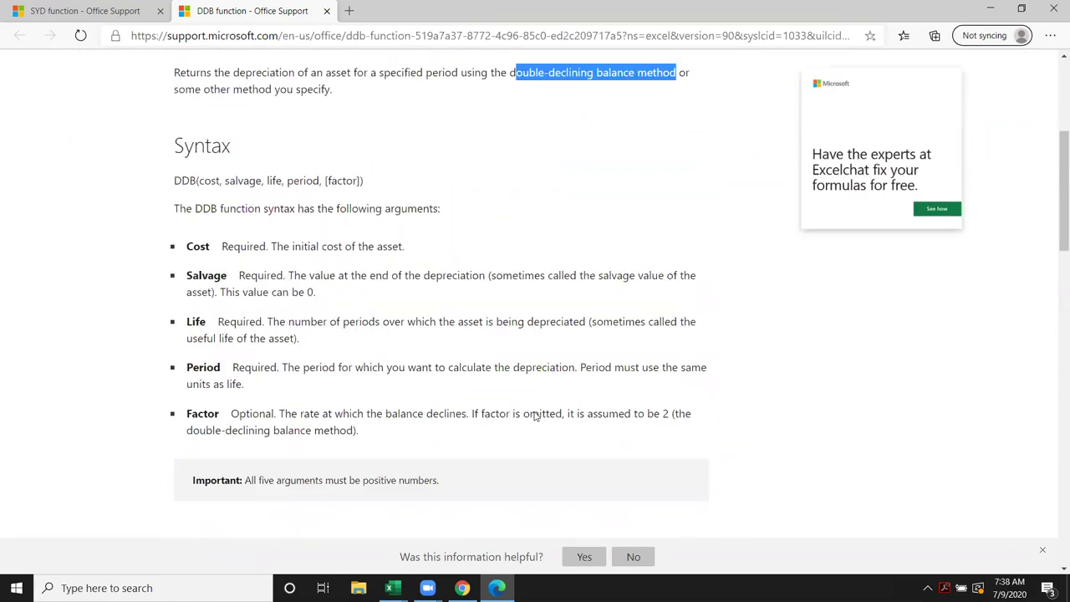
pyautogui.scroll(-3, 538, 413)
pyautogui.scroll(-3, 536, 414)
pyautogui.scroll(-4, 533, 414)
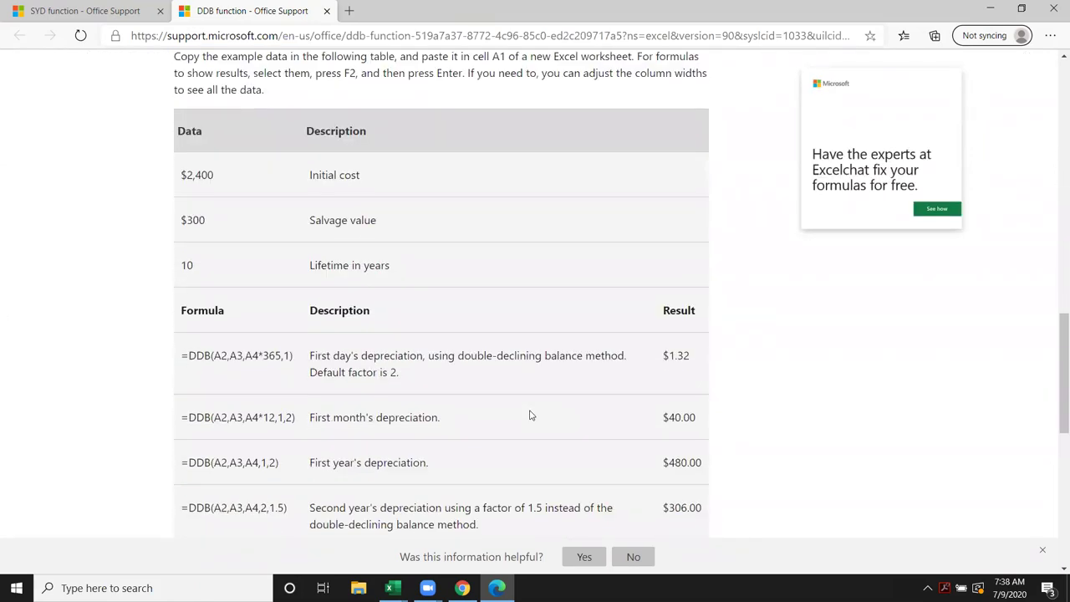
pyautogui.scroll(4, 530, 413)
pyautogui.scroll(2, 530, 413)
pyautogui.scroll(3, 502, 392)
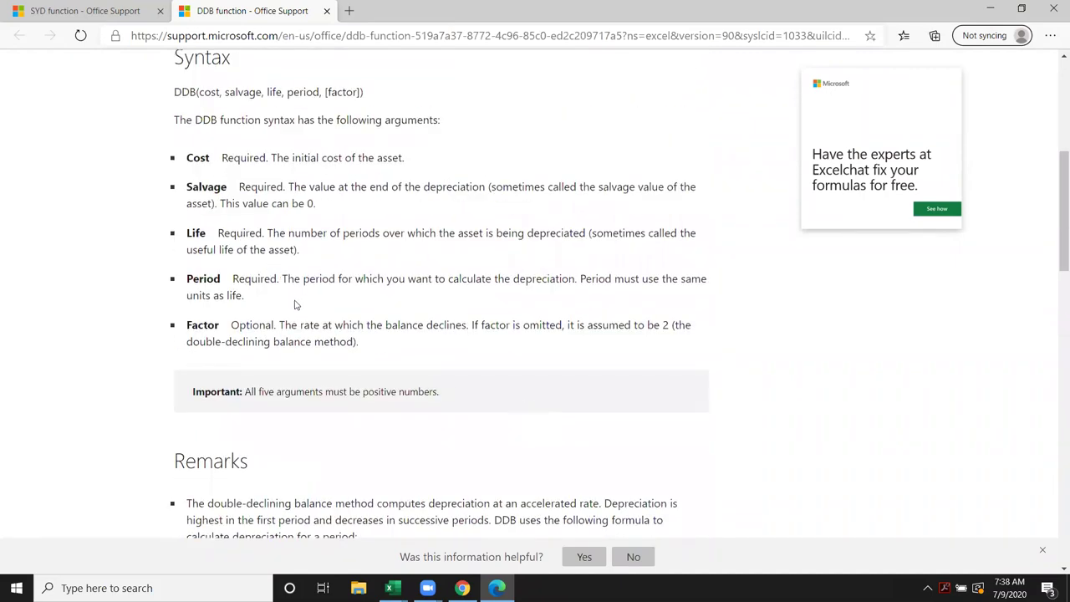
pyautogui.scroll(-3, 322, 384)
pyautogui.scroll(-5, 318, 383)
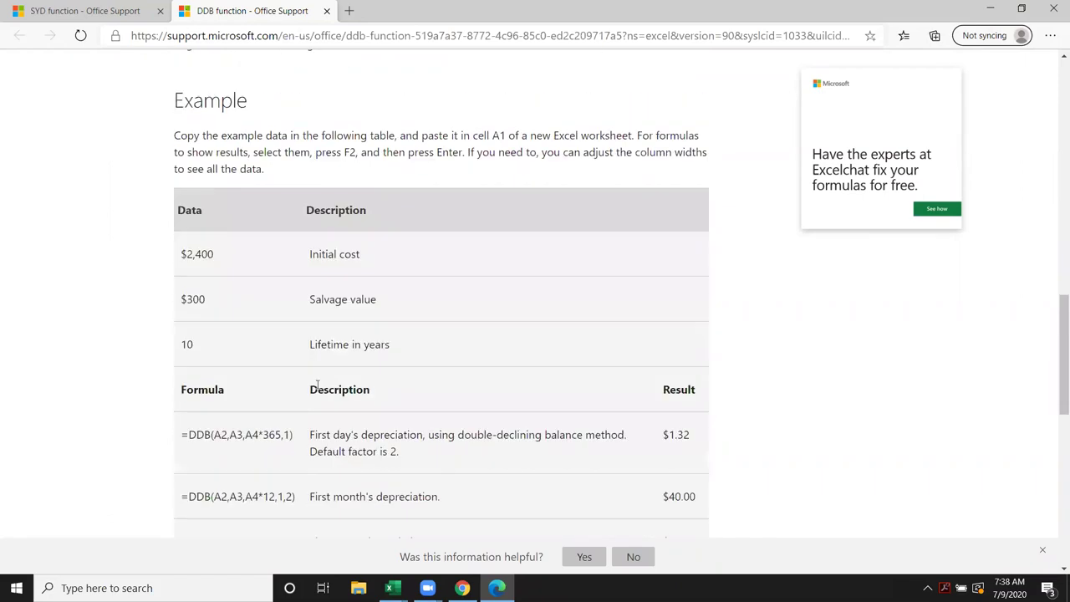
pyautogui.scroll(-5, 318, 383)
pyautogui.scroll(4, 317, 385)
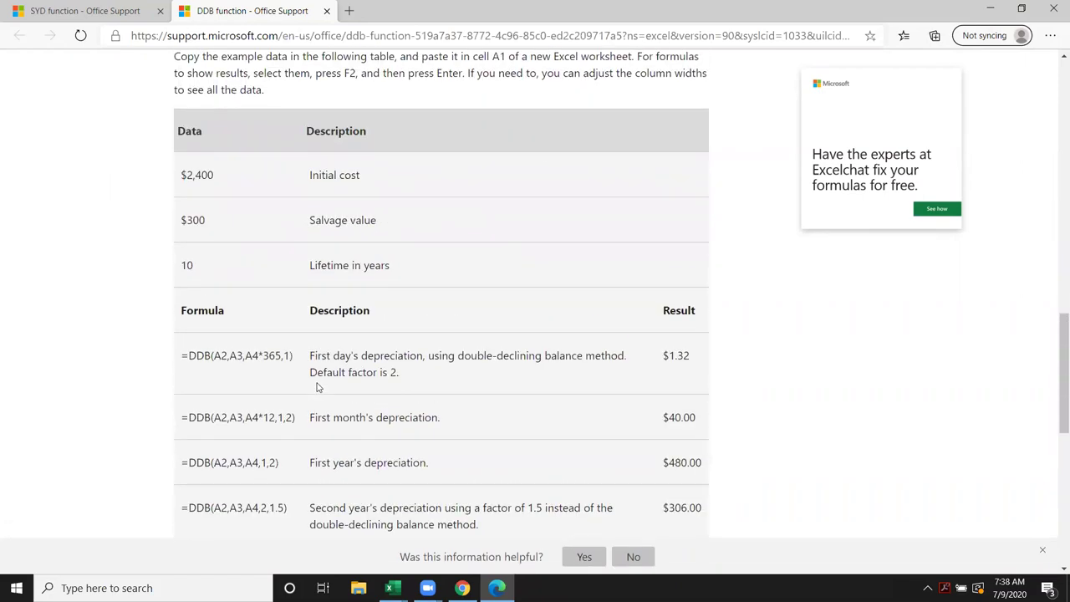